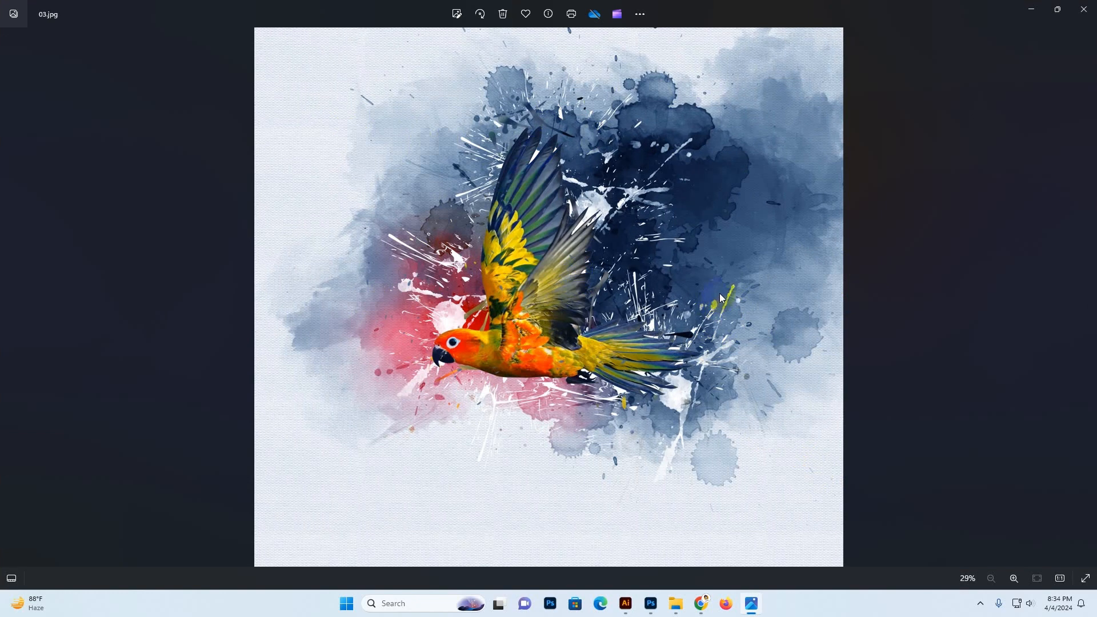
# - Advance to sample image 04.jpg and inspect the girl's face and the surrounding paint splatter up close
pyautogui.press('Right')
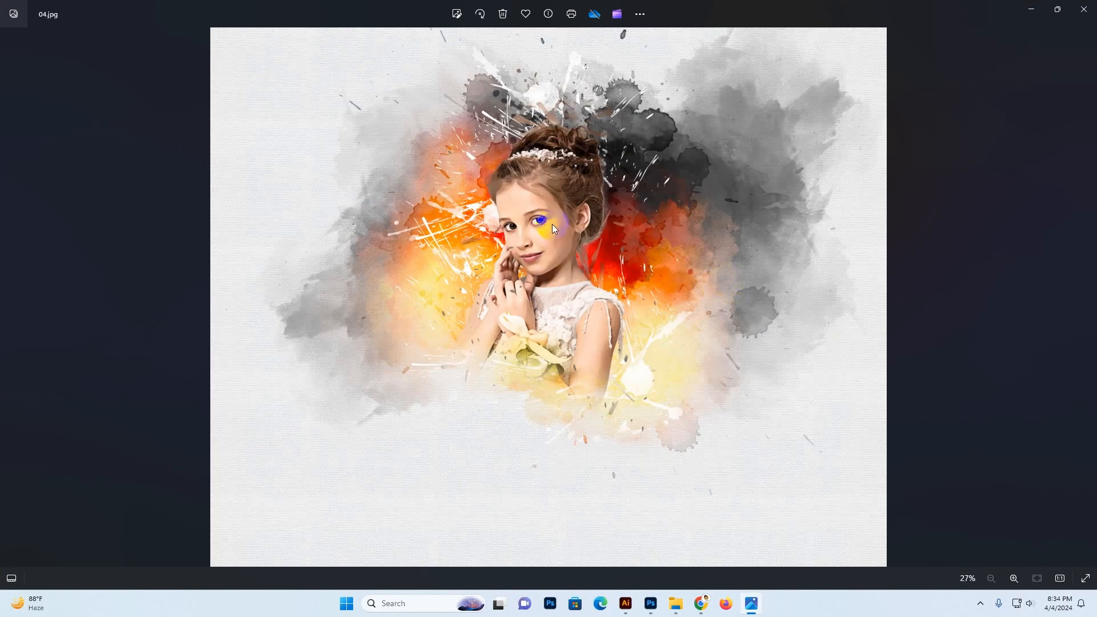
pyautogui.scroll(5, 552, 224)
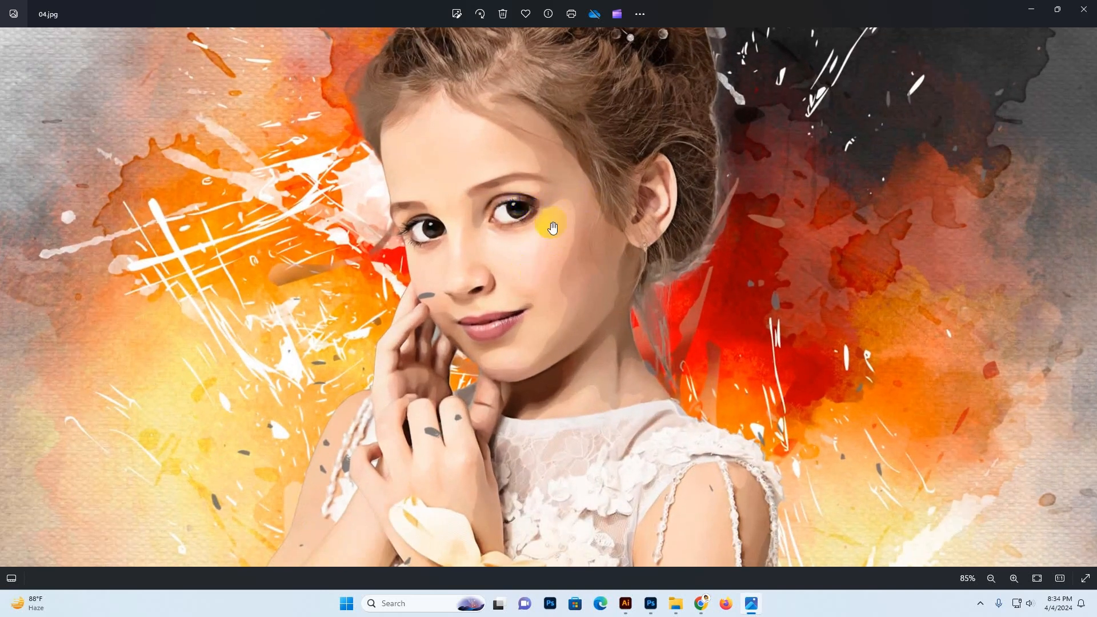
pyautogui.moveTo(523, 189); pyautogui.dragTo(558, 233)
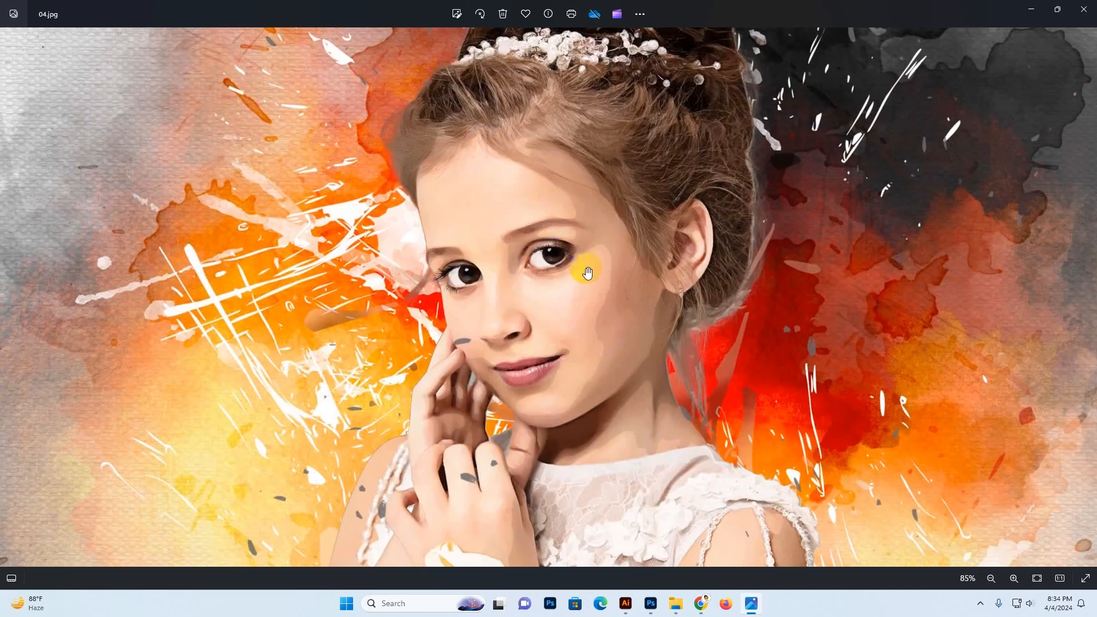
pyautogui.scroll(-5, 600, 263)
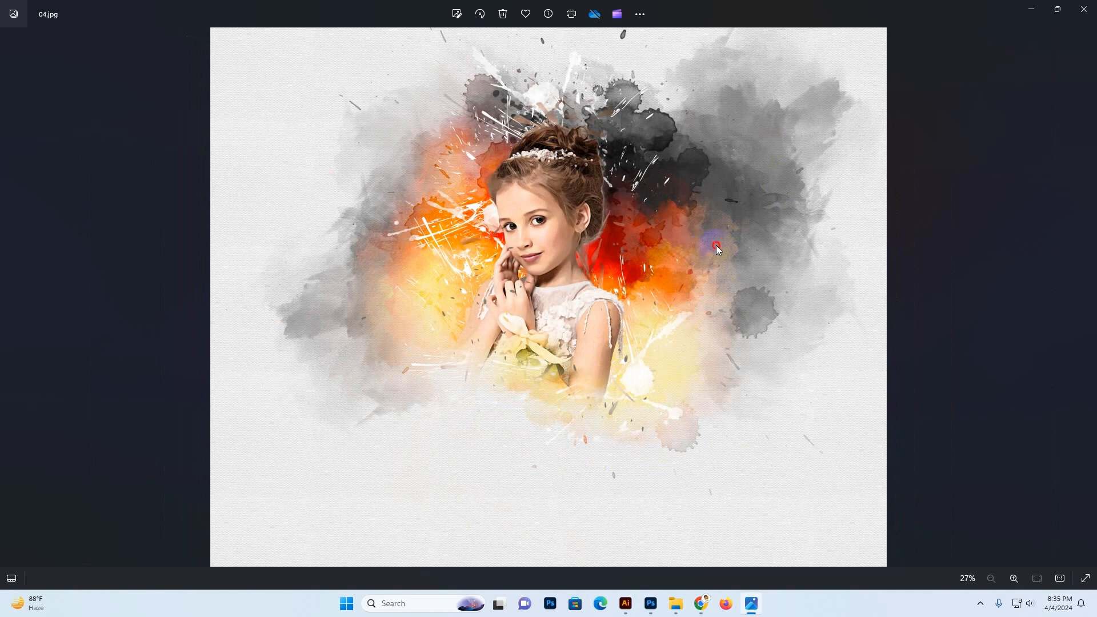
# - Browse the remaining source photos and Photo Color Paint Action samples through pretty-fitness-female-posing.jpg, and close the image viewer
pyautogui.press('Right')
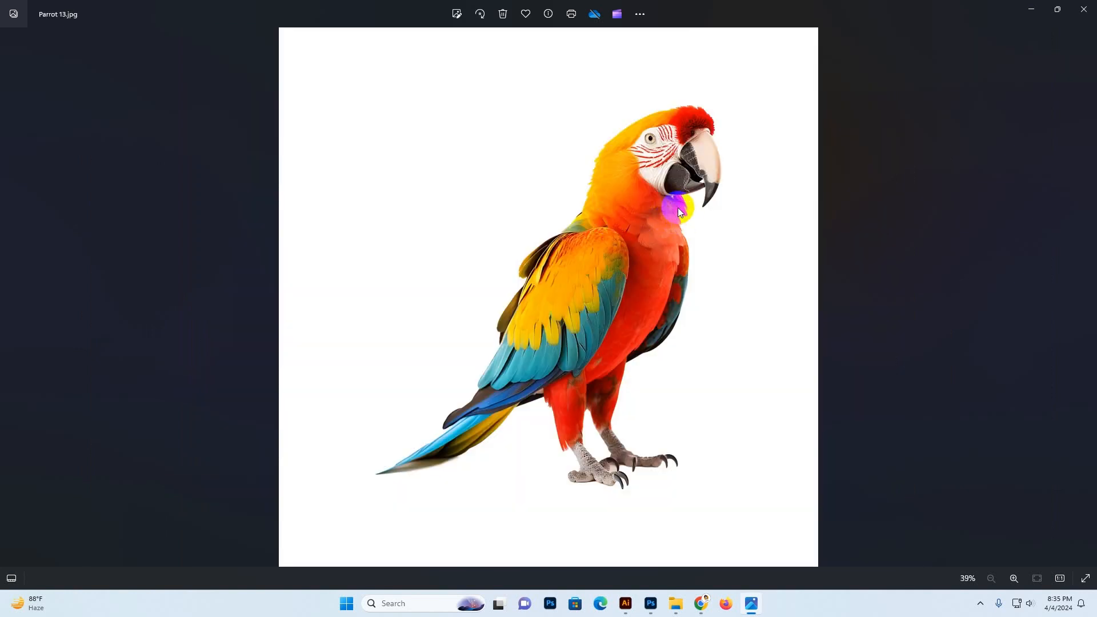
pyautogui.press('Right')
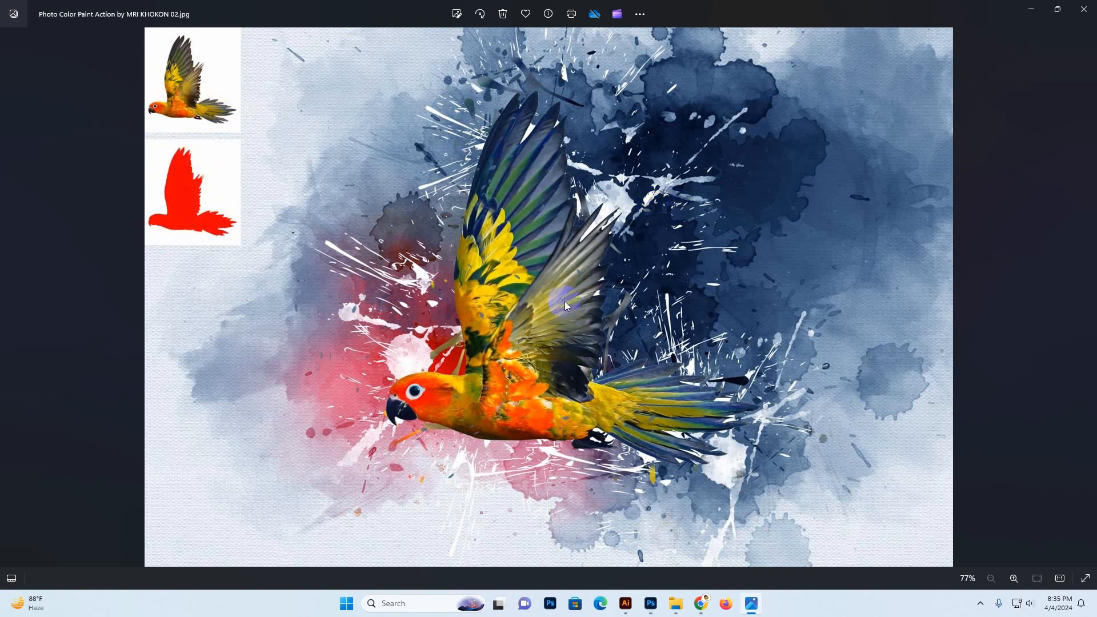
pyautogui.press('Right')
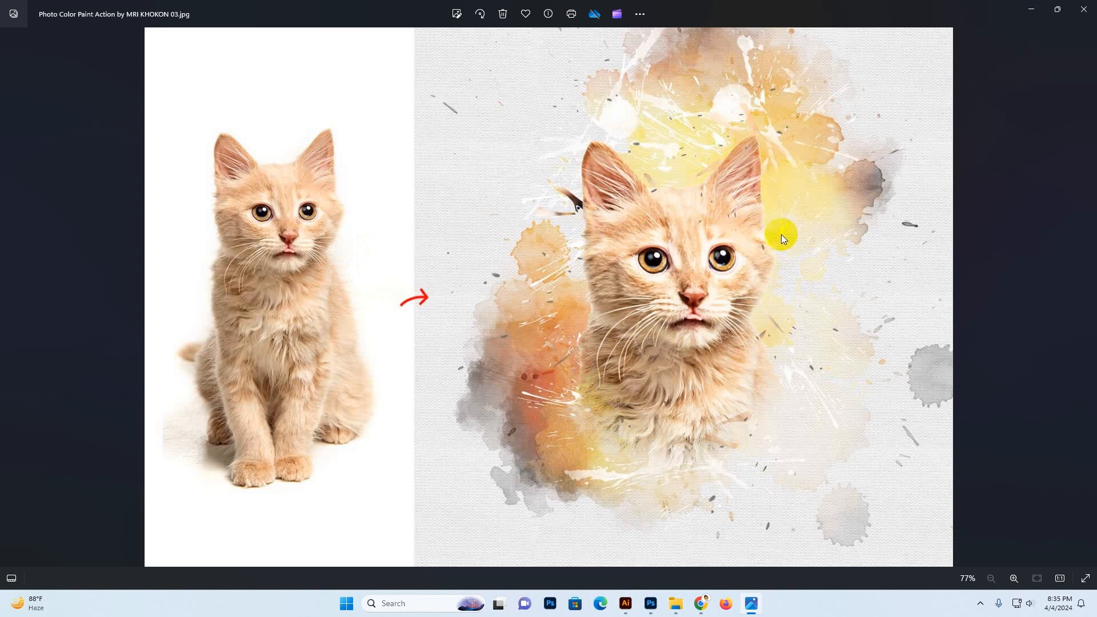
pyautogui.press('Right')
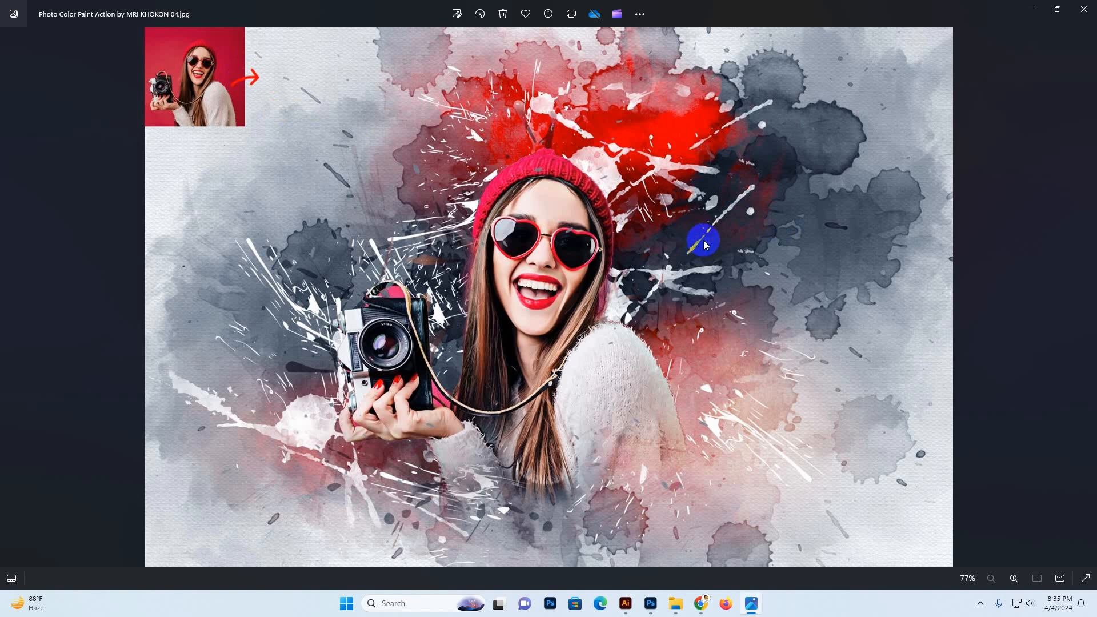
pyautogui.press('Right')
pyautogui.press('Right')
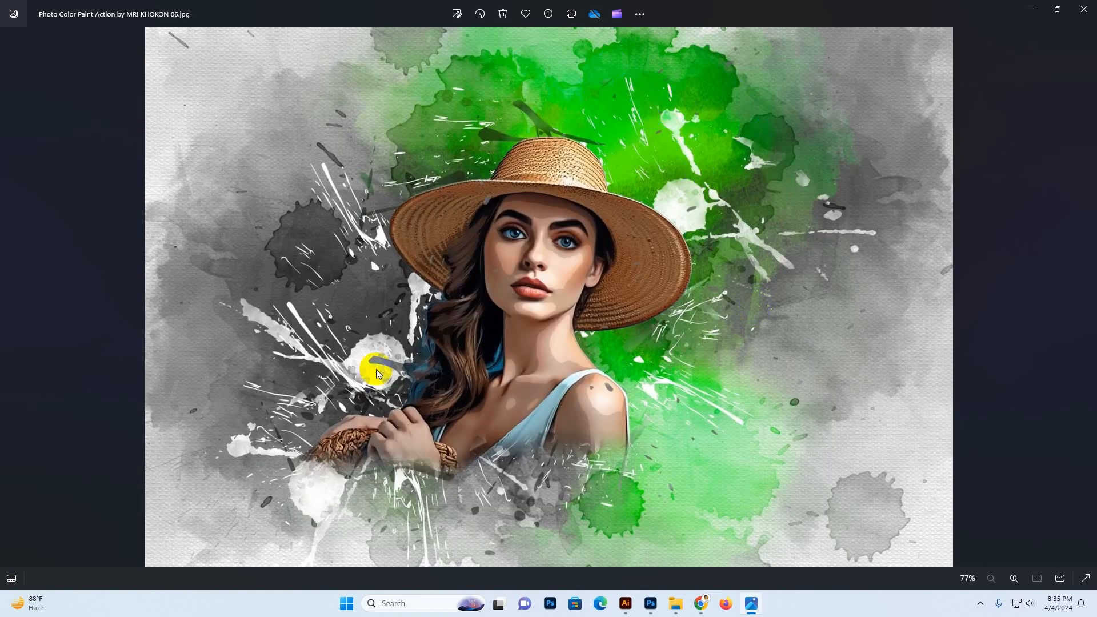
pyautogui.press('Right')
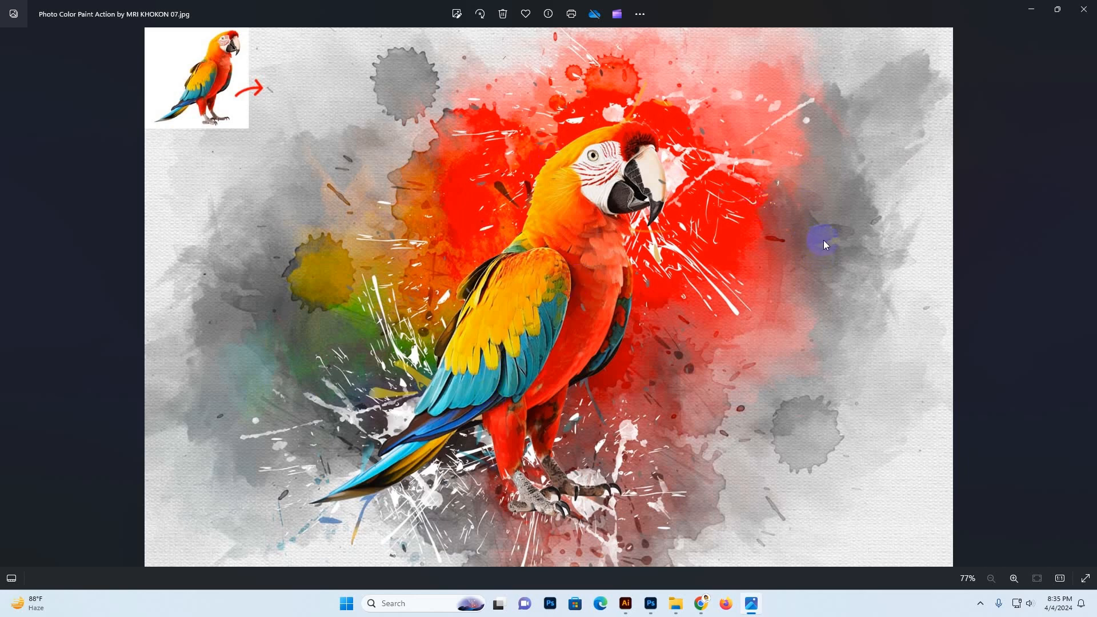
pyautogui.press('Right')
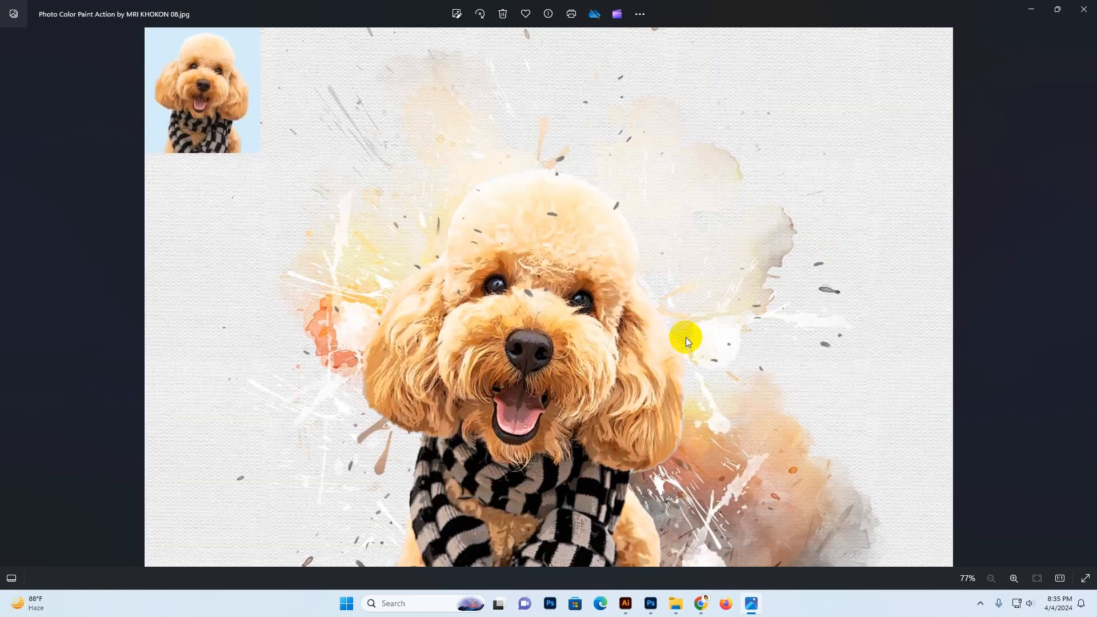
pyautogui.press('Right')
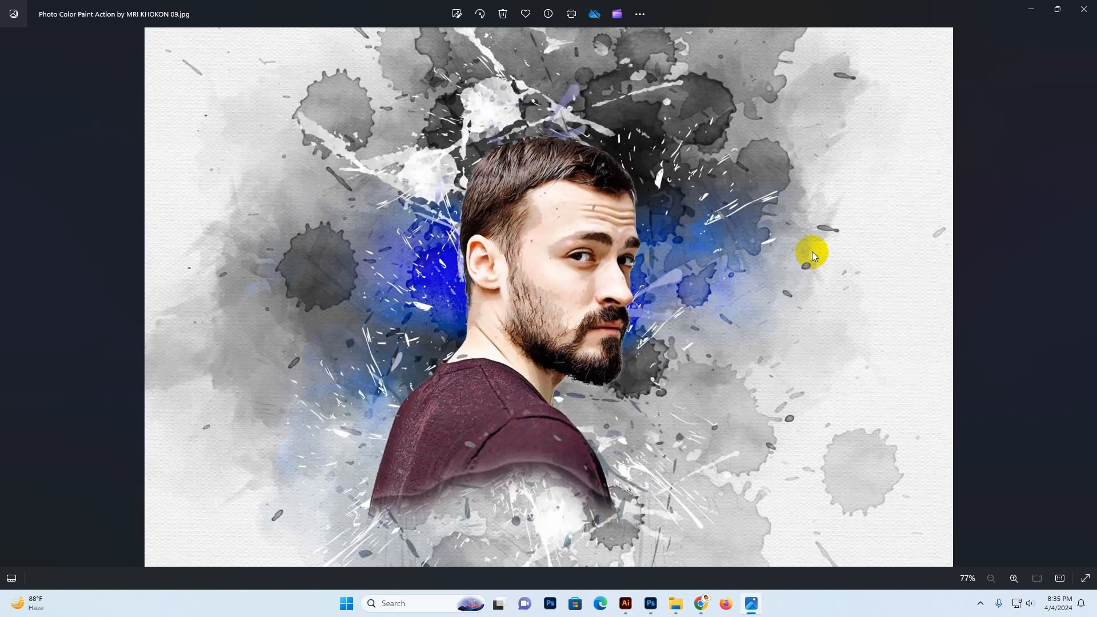
pyautogui.press('Right')
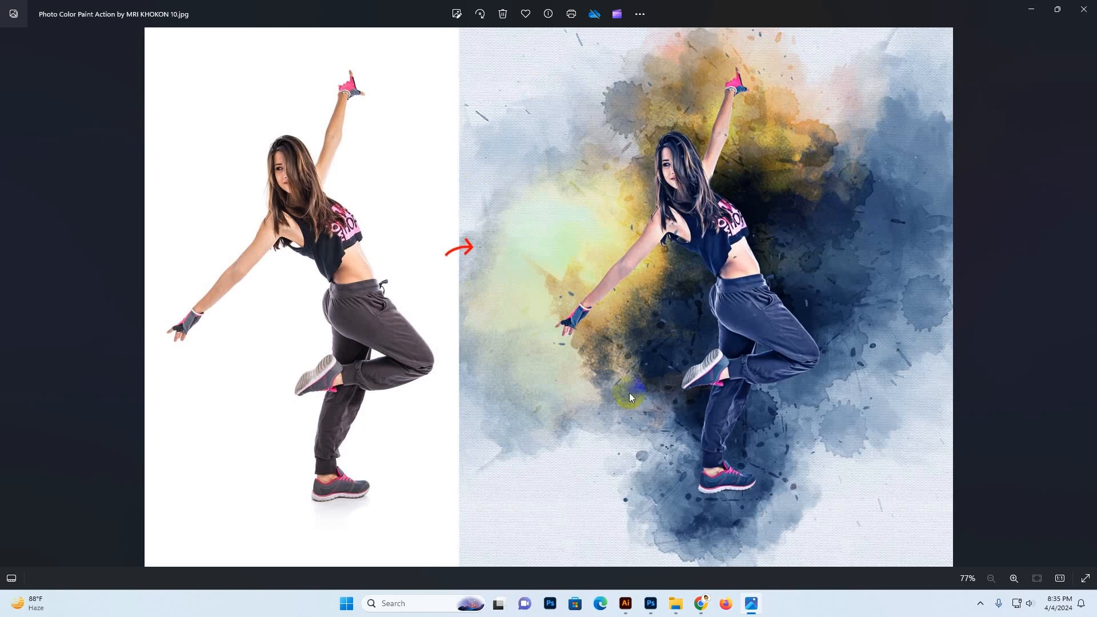
pyautogui.press('Right')
pyautogui.press('Right')
pyautogui.press('Right')
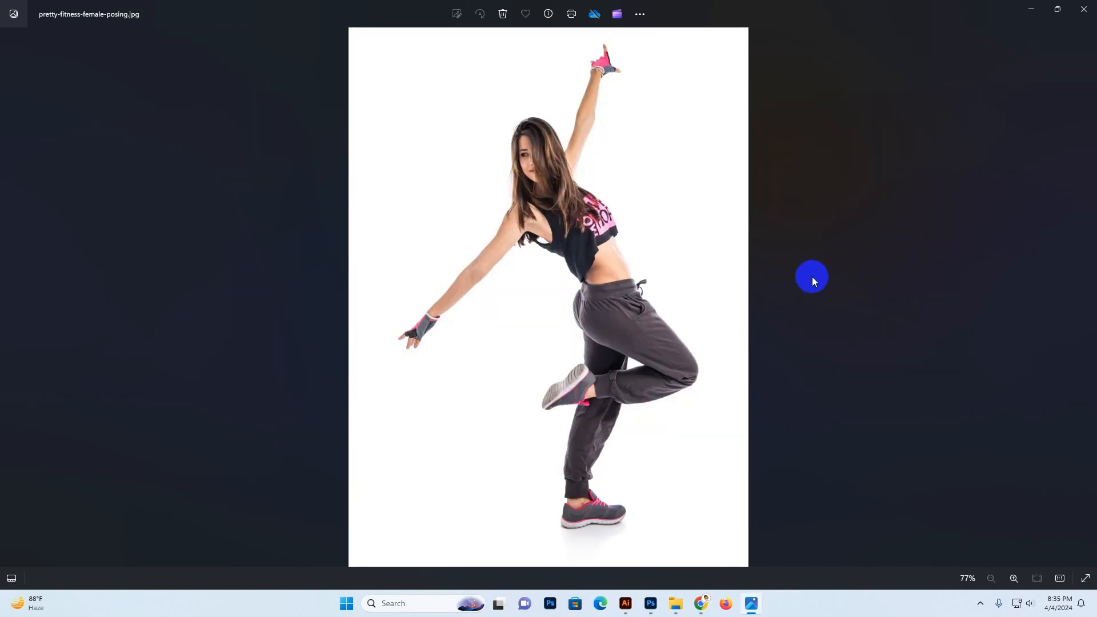
pyautogui.click(1084, 9)
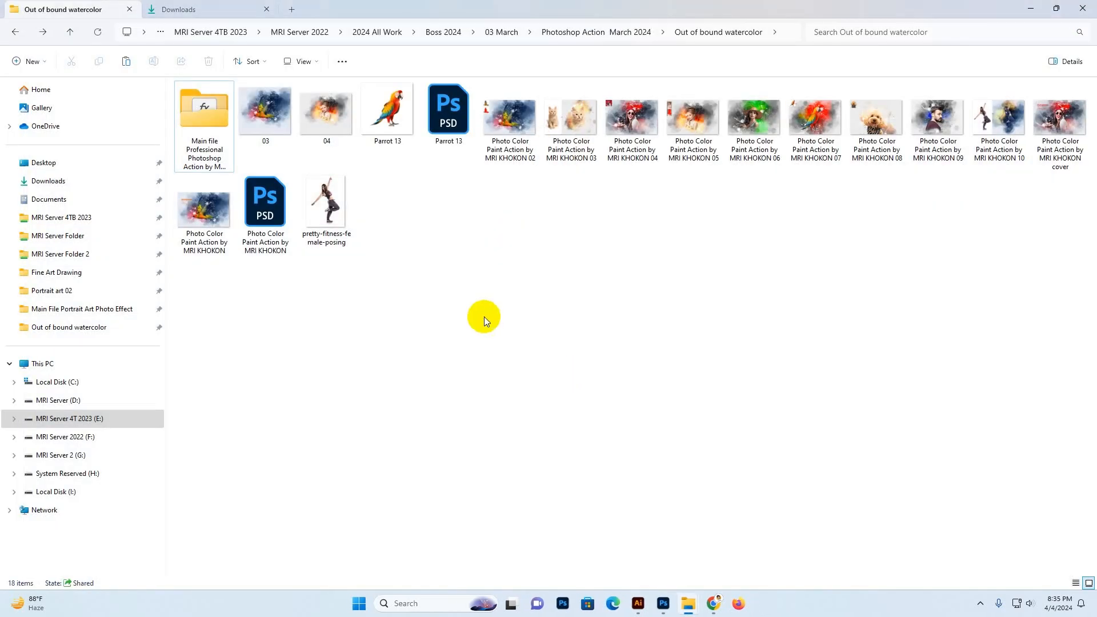
# - Open the main file Professional Photoshop Action folder, review its files, and widen the Name column to fit the full file names
pyautogui.doubleClick(206, 126)
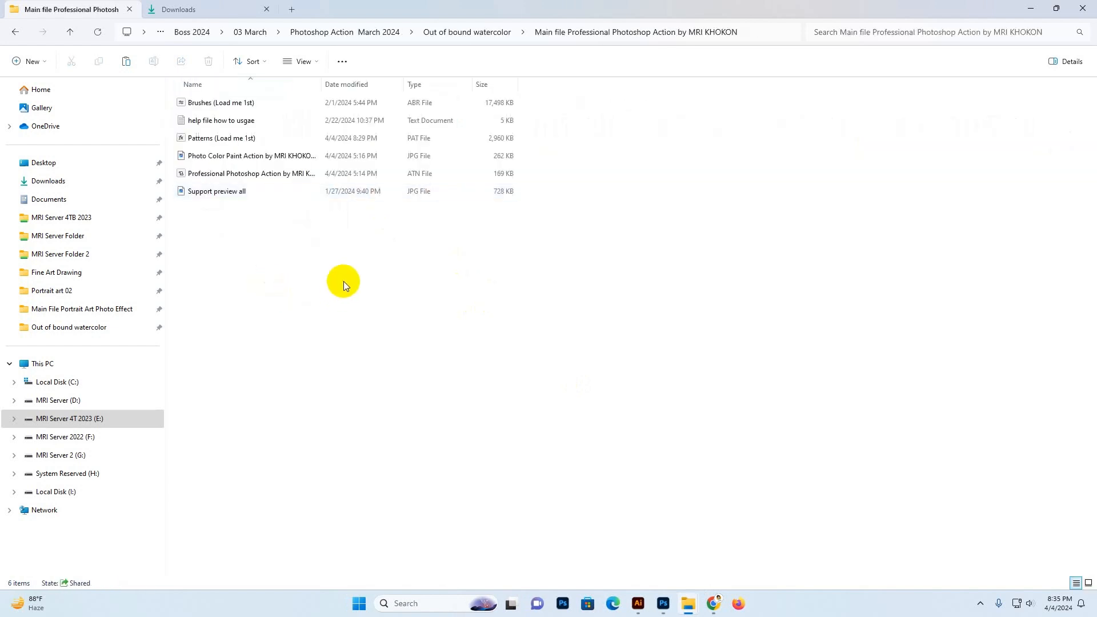
pyautogui.click(221, 103)
pyautogui.click(220, 127)
pyautogui.click(220, 139)
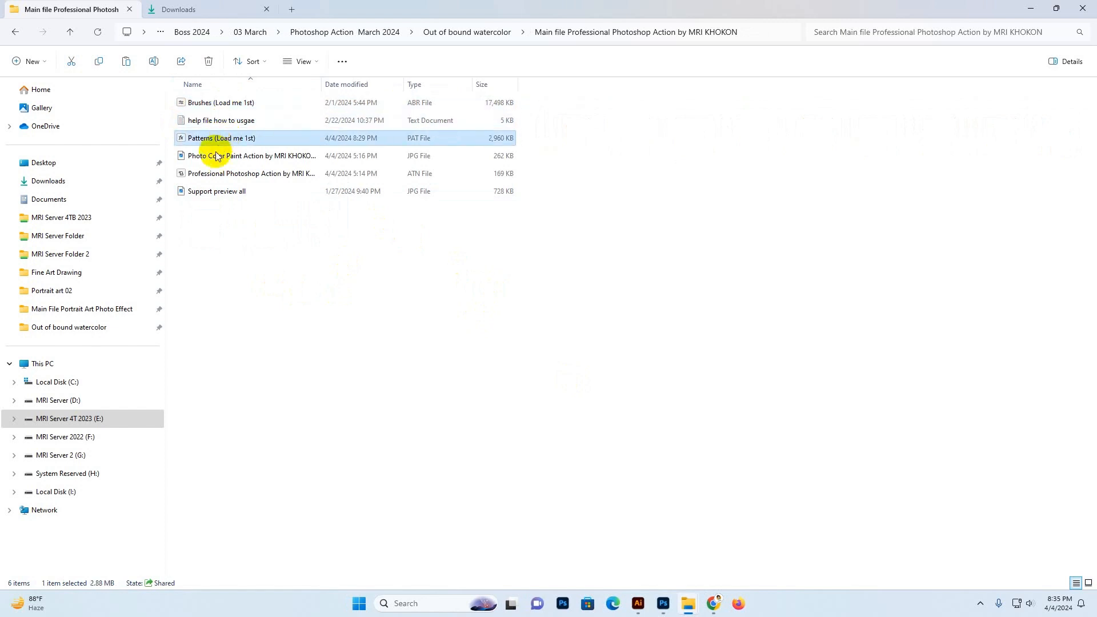
pyautogui.click(218, 159)
pyautogui.click(222, 177)
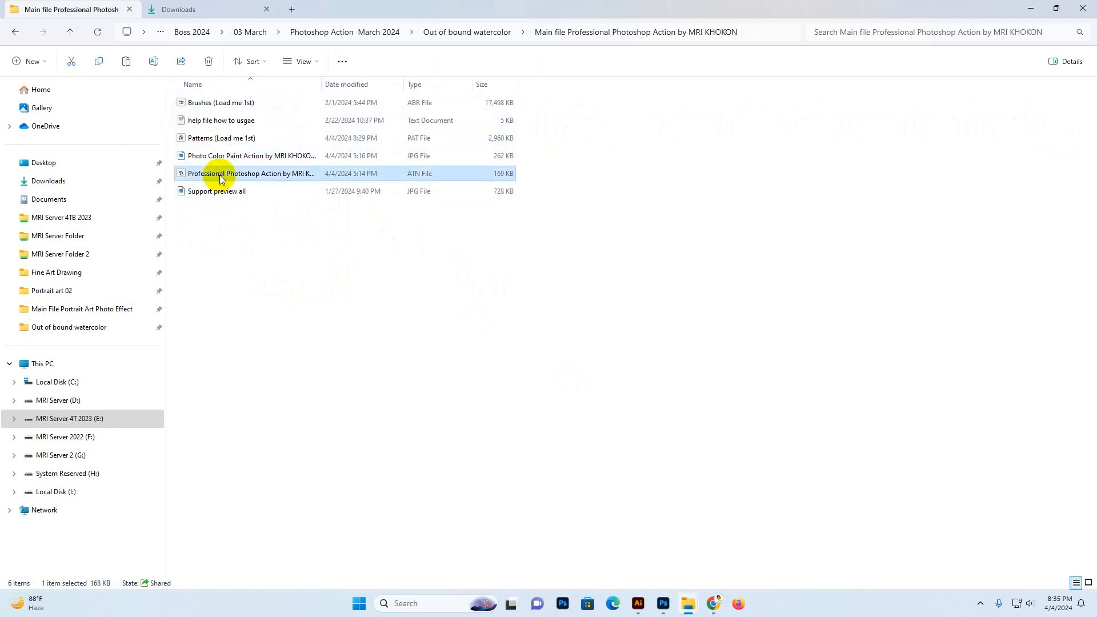
pyautogui.moveTo(321, 85); pyautogui.dragTo(372, 88)
# - View the "Support preview all" image to read the support information, and close it
pyautogui.click(211, 191)
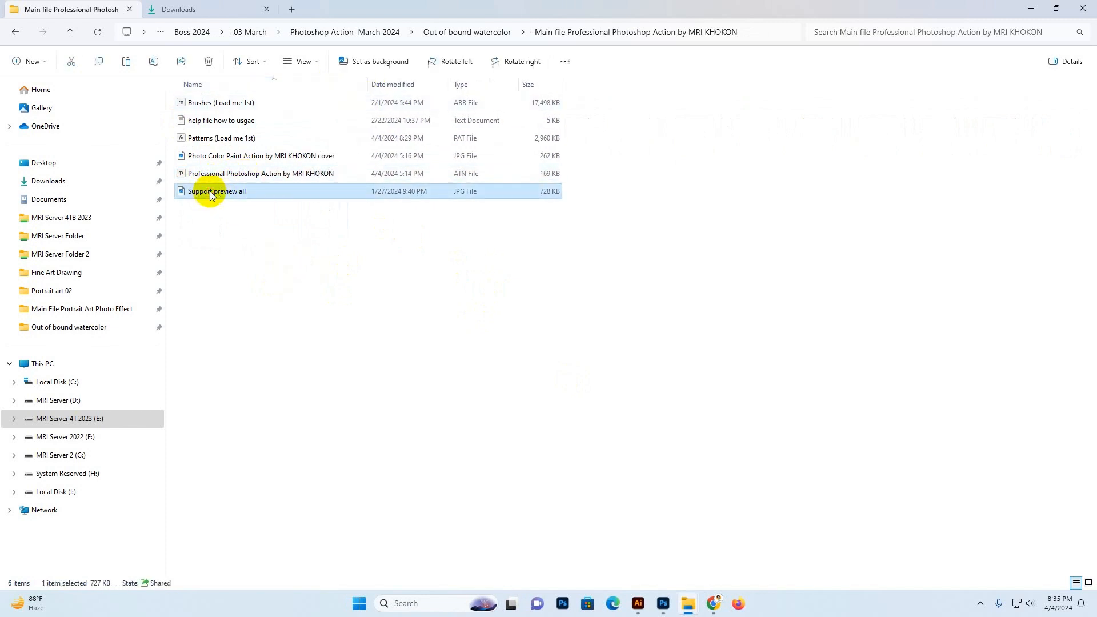
pyautogui.doubleClick(211, 190)
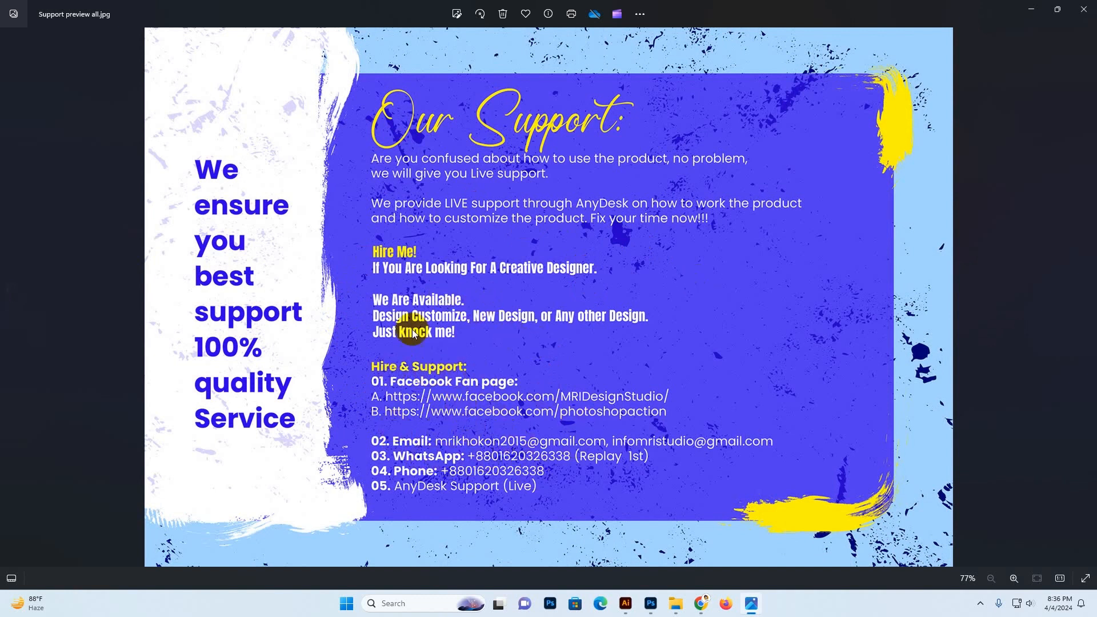
pyautogui.click(1088, 8)
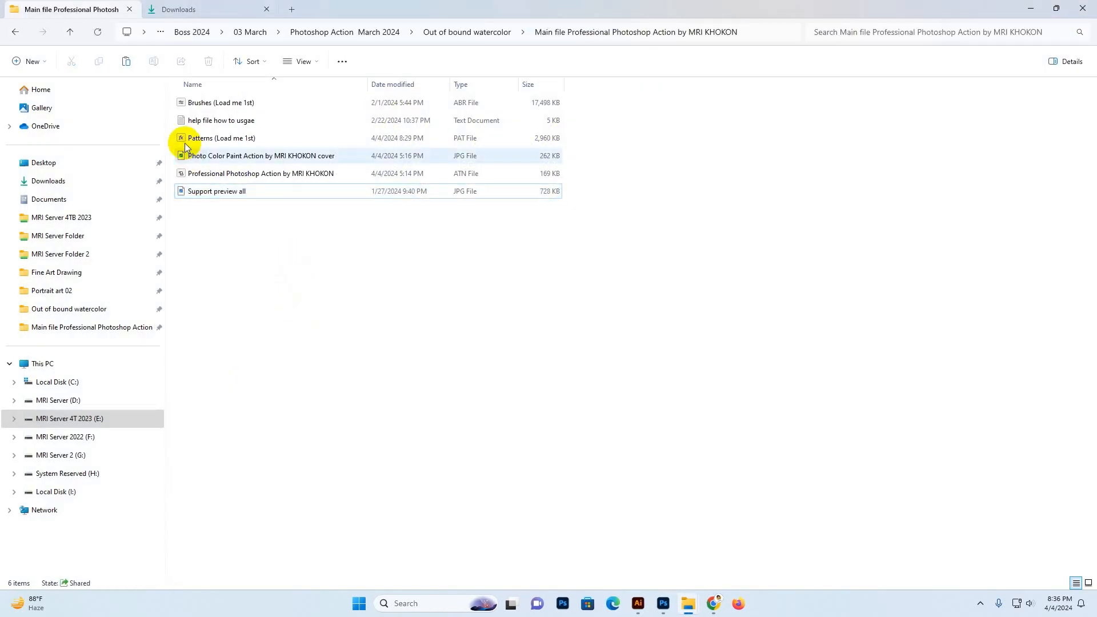
# - Read through the "help file how to usgae" text document, covering the support details and action setup instructions, and close it
pyautogui.click(196, 102)
pyautogui.doubleClick(196, 119)
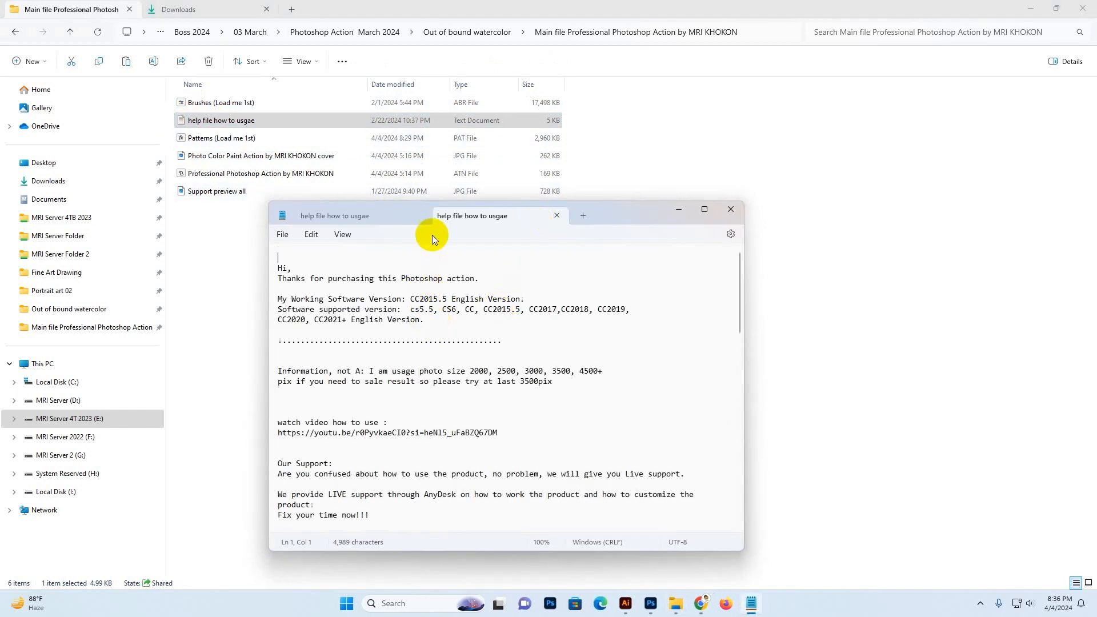
pyautogui.scroll(-10, 416, 423)
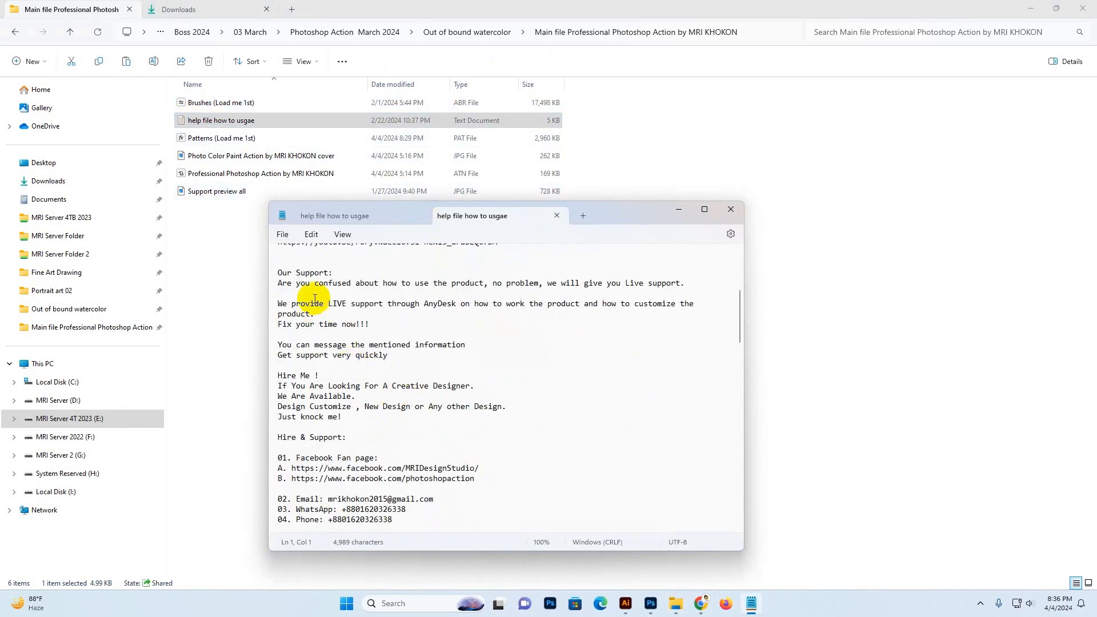
pyautogui.moveTo(400, 427); pyautogui.dragTo(278, 282)
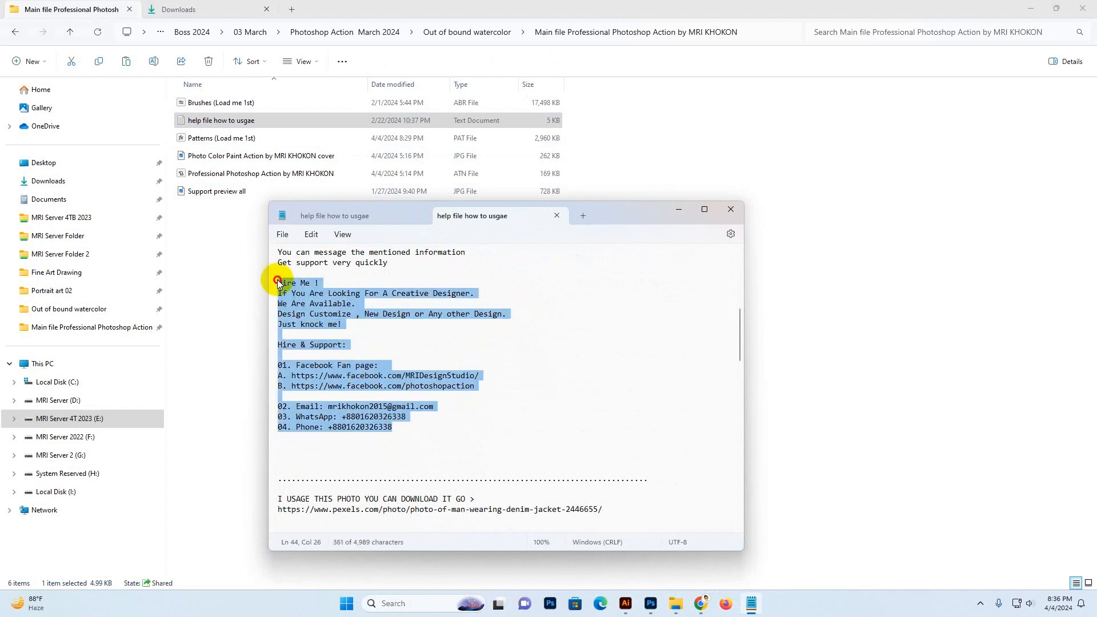
pyautogui.scroll(-3, 489, 414)
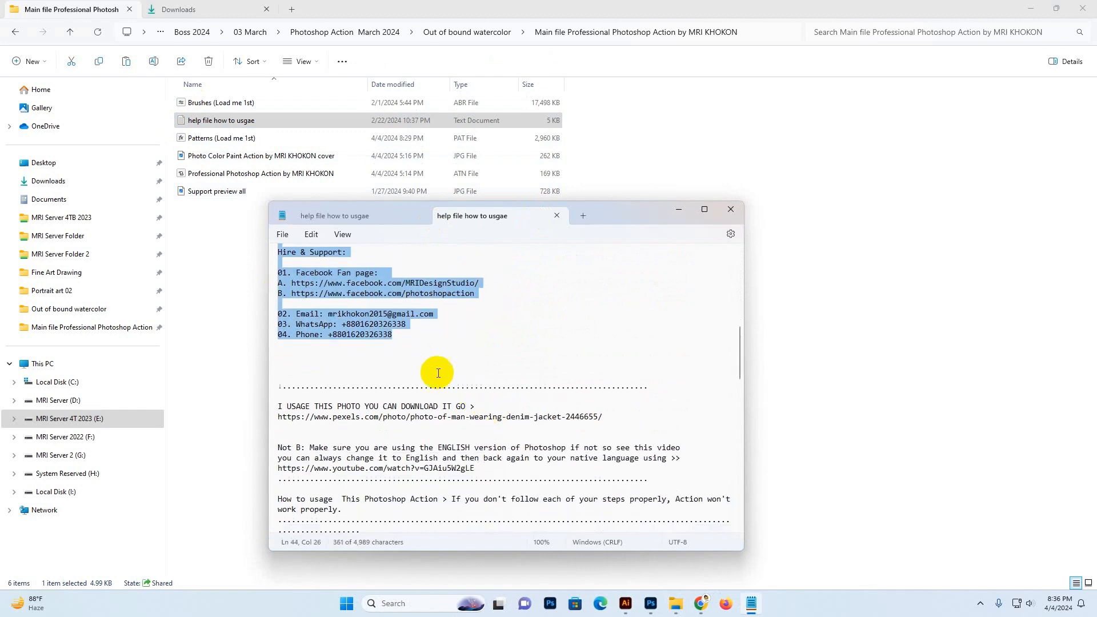
pyautogui.scroll(-4, 420, 366)
pyautogui.scroll(-12, 420, 369)
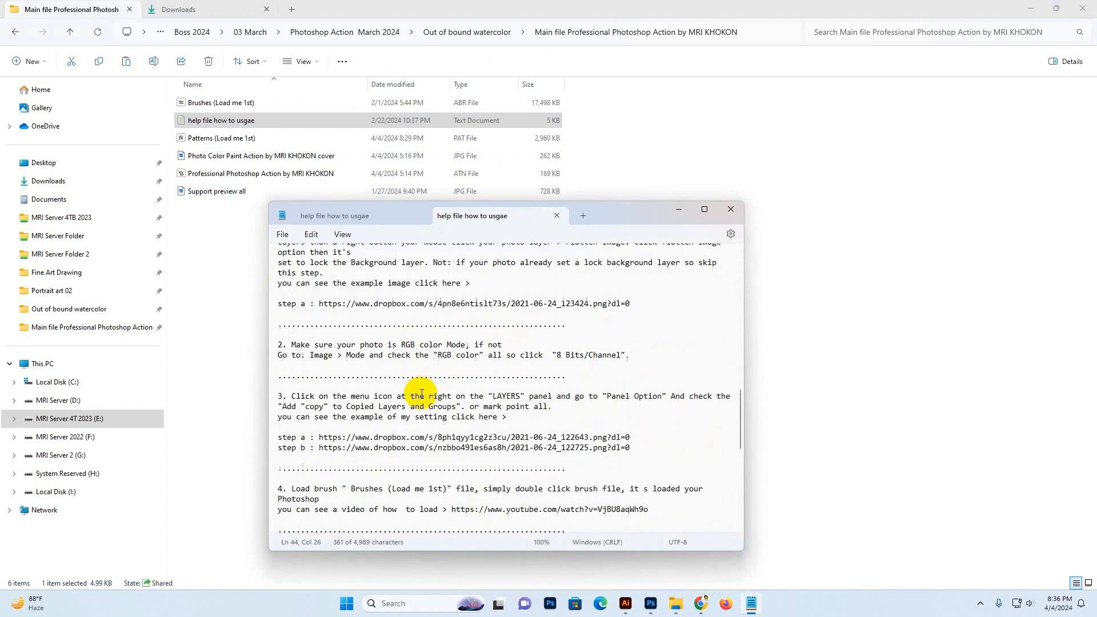
pyautogui.scroll(8, 425, 384)
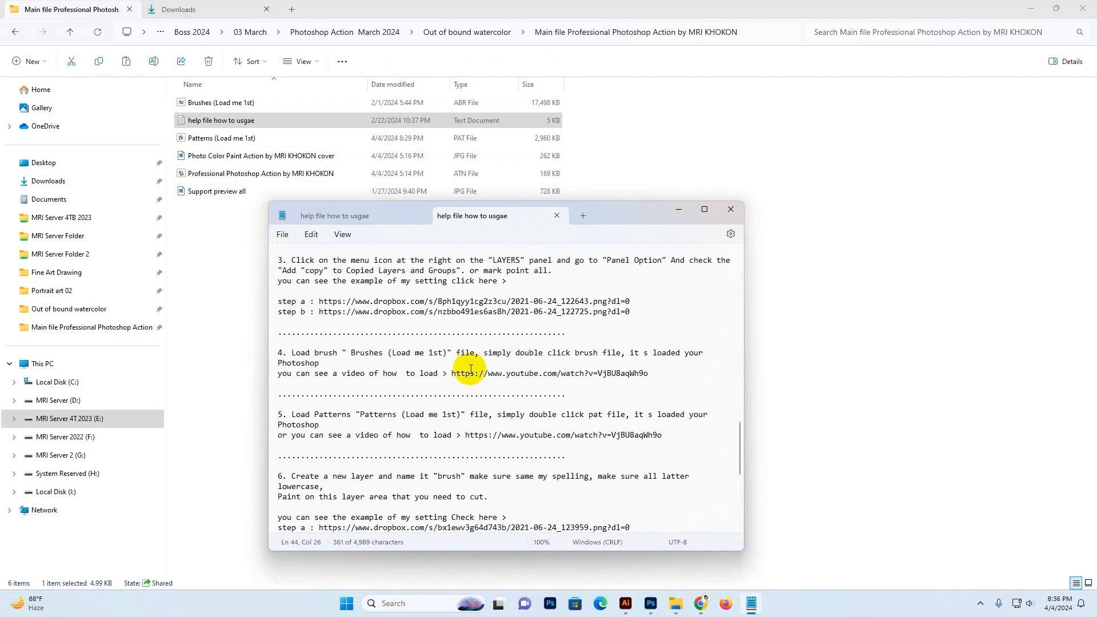
pyautogui.click(730, 209)
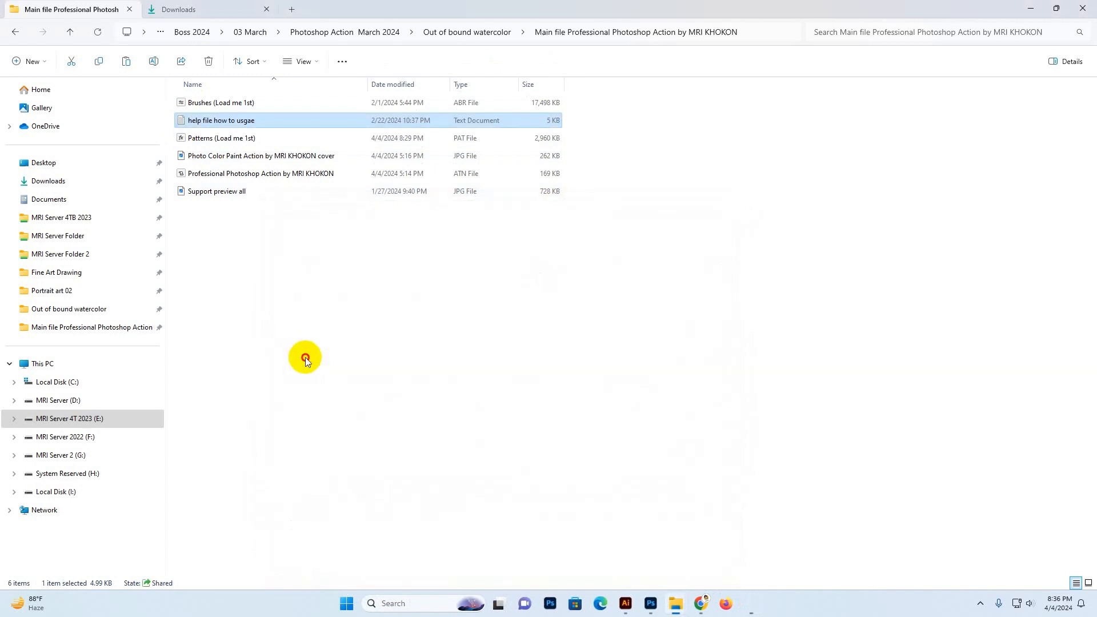
pyautogui.click(216, 104)
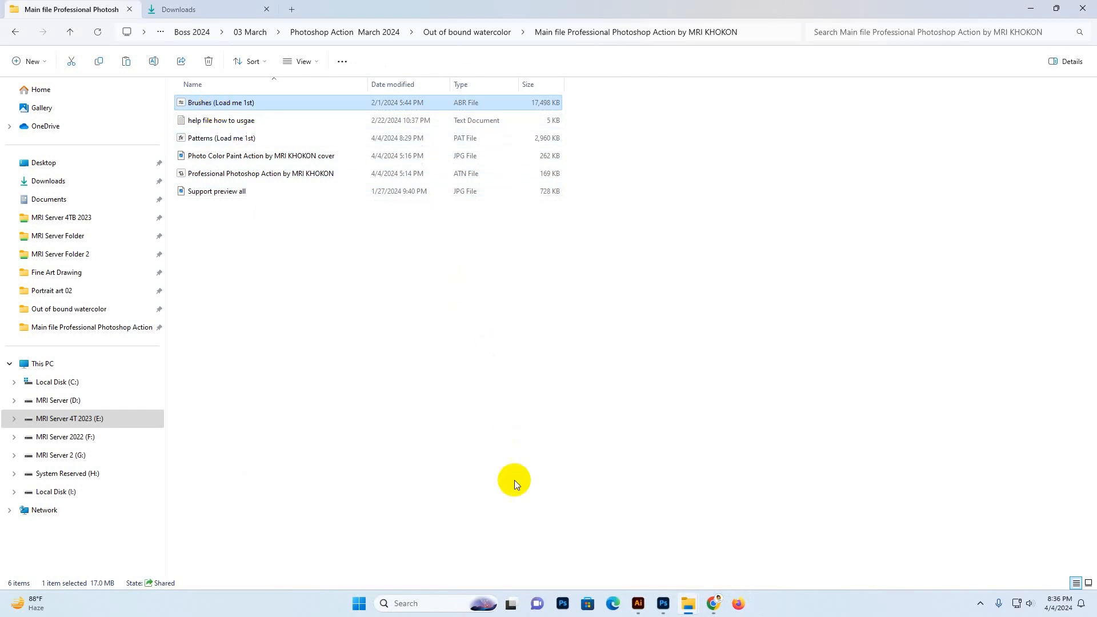
pyautogui.click(541, 427)
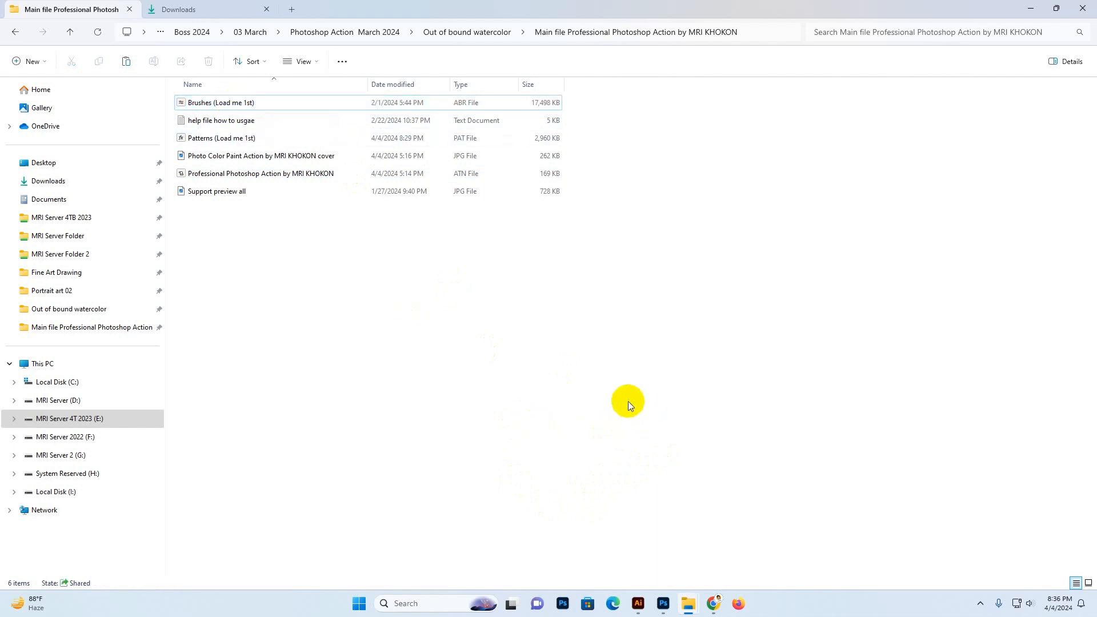
# - Switch to Photoshop and display the brush presets
pyautogui.click(662, 603)
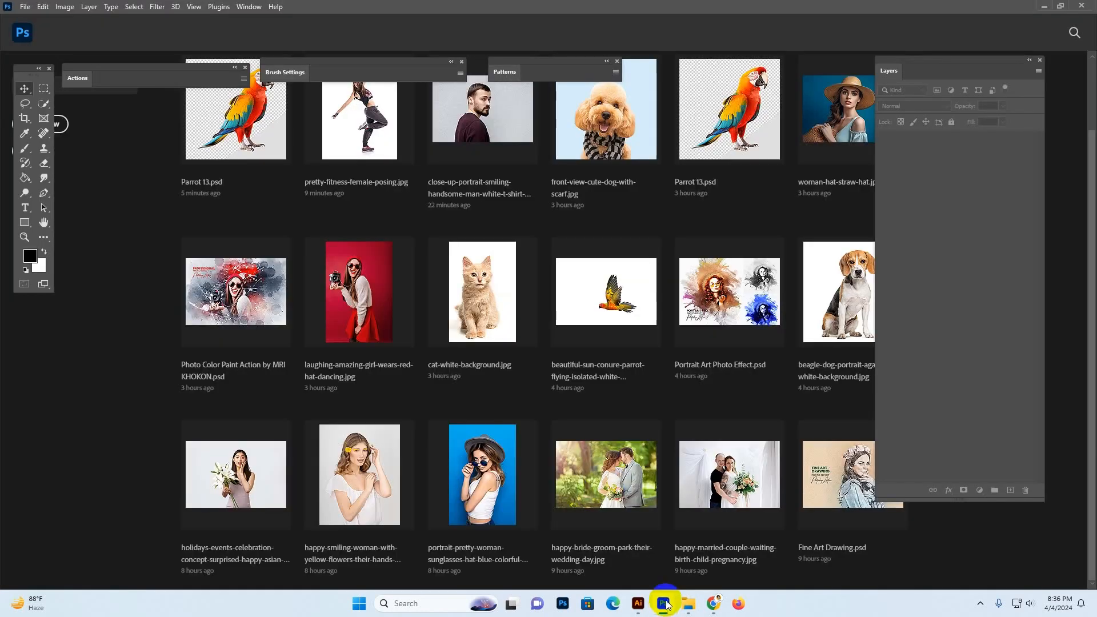
pyautogui.click(248, 7)
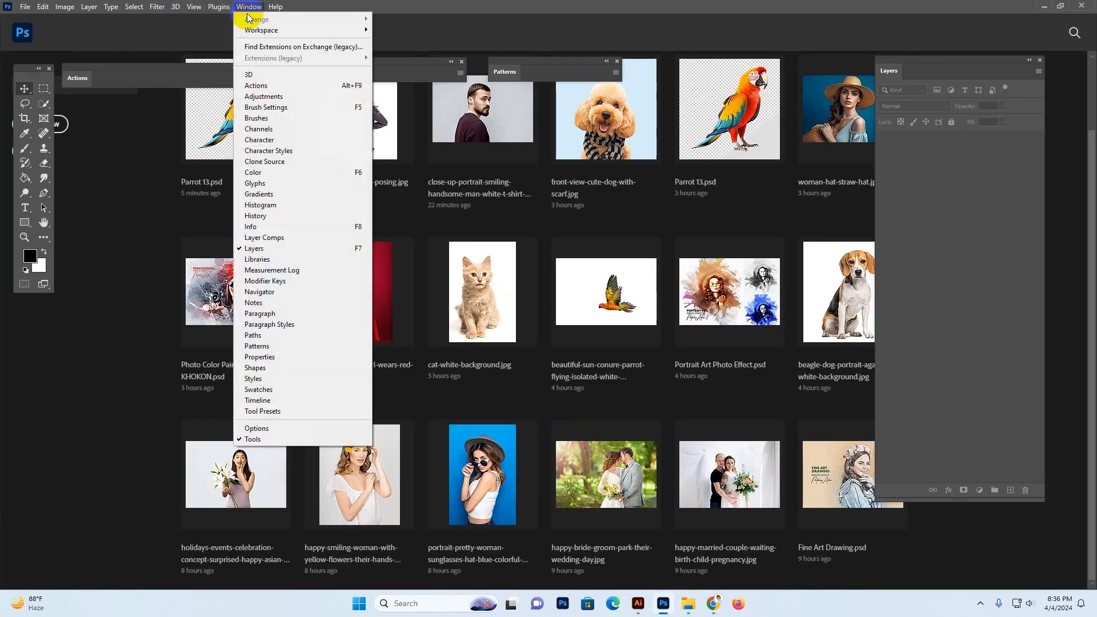
pyautogui.click(255, 118)
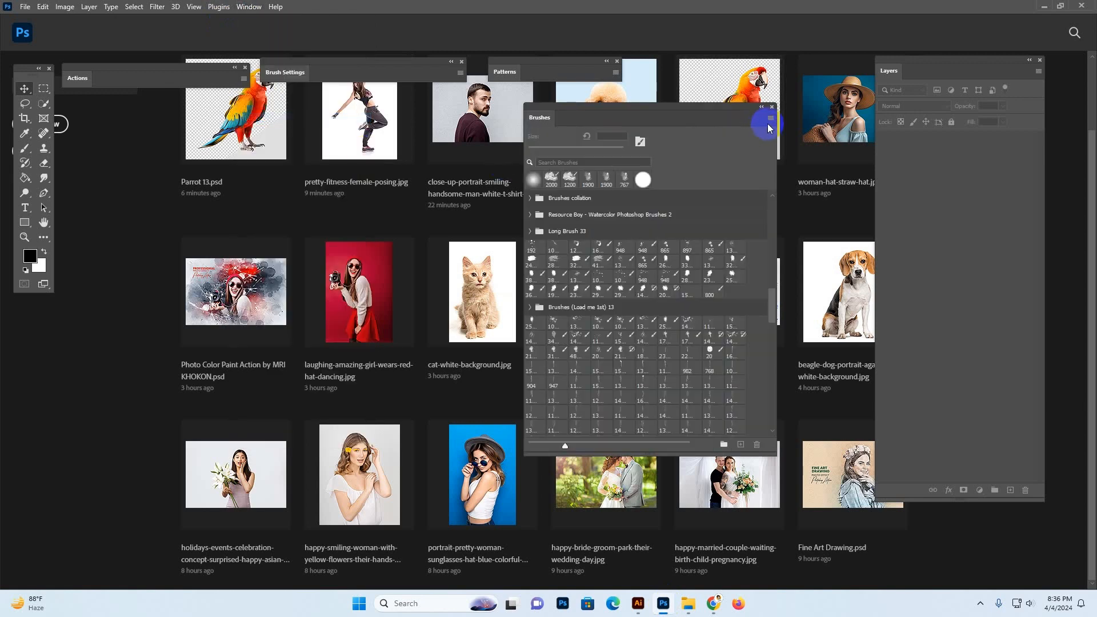
pyautogui.click(771, 118)
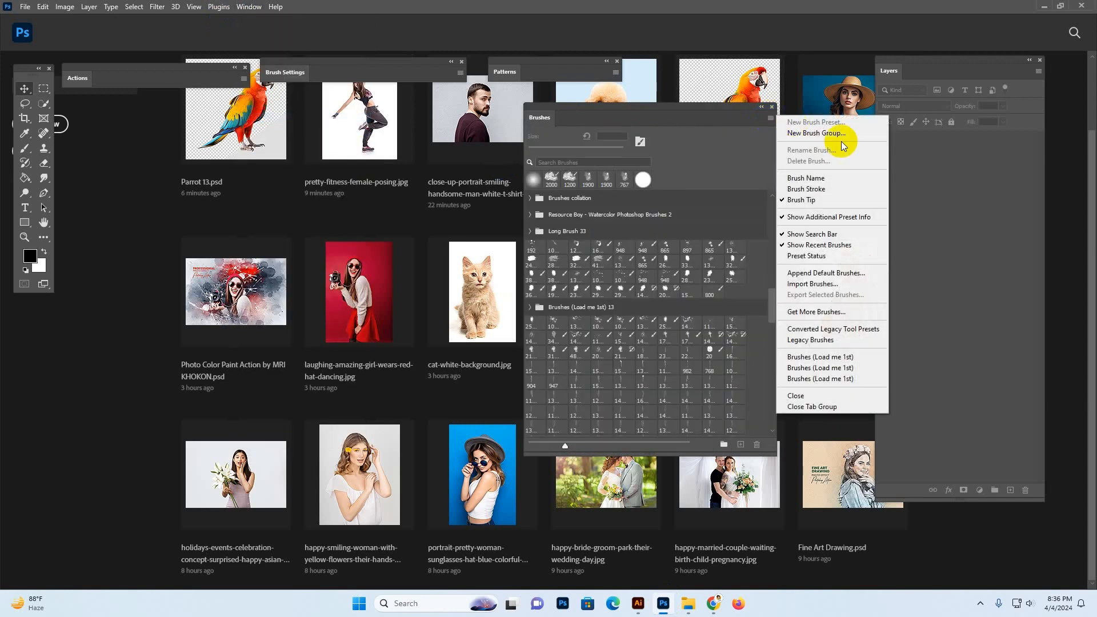
pyautogui.click(820, 368)
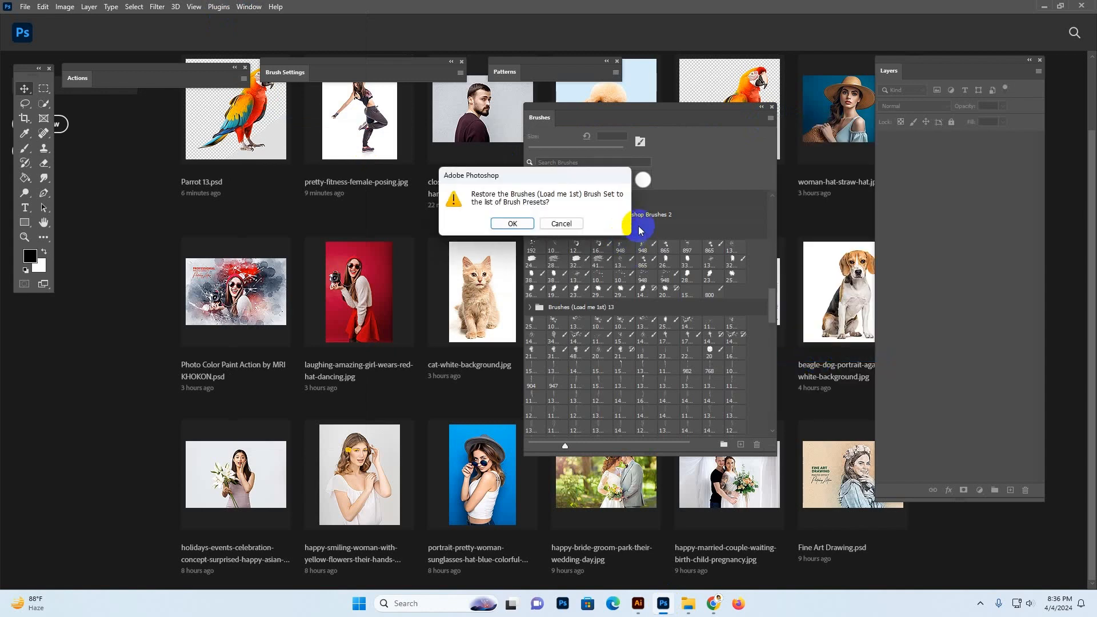
pyautogui.click(579, 224)
# - Import "Brushes (Load me 1st)" from the Main file Professional Photoshop Action folder, and close the brush presets
pyautogui.click(770, 118)
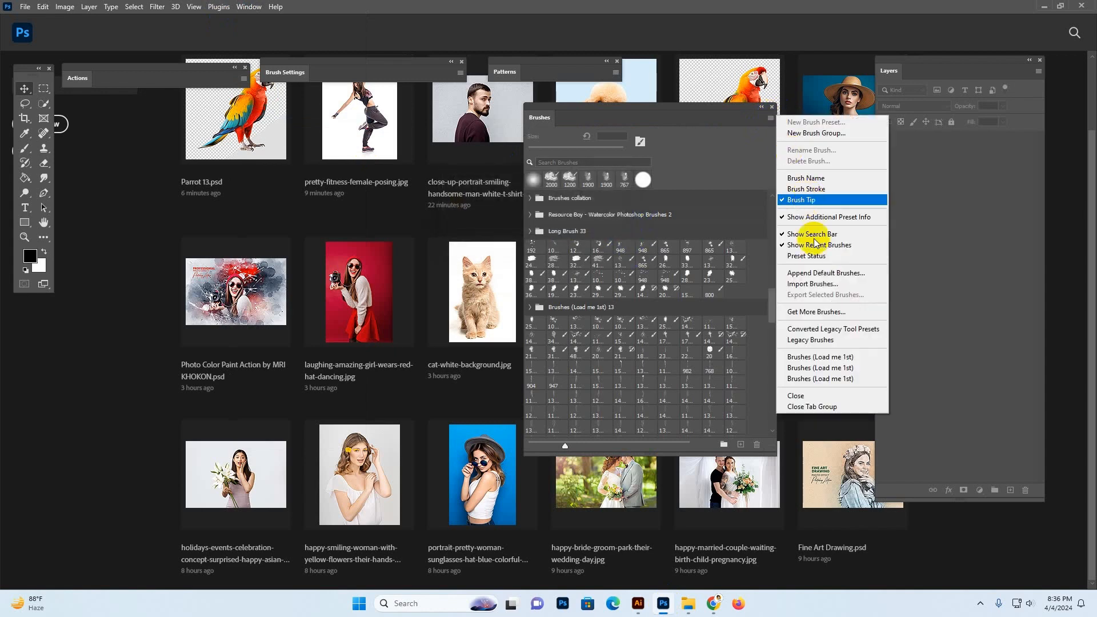
pyautogui.click(823, 291)
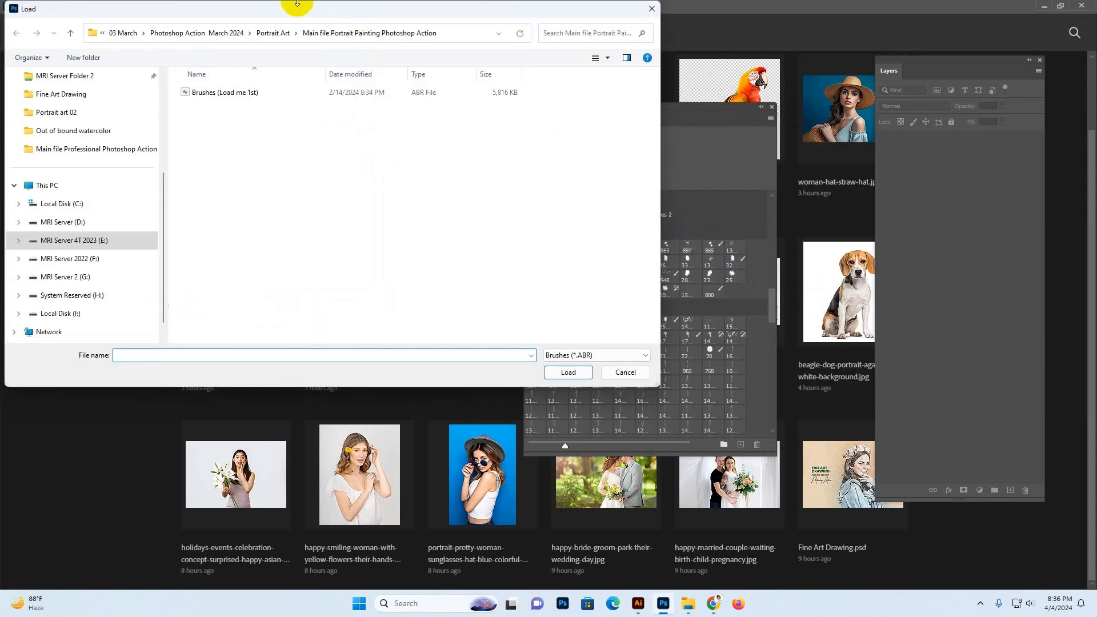
pyautogui.moveTo(329, 22); pyautogui.dragTo(442, 48)
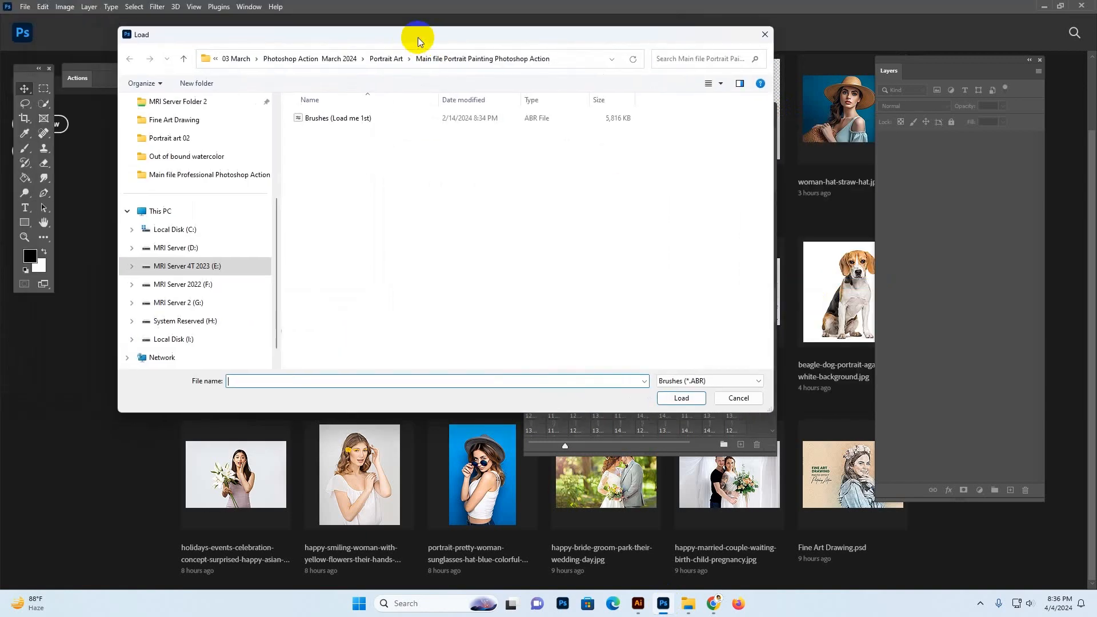
pyautogui.click(183, 175)
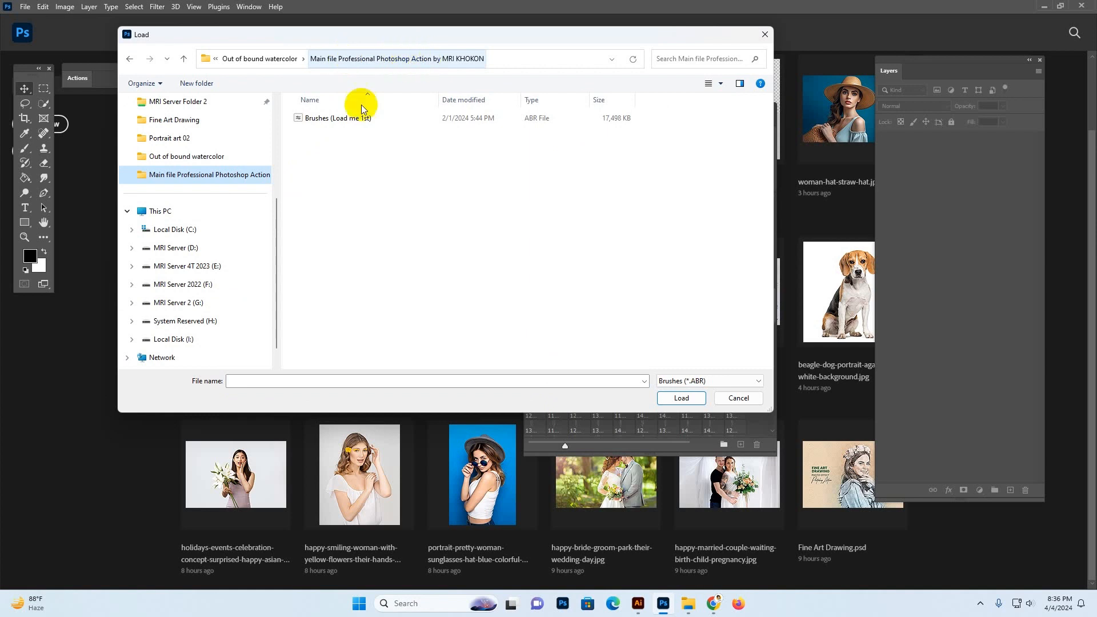
pyautogui.click(342, 117)
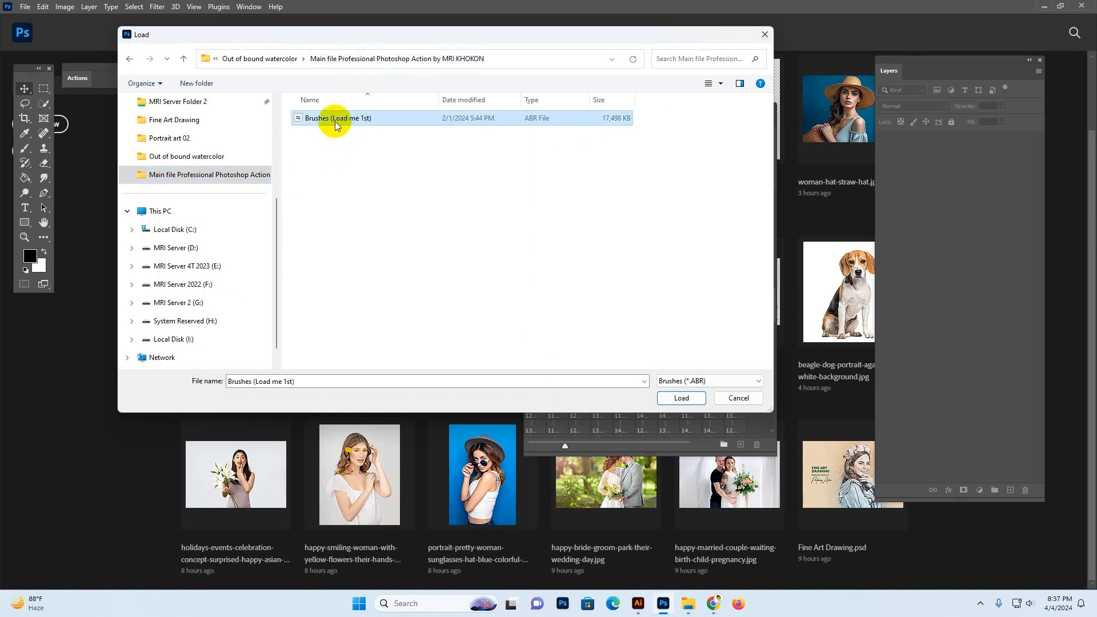
pyautogui.click(478, 214)
pyautogui.click(353, 121)
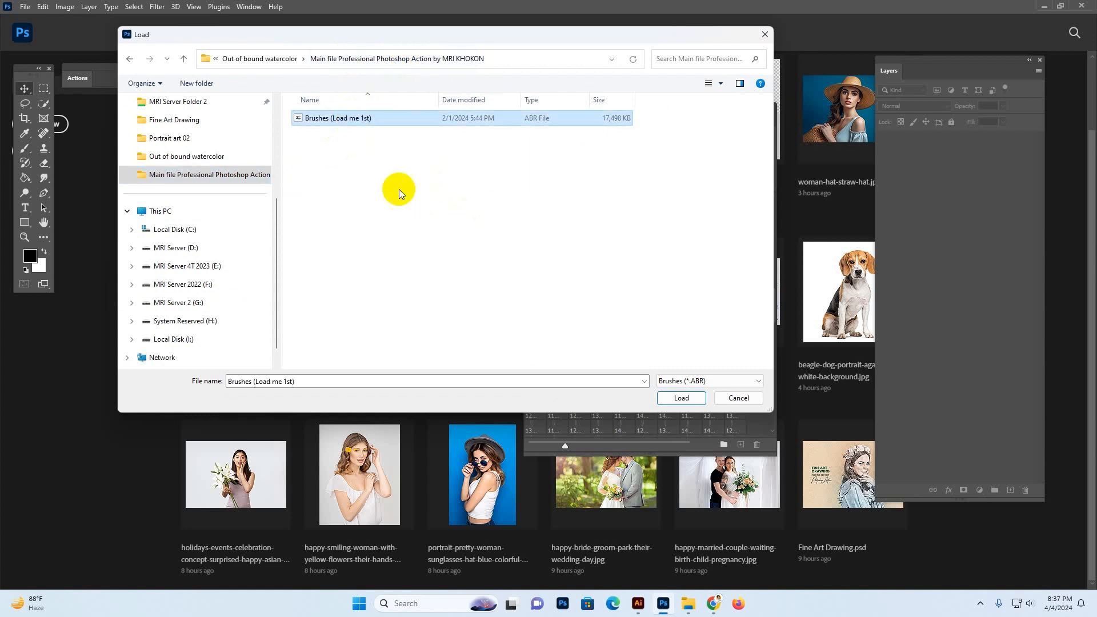
pyautogui.click(681, 399)
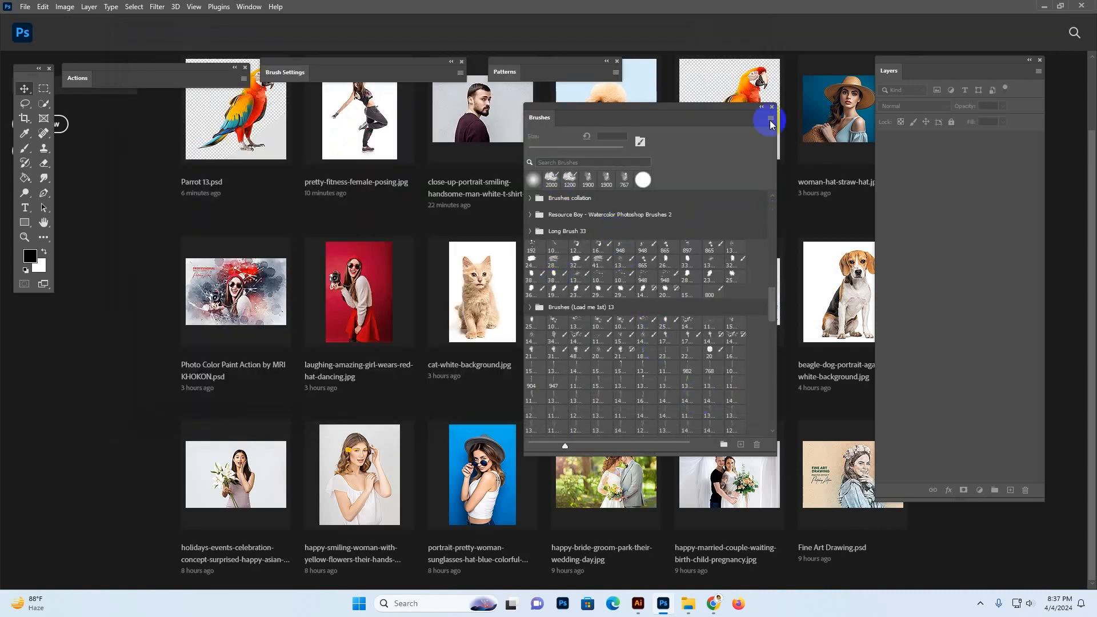
pyautogui.click(772, 108)
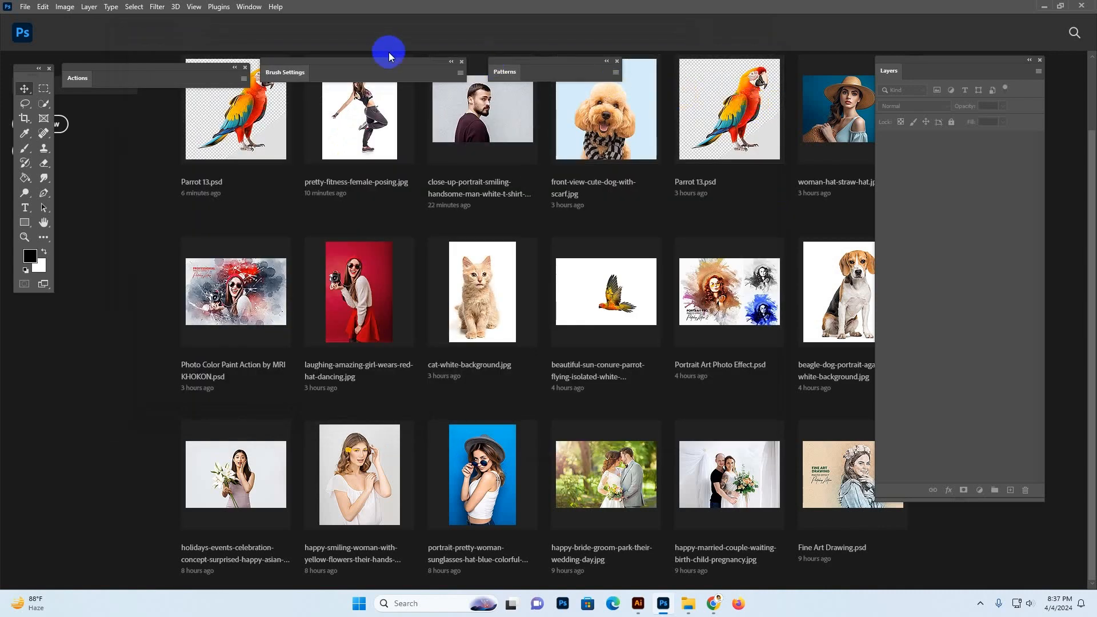
# - Import "Patterns (Load me 1st)" from the Main file Professional Photoshop Action folder, and close the pattern presets
pyautogui.click(251, 7)
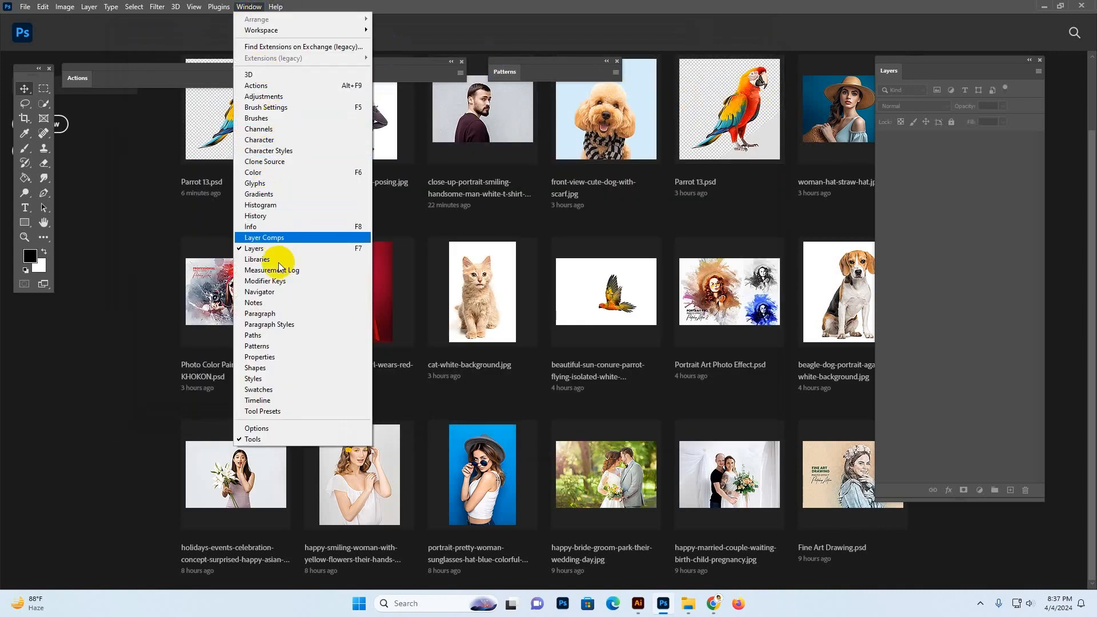
pyautogui.click(257, 346)
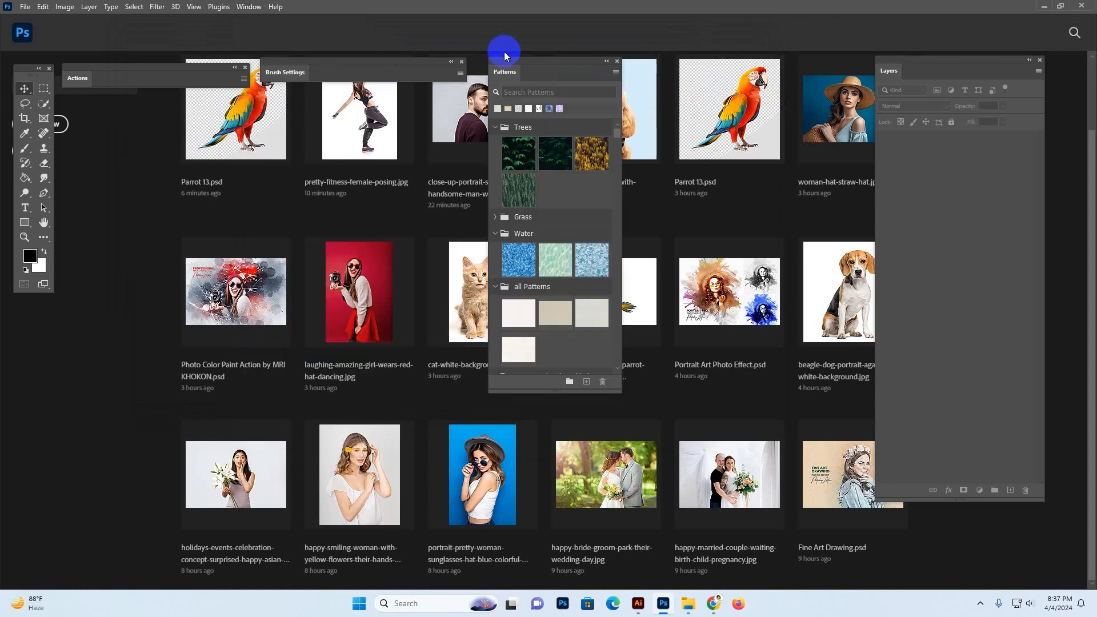
pyautogui.moveTo(502, 56); pyautogui.dragTo(770, 89)
pyautogui.click(834, 79)
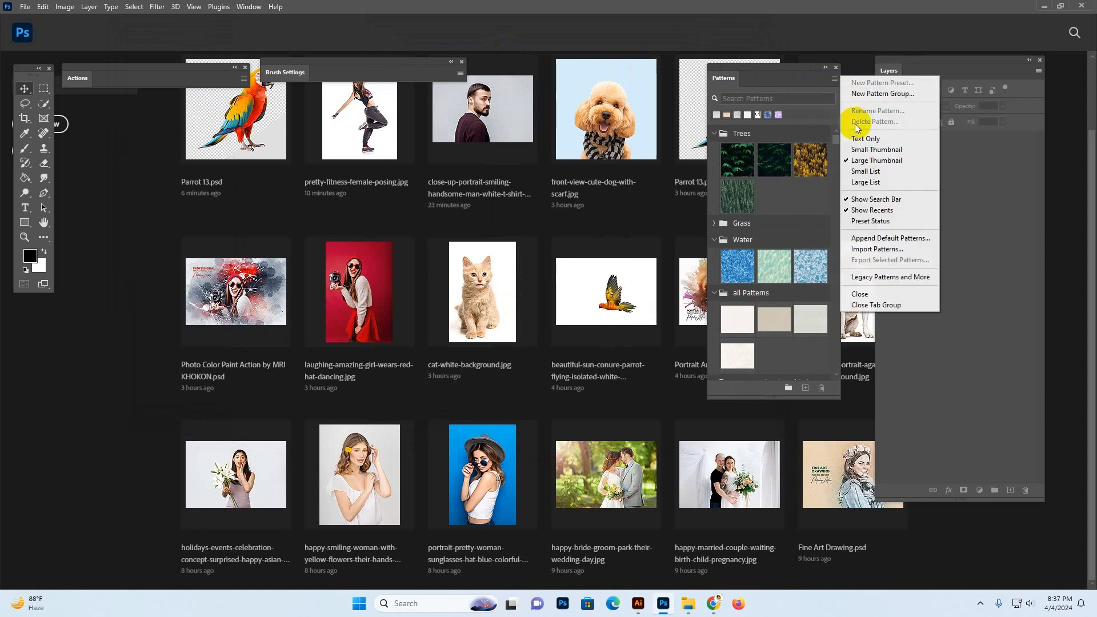
pyautogui.click(866, 251)
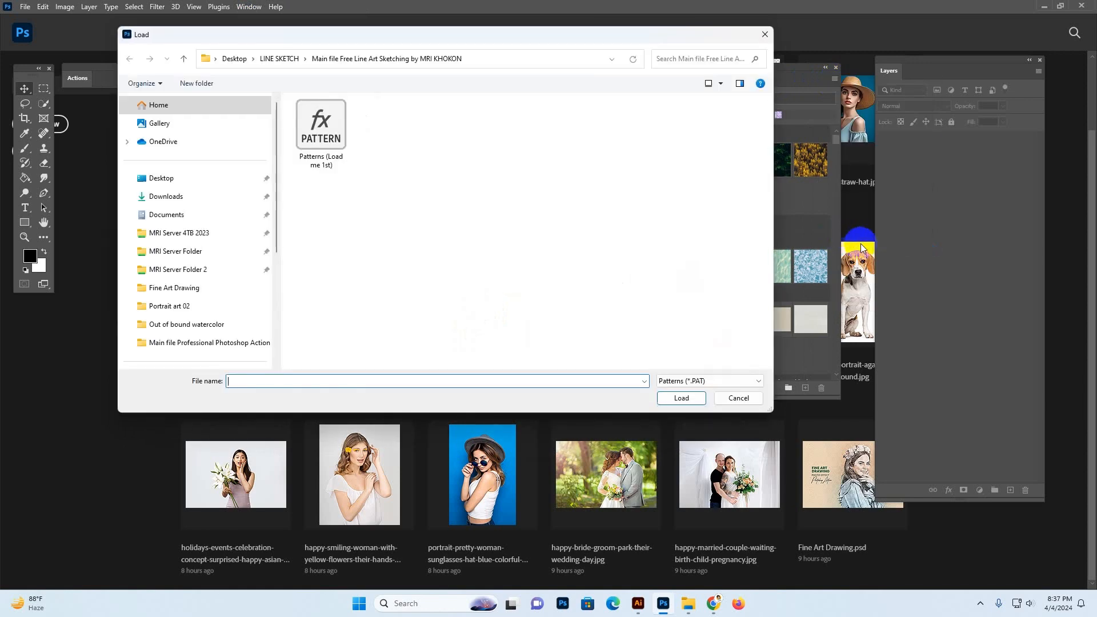
pyautogui.click(191, 342)
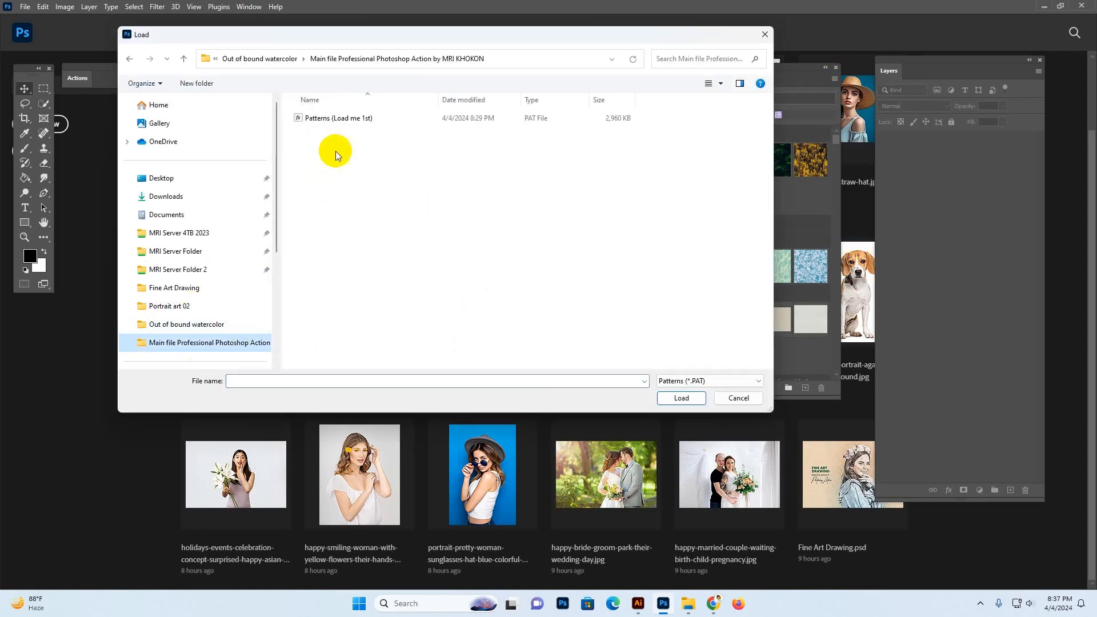
pyautogui.click(336, 119)
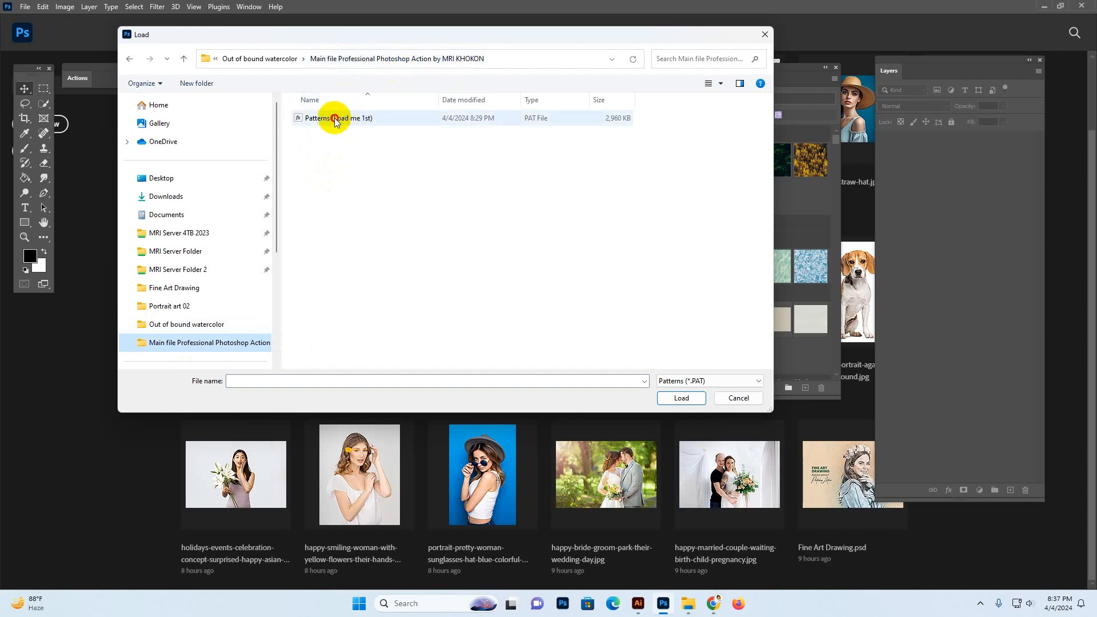
pyautogui.click(691, 400)
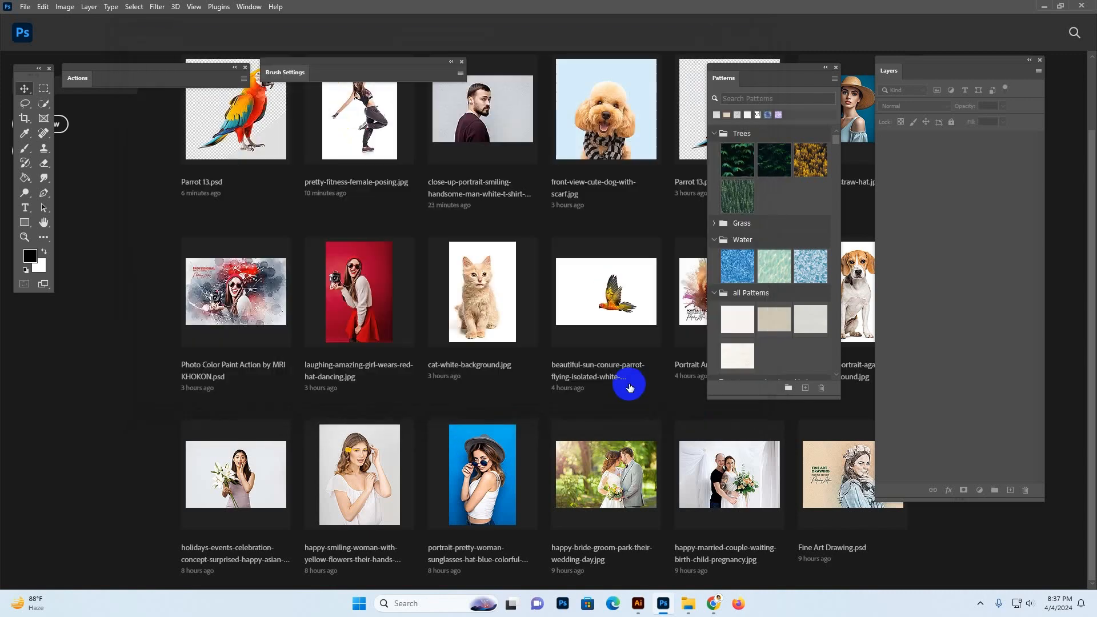
pyautogui.click(836, 68)
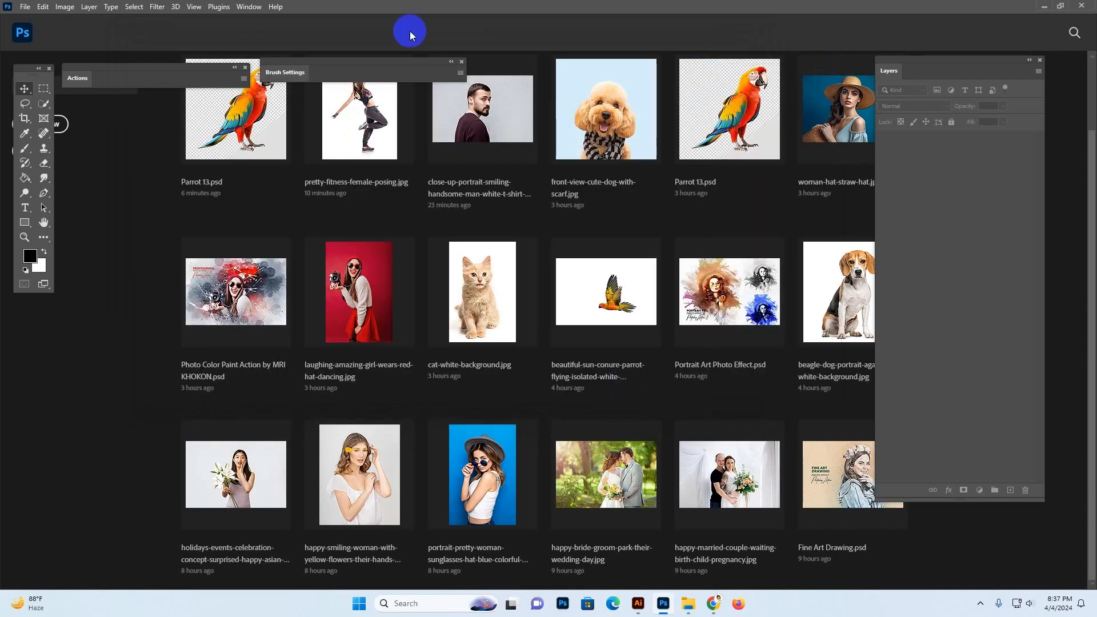
# - Load the Professional Photoshop Action ATN file from its main file folder, and select its "All in one play action play me" action
pyautogui.click(249, 6)
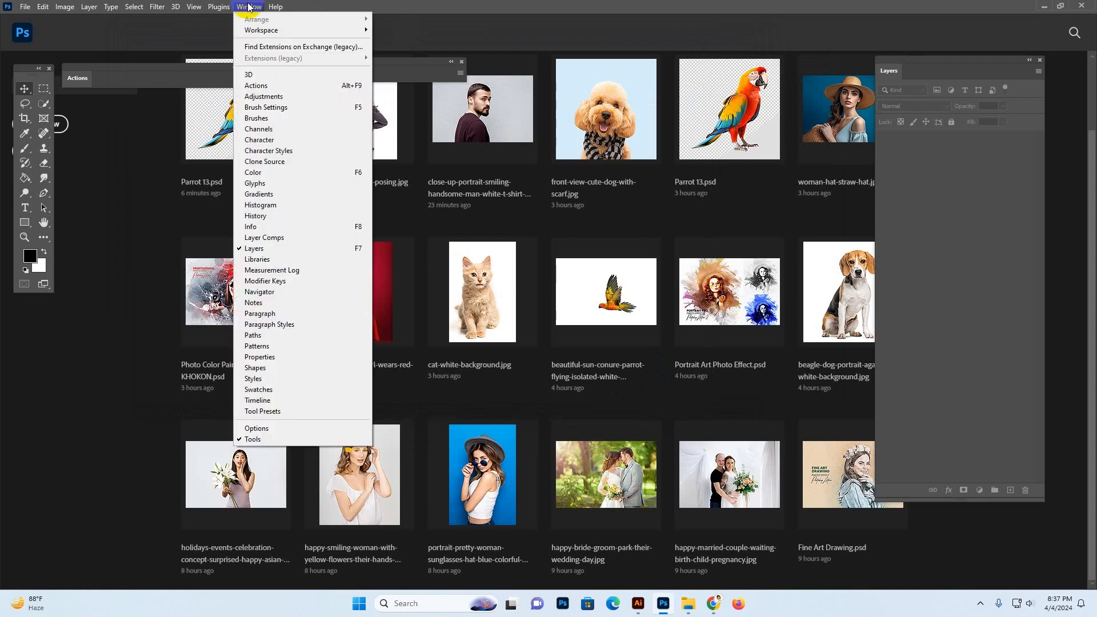
pyautogui.click(255, 86)
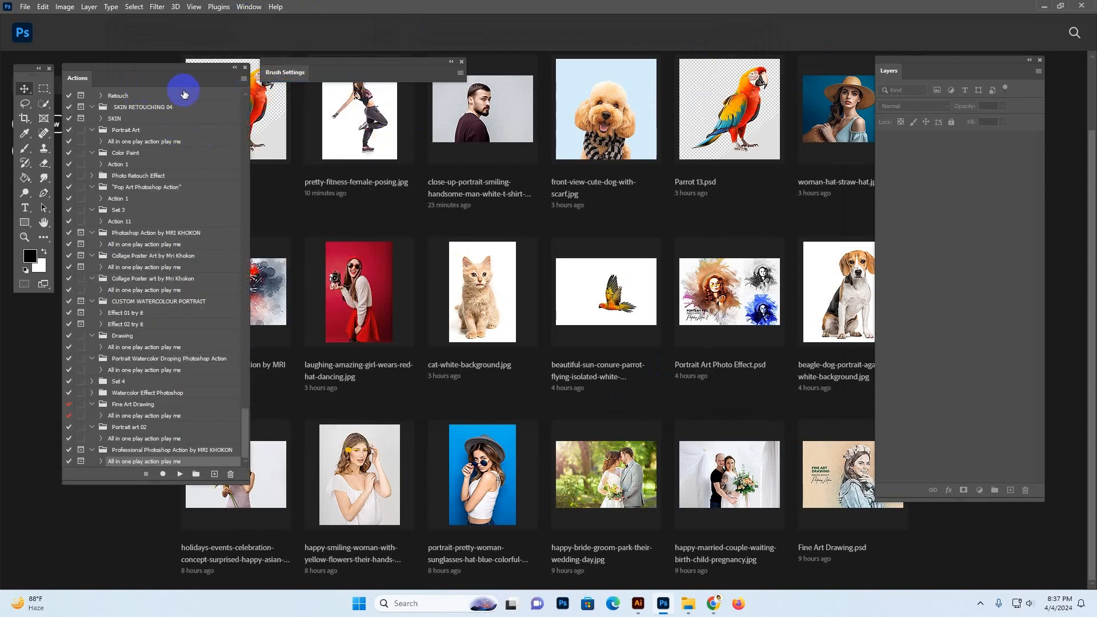
pyautogui.moveTo(85, 79)
pyautogui.mouseDown()
pyautogui.moveTo(910, 81)
pyautogui.moveTo(303, 117)
pyautogui.moveTo(88, 74)
pyautogui.mouseUp()
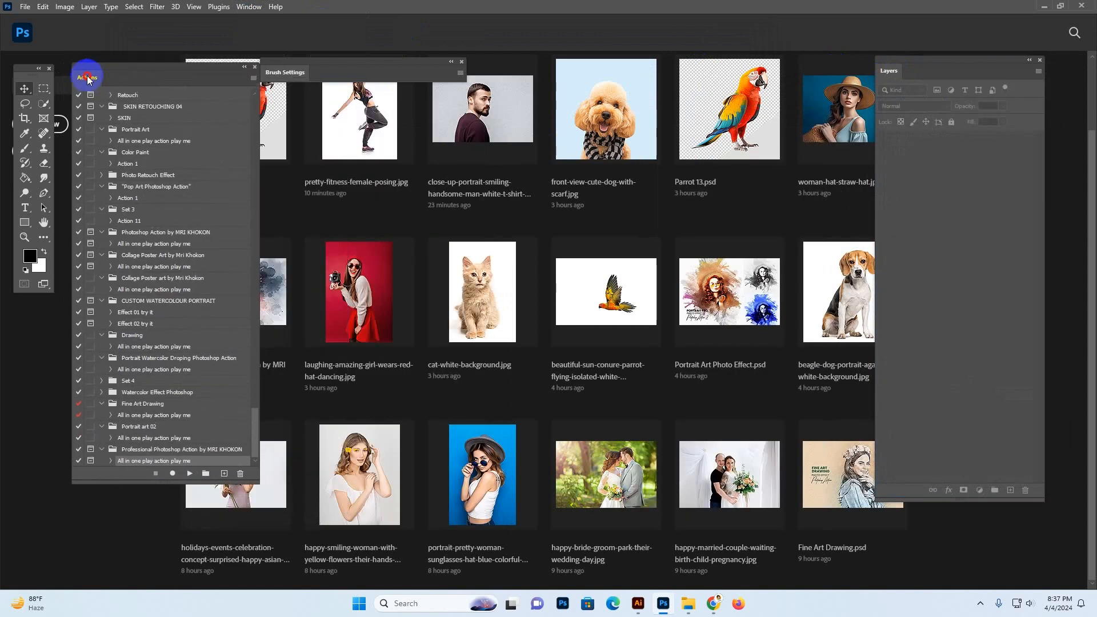
pyautogui.moveTo(181, 71); pyautogui.dragTo(178, 70)
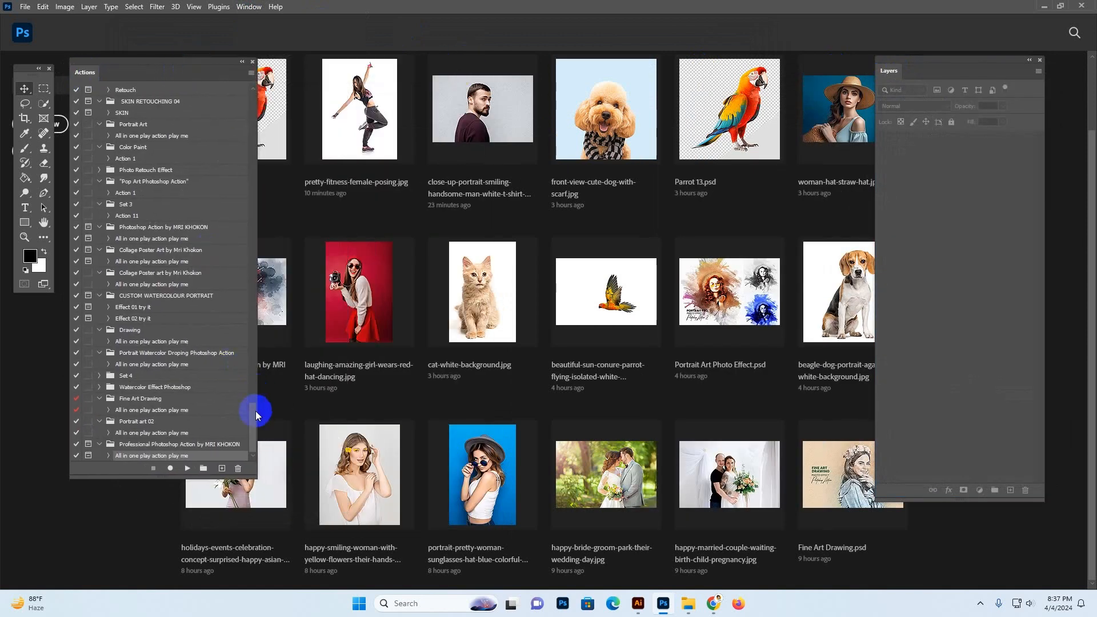
pyautogui.click(250, 73)
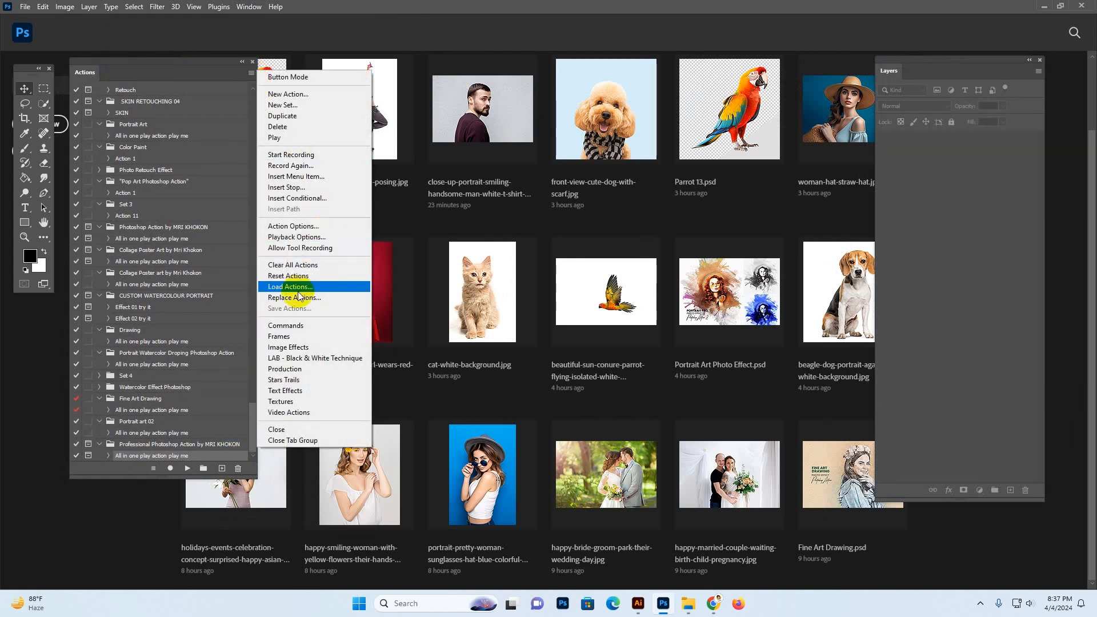
pyautogui.click(298, 288)
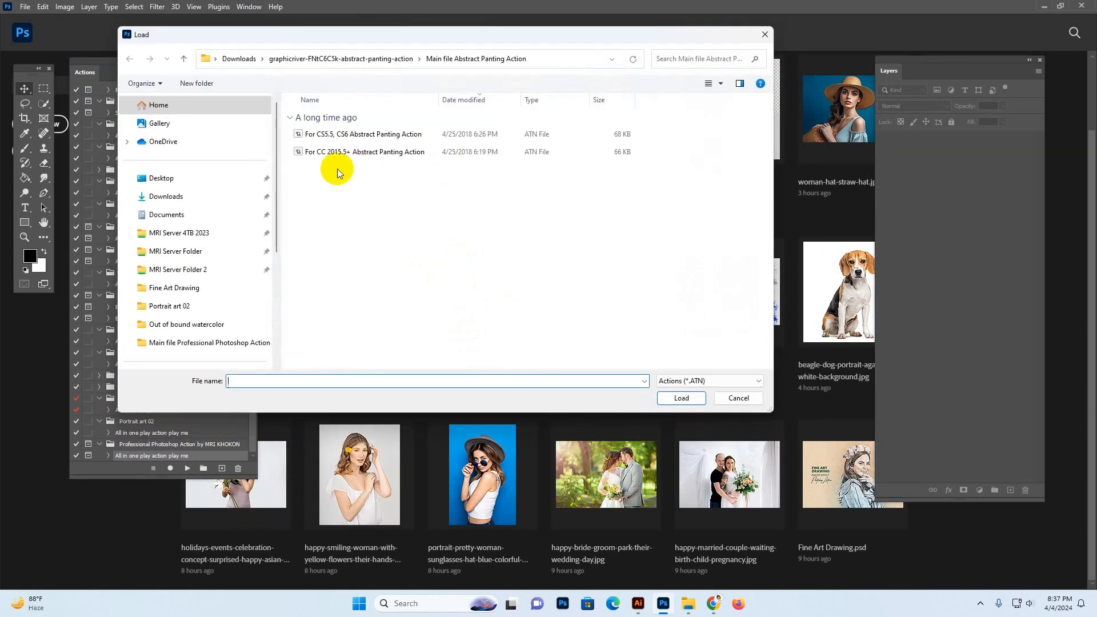
pyautogui.click(211, 342)
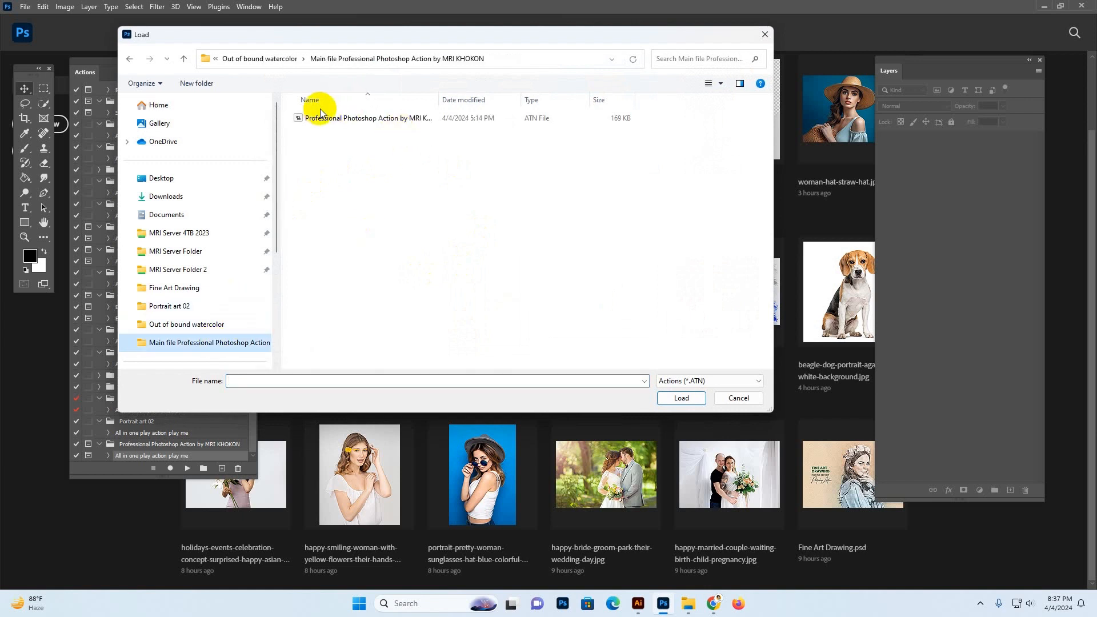
pyautogui.click(303, 120)
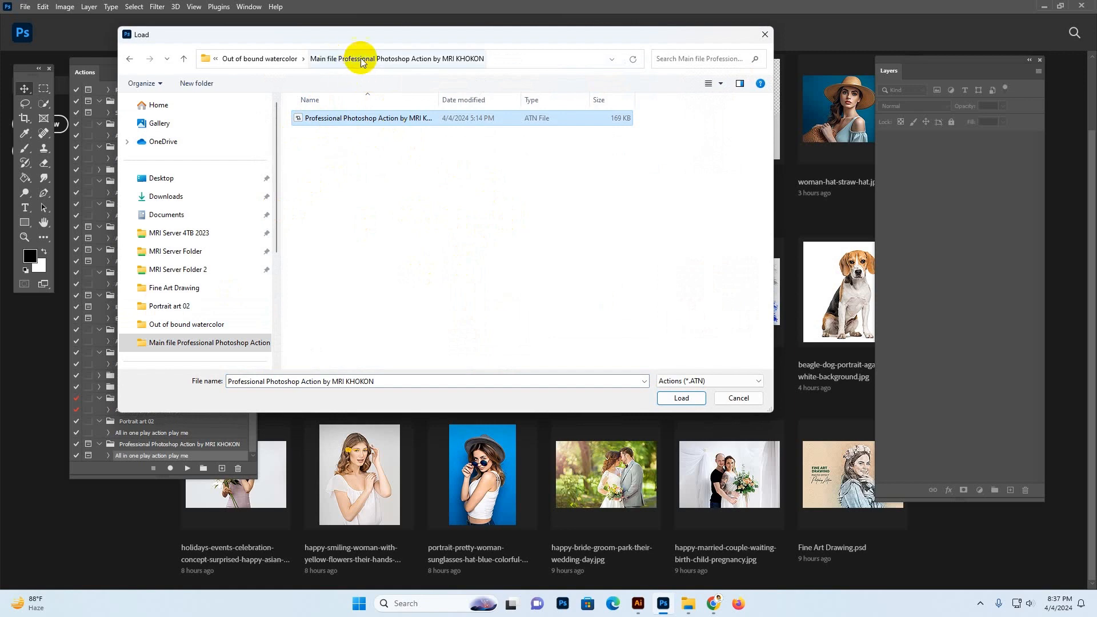
pyautogui.doubleClick(442, 97)
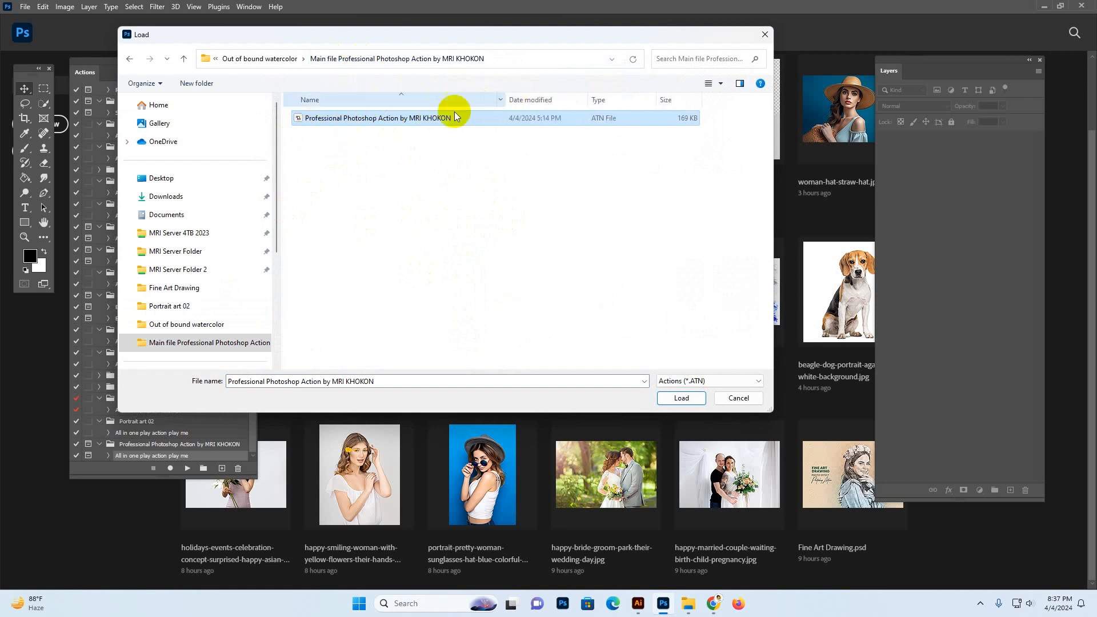
pyautogui.click(680, 399)
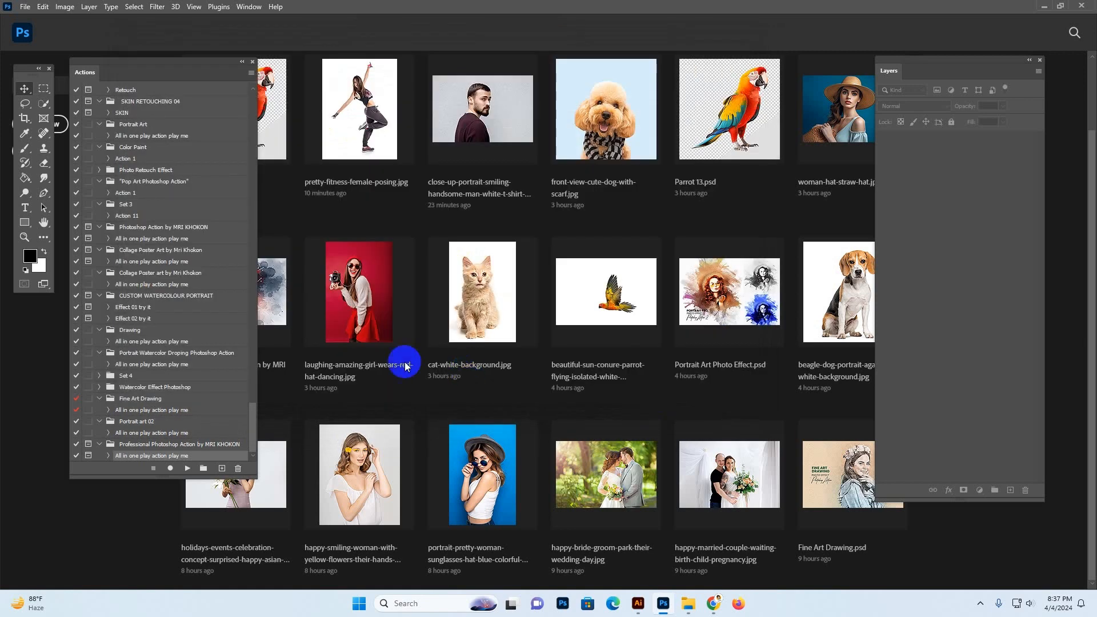
pyautogui.moveTo(264, 416); pyautogui.dragTo(266, 454)
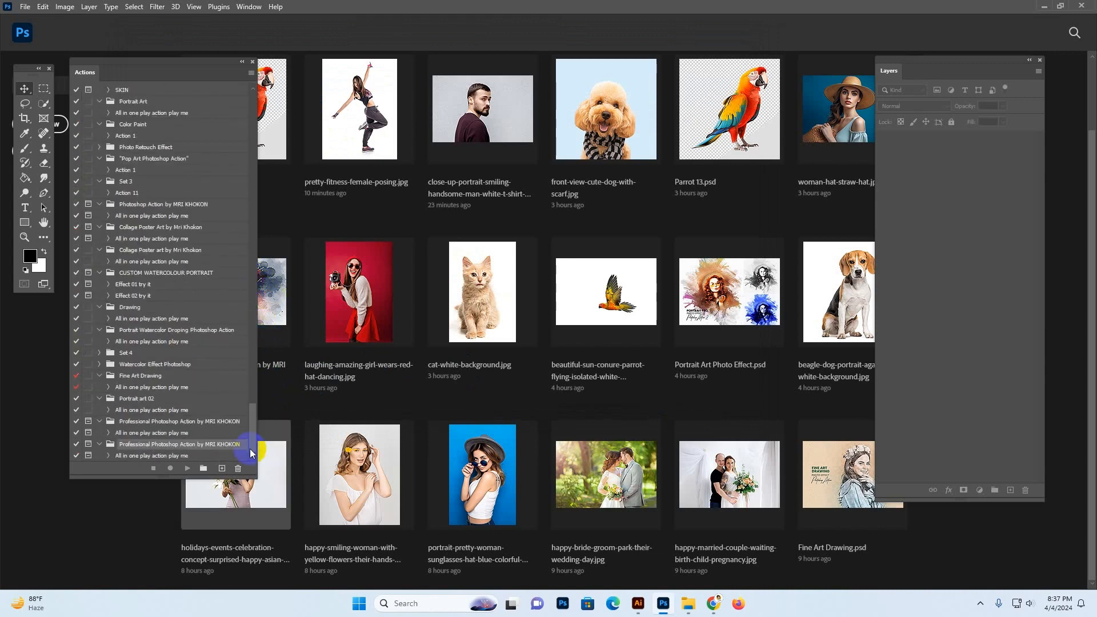
pyautogui.click(143, 456)
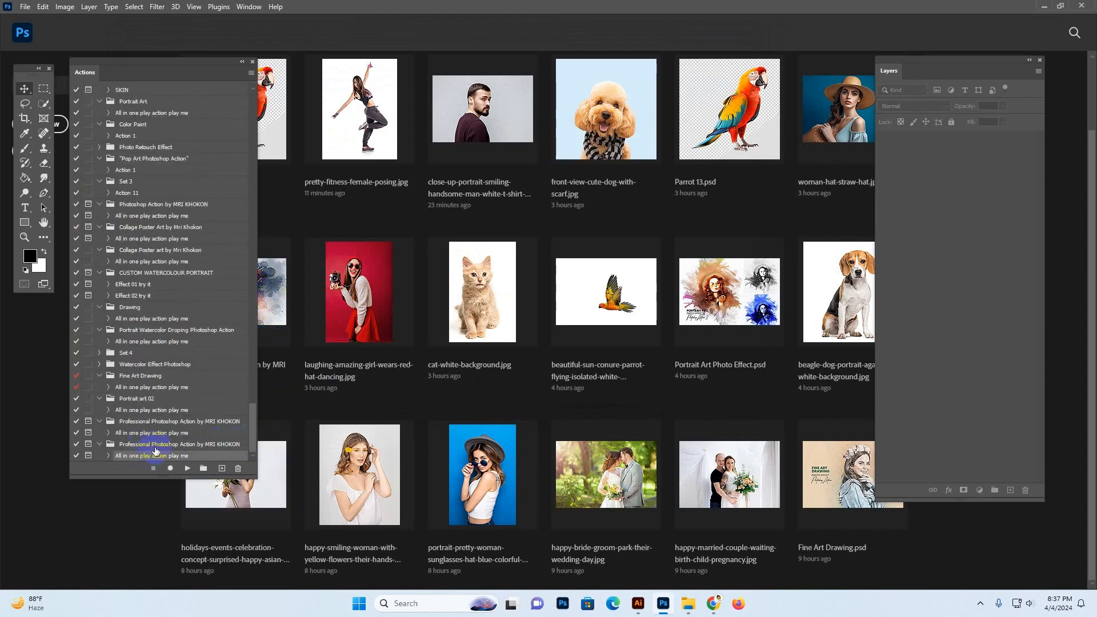
# - Open the recent photo front-view-cute-dog-with-scarf.jpg
pyautogui.moveTo(938, 63); pyautogui.dragTo(967, 65)
pyautogui.click(602, 124)
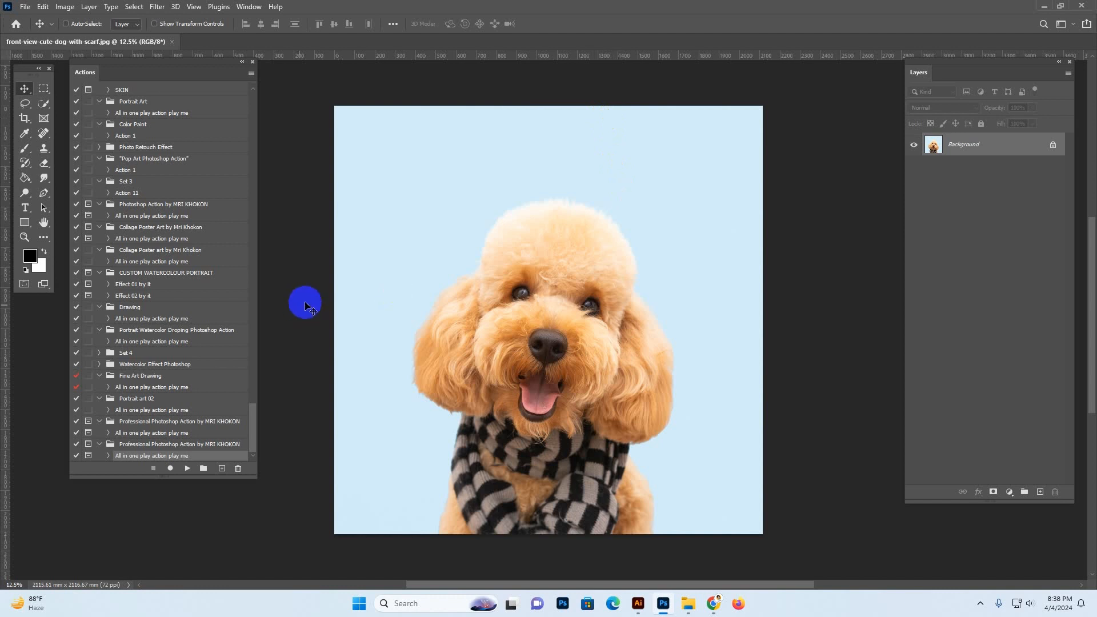
# - Extend the canvas with the Crop tool on both sides and above the dog, to about 2996 × 2275 mm
pyautogui.click(24, 118)
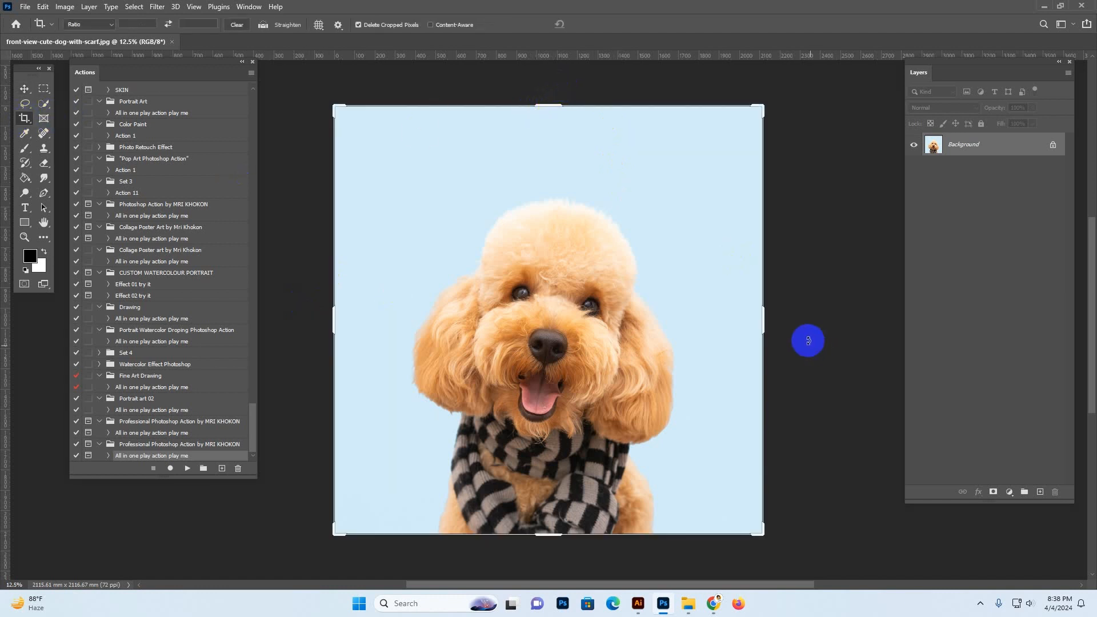
pyautogui.click(24, 89)
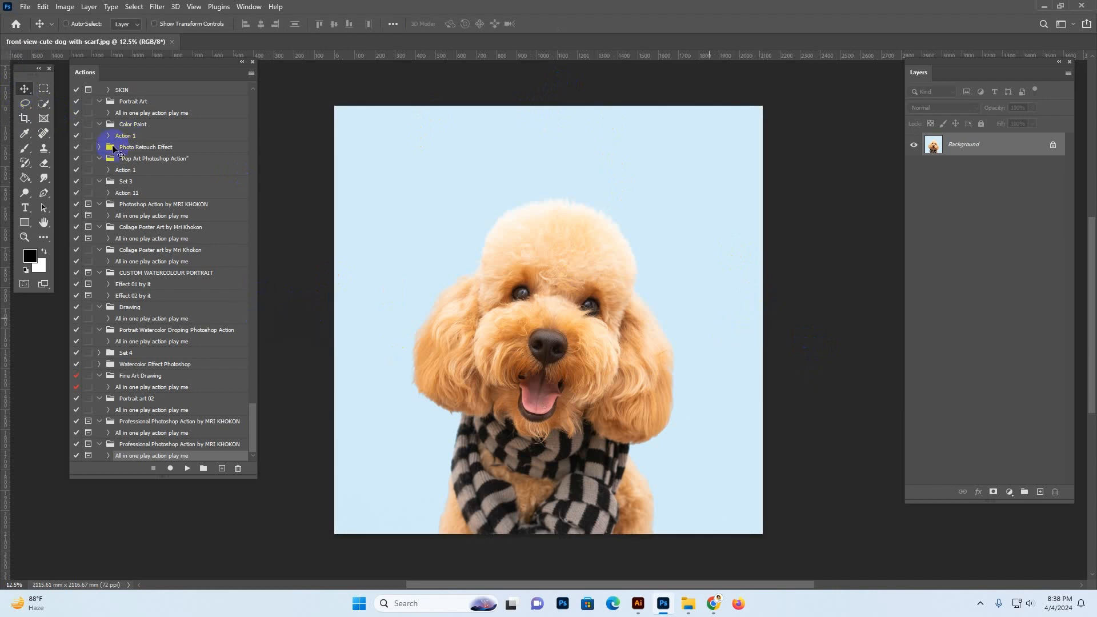
pyautogui.click(25, 118)
pyautogui.moveTo(339, 320); pyautogui.dragTo(282, 306)
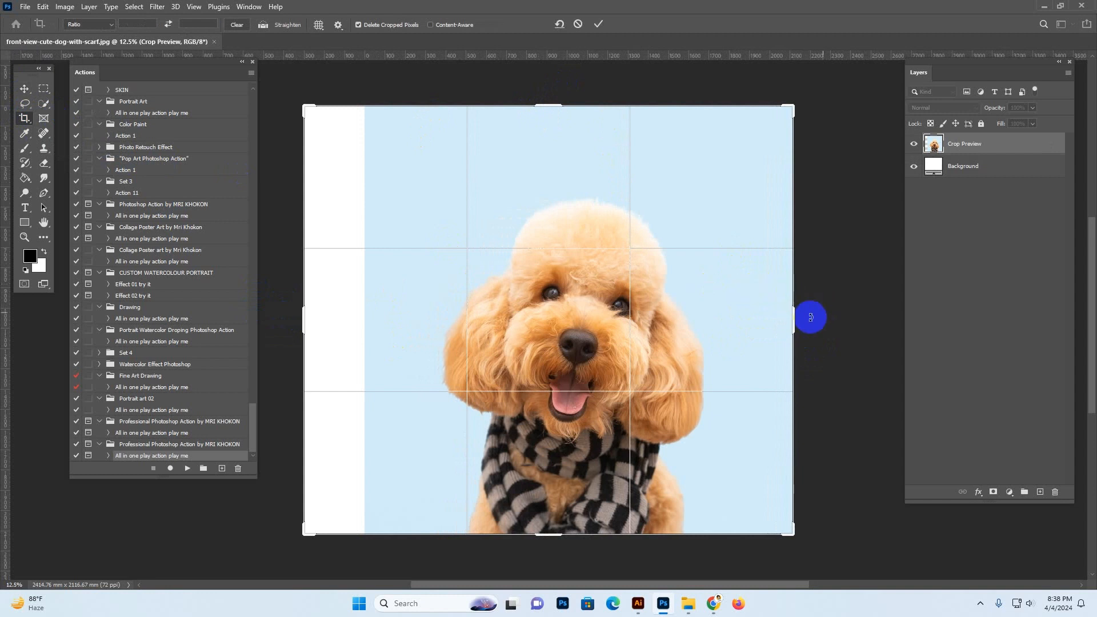
pyautogui.moveTo(796, 318); pyautogui.dragTo(852, 318)
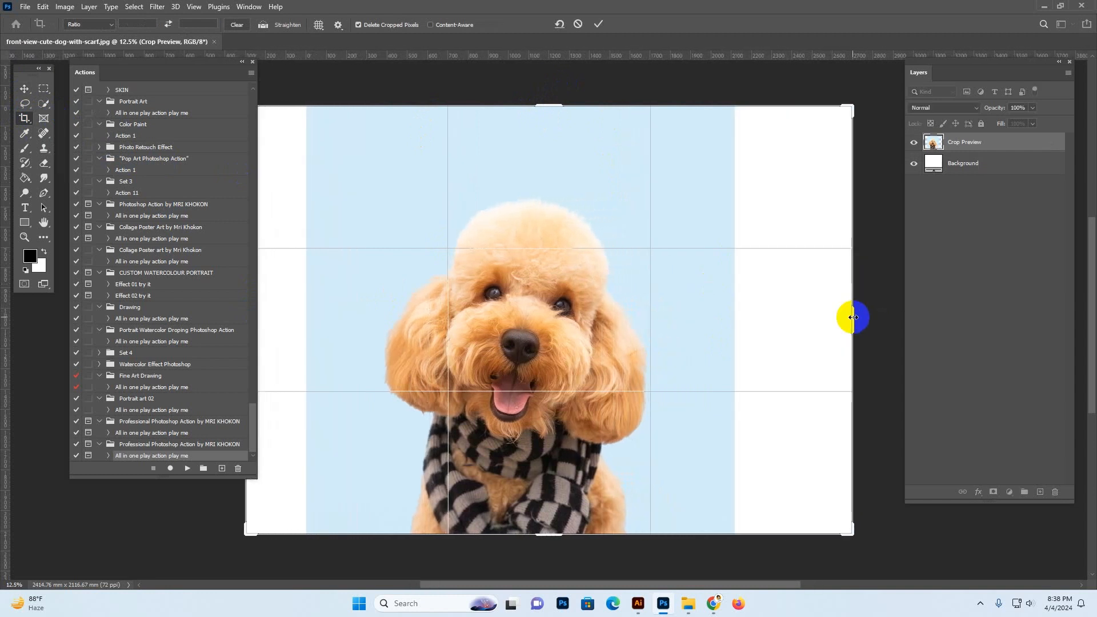
pyautogui.moveTo(556, 108); pyautogui.dragTo(556, 91)
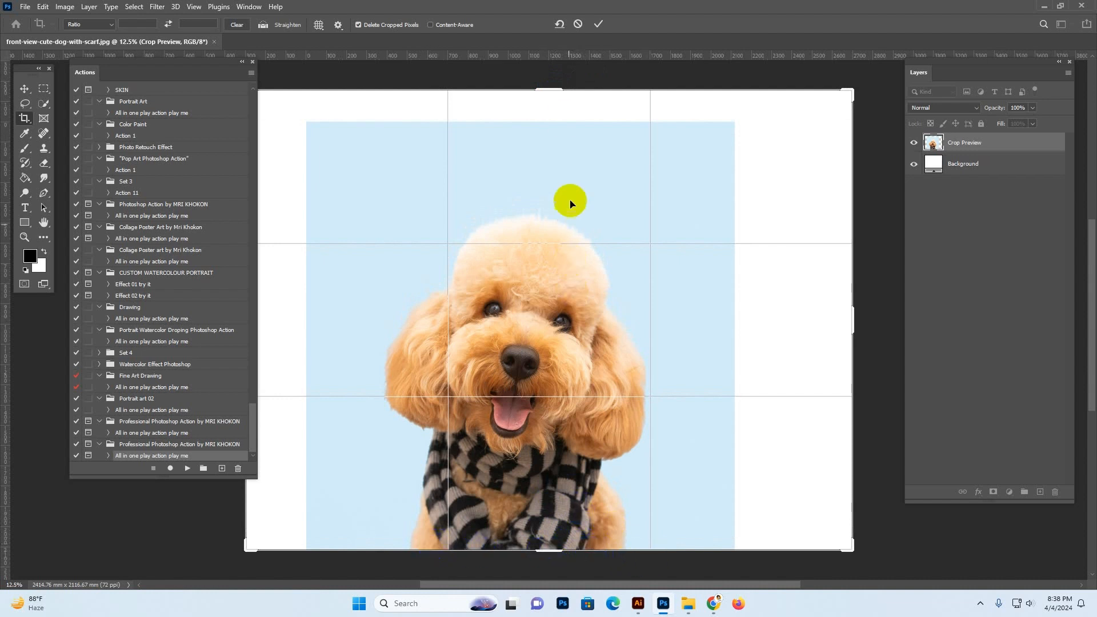
pyautogui.click(24, 88)
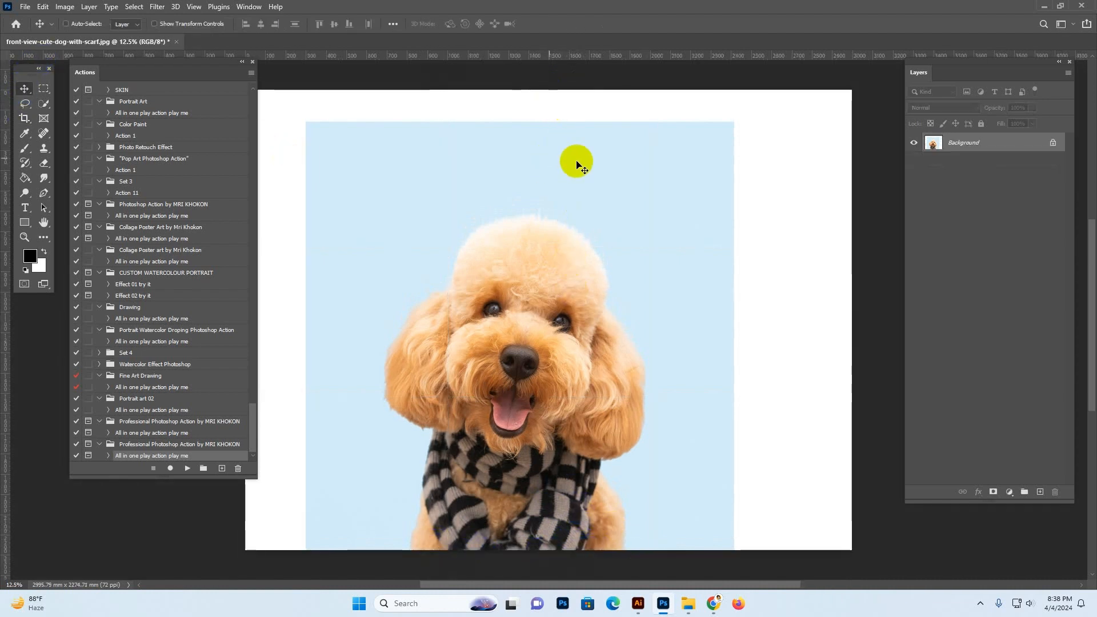
# - Resize the dog image to a width of 3600 pixels, keeping its proportions
pyautogui.click(67, 8)
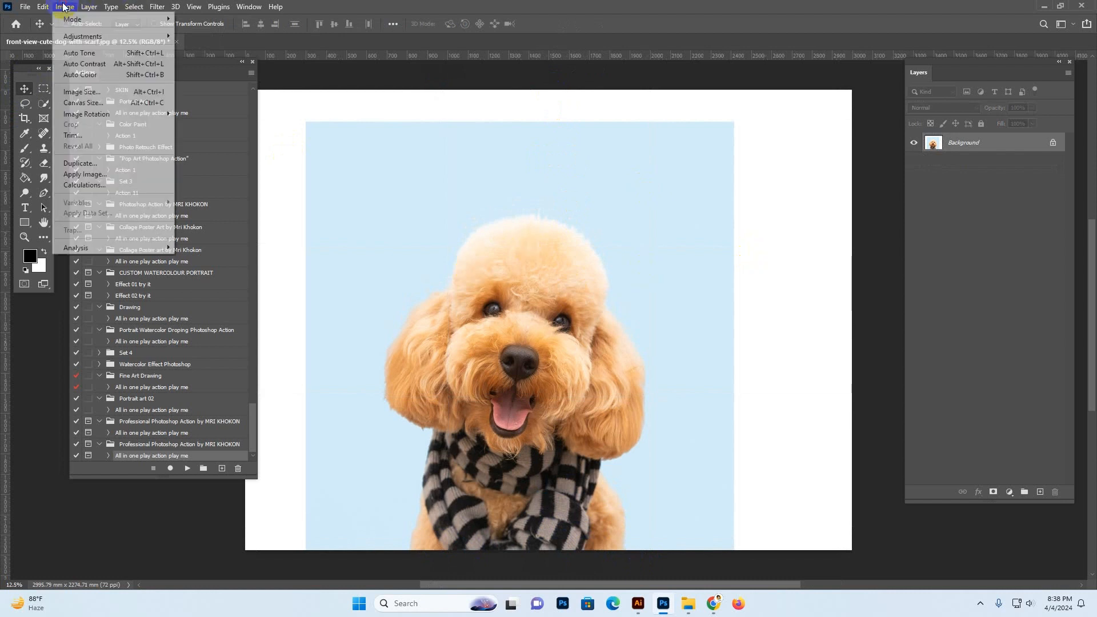
pyautogui.click(80, 89)
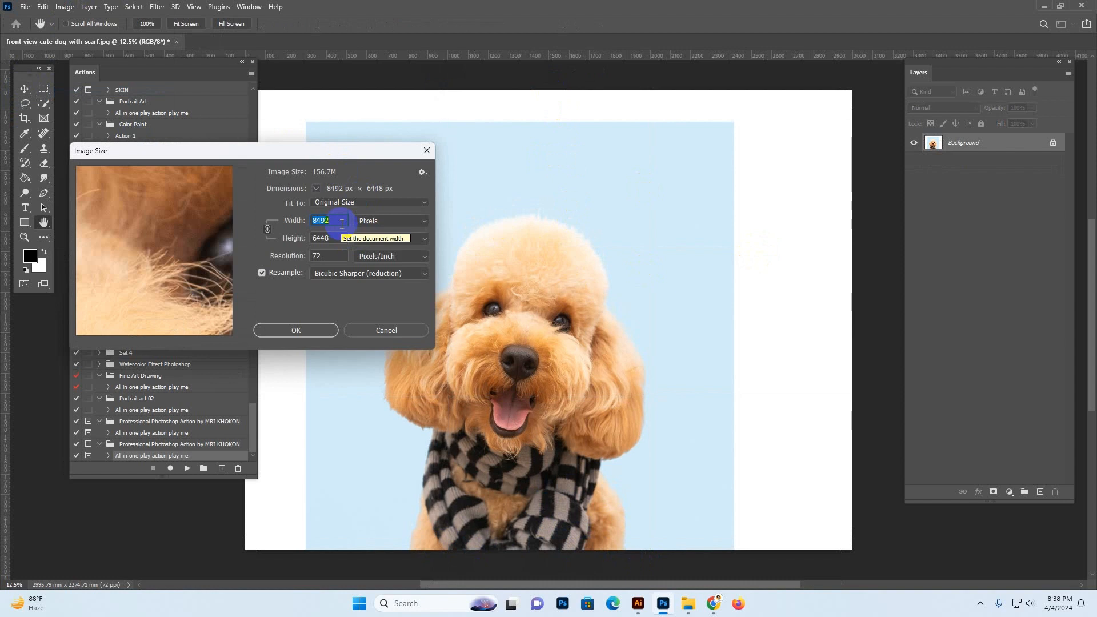
pyautogui.write('3')
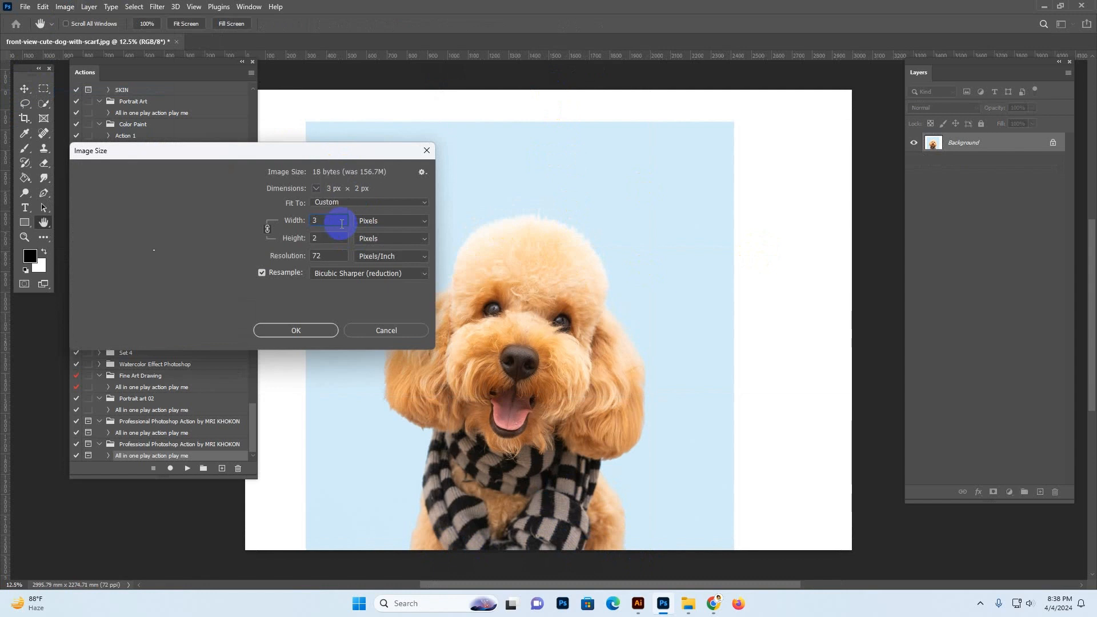
pyautogui.write('600')
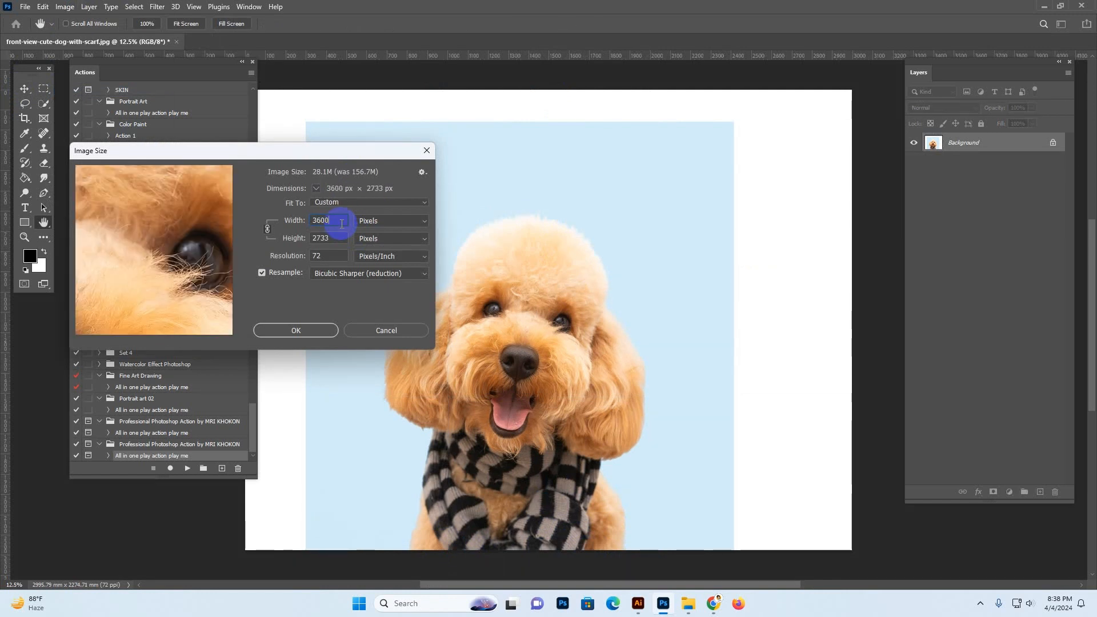
pyautogui.press('Return')
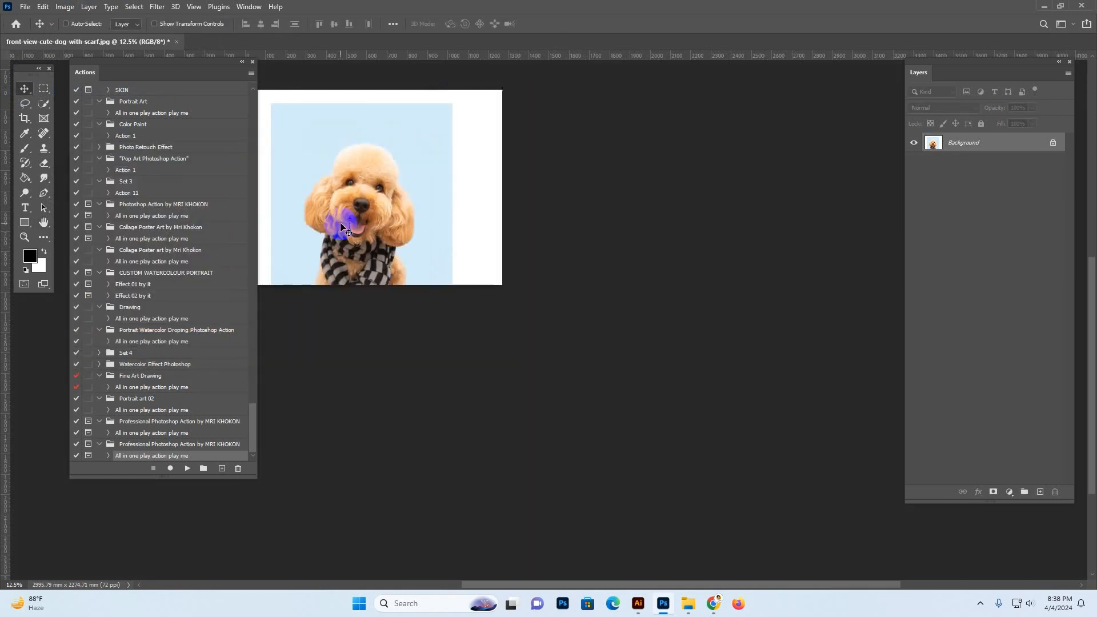
pyautogui.press('z')
pyautogui.click(400, 202)
pyautogui.click(688, 248)
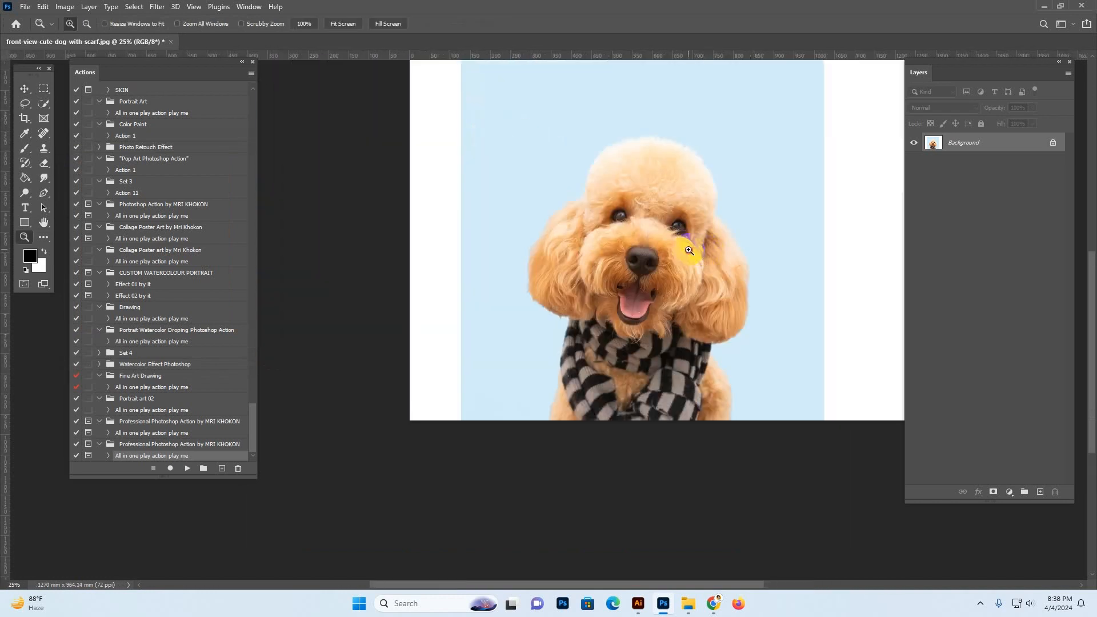
pyautogui.moveTo(683, 248); pyautogui.dragTo(612, 269)
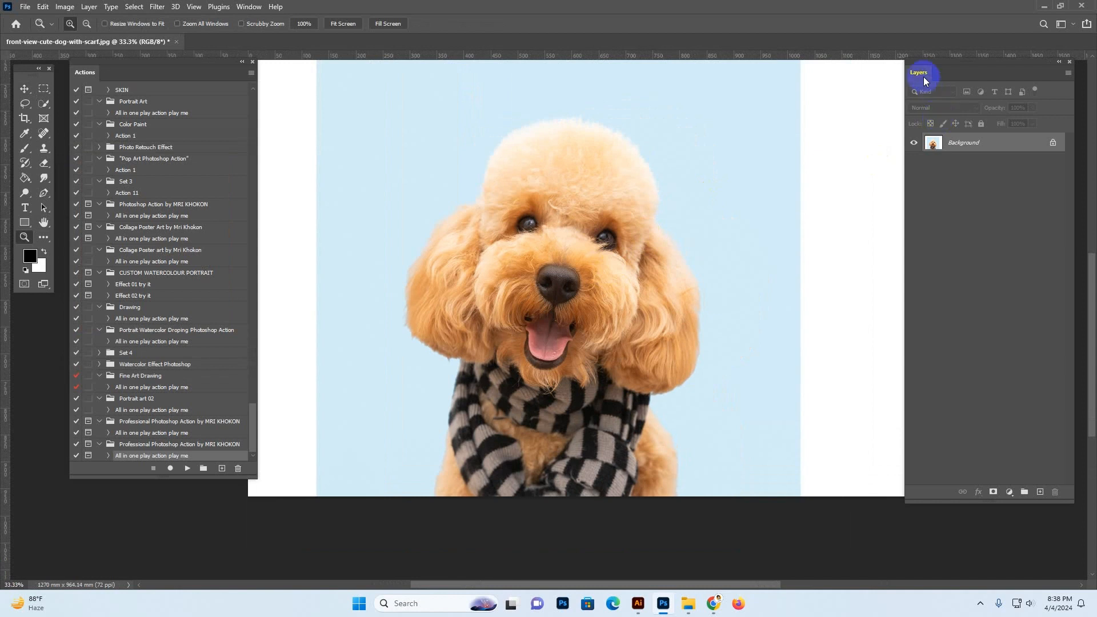
# - Convert the Background into a regular layer named Layer 0, and flatten the image back into a Background
pyautogui.moveTo(923, 77); pyautogui.dragTo(927, 105)
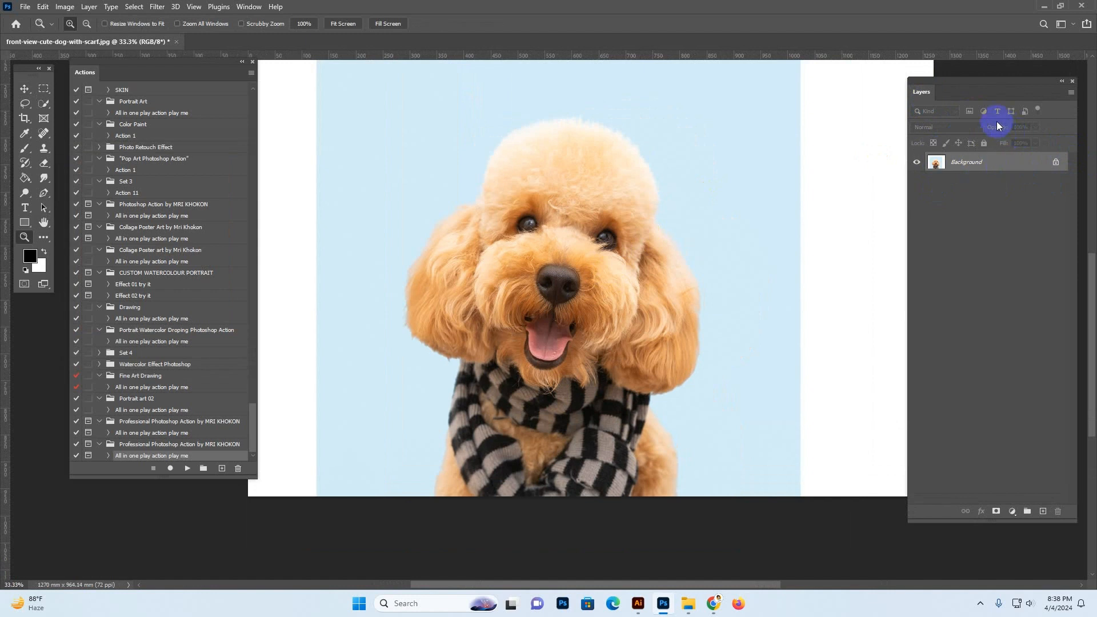
pyautogui.doubleClick(998, 168)
pyautogui.click(425, 191)
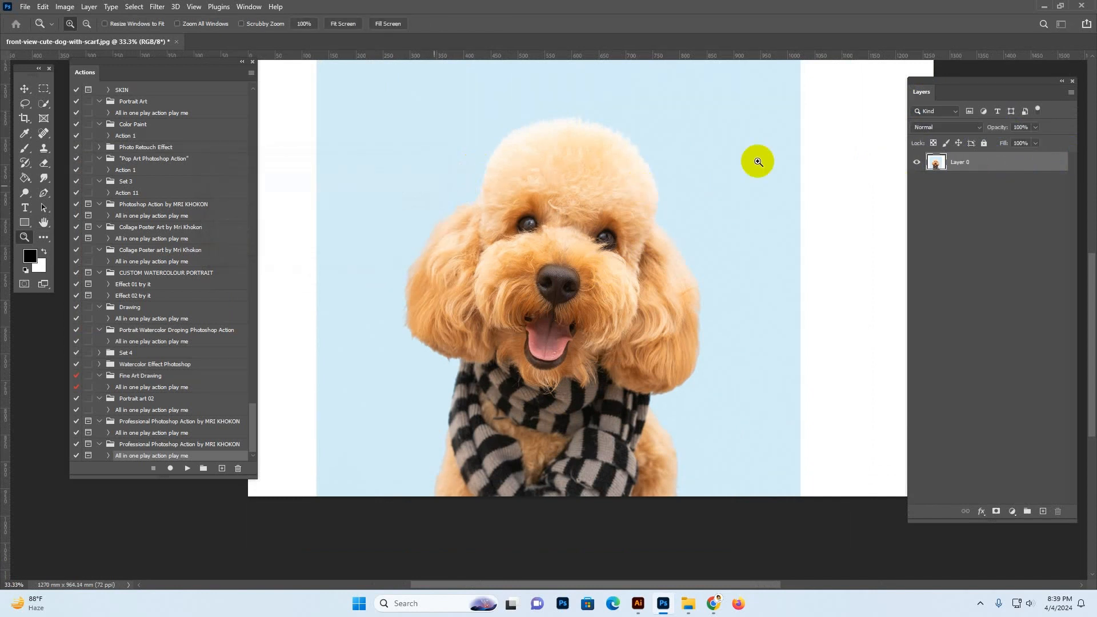
pyautogui.rightClick(989, 163)
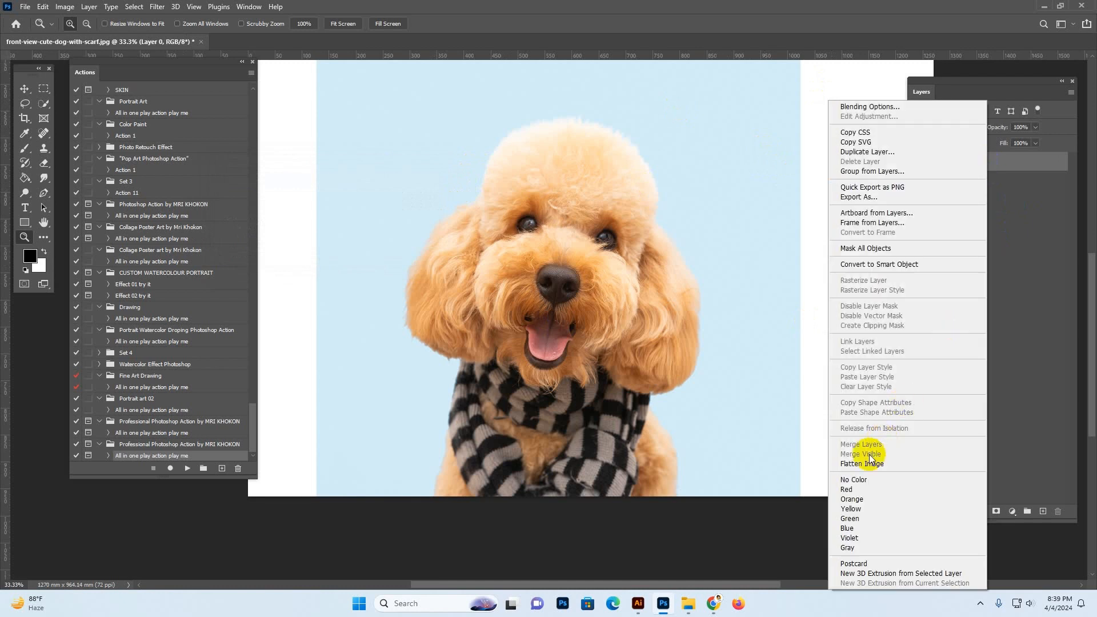
pyautogui.click(852, 463)
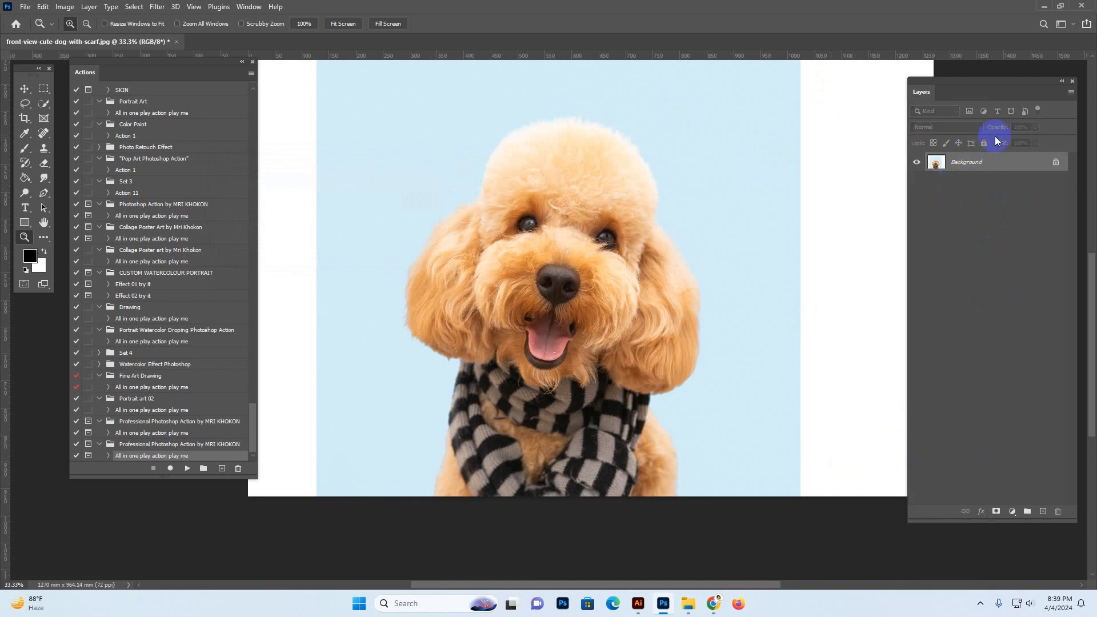
# - Set the layer thumbnail contents to Entire Document in the layer display options
pyautogui.click(1070, 93)
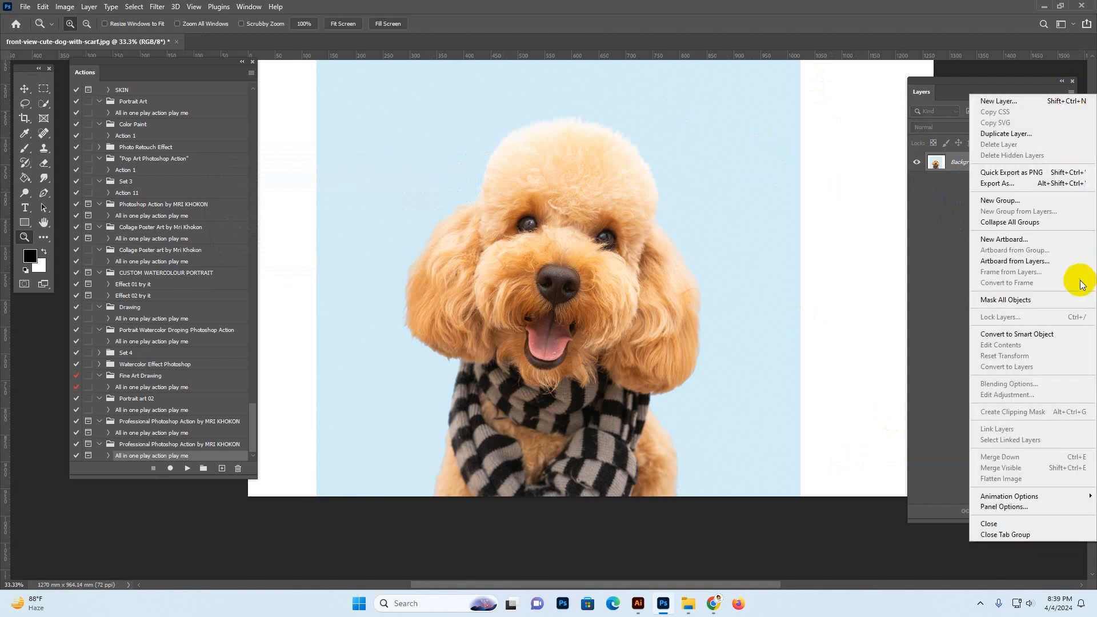
pyautogui.click(1004, 506)
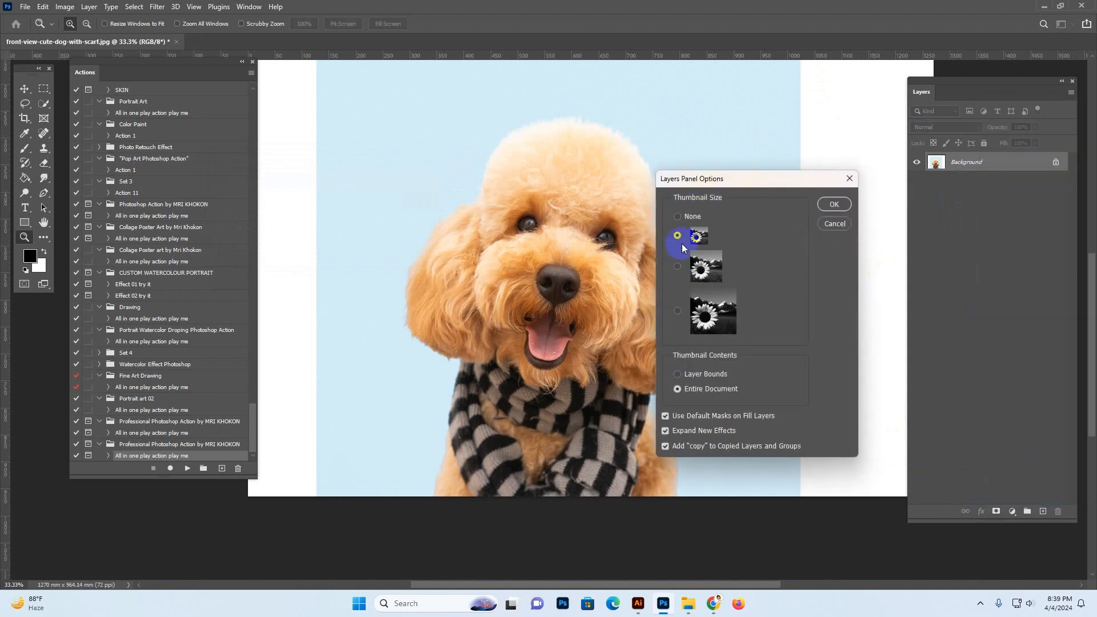
pyautogui.click(679, 391)
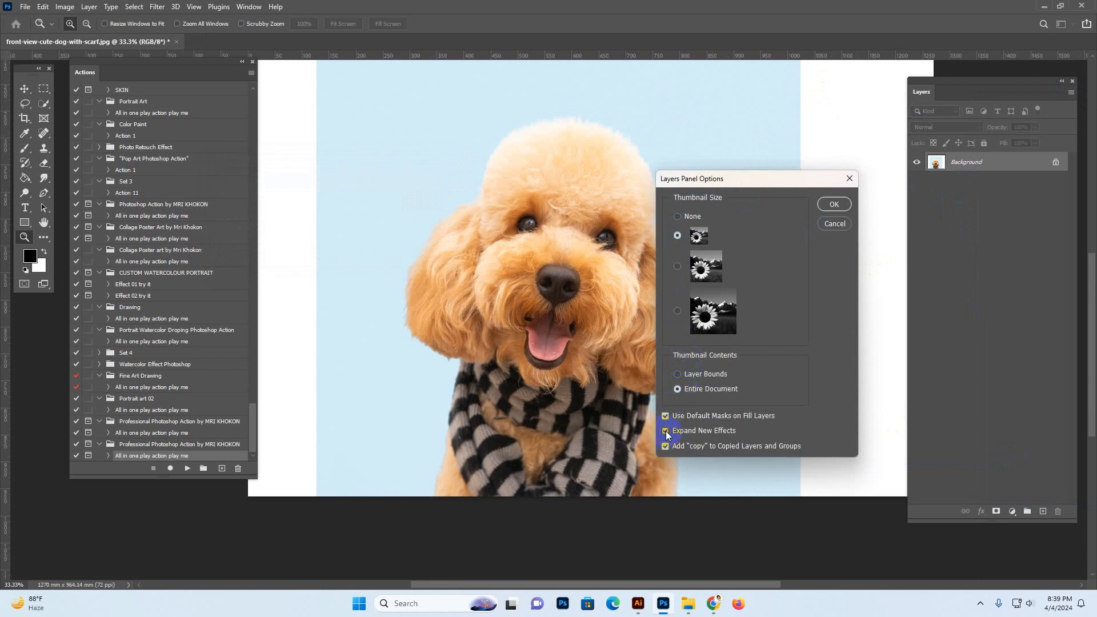
pyautogui.click(835, 204)
pyautogui.click(114, 93)
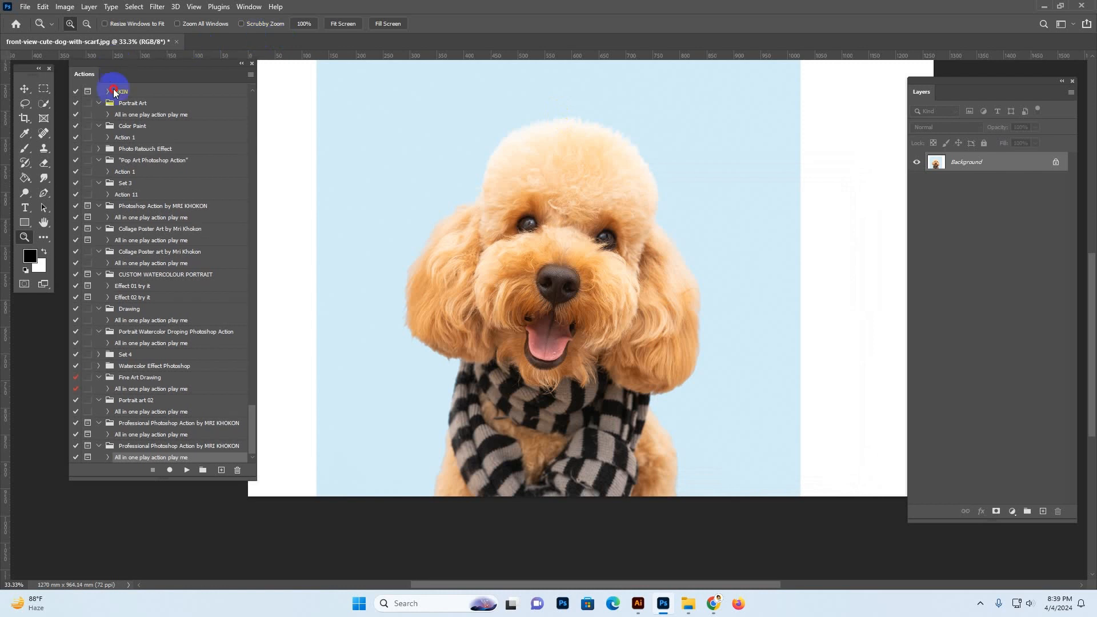
pyautogui.moveTo(114, 89); pyautogui.dragTo(112, 84)
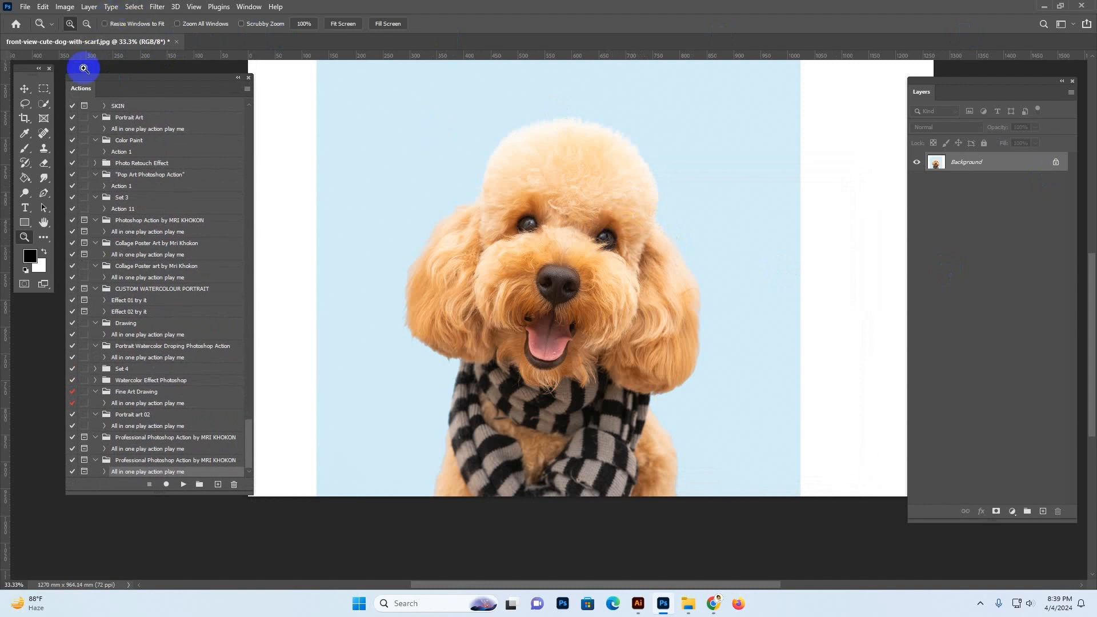
pyautogui.click(87, 75)
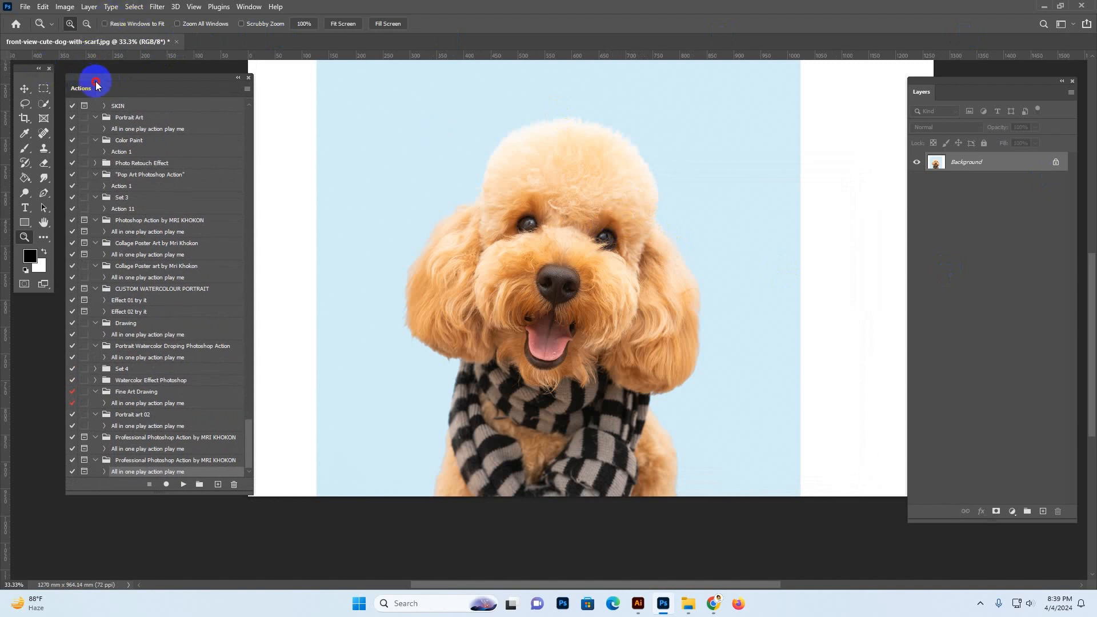
pyautogui.moveTo(96, 81); pyautogui.dragTo(96, 79)
pyautogui.moveTo(28, 66); pyautogui.dragTo(30, 74)
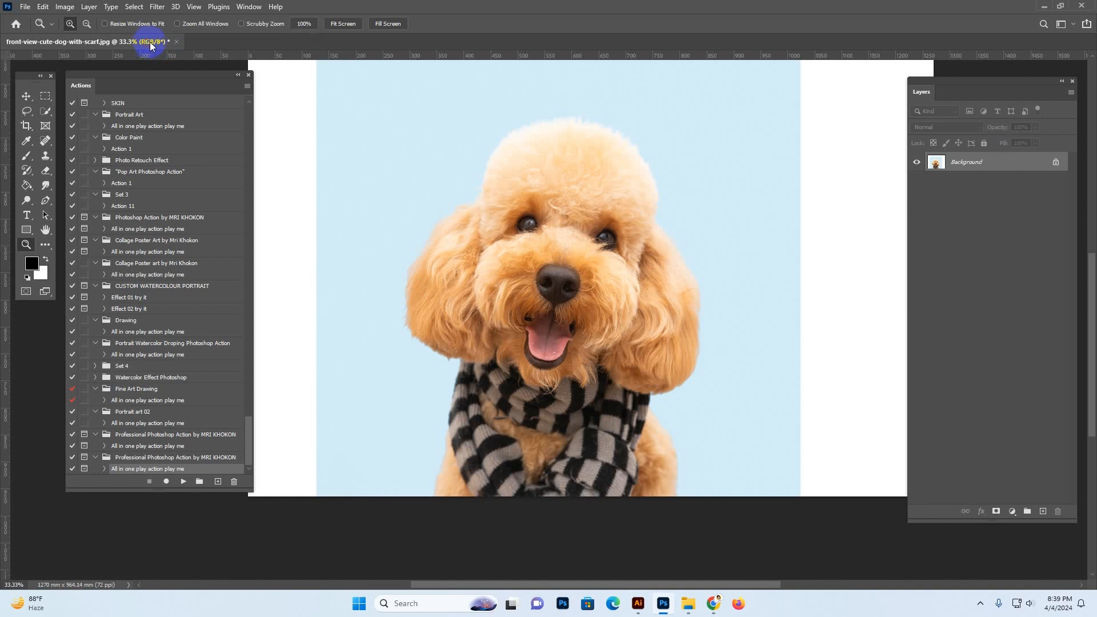
# - Set the image's color mode to RGB Color
pyautogui.click(64, 6)
pyautogui.moveTo(88, 20)
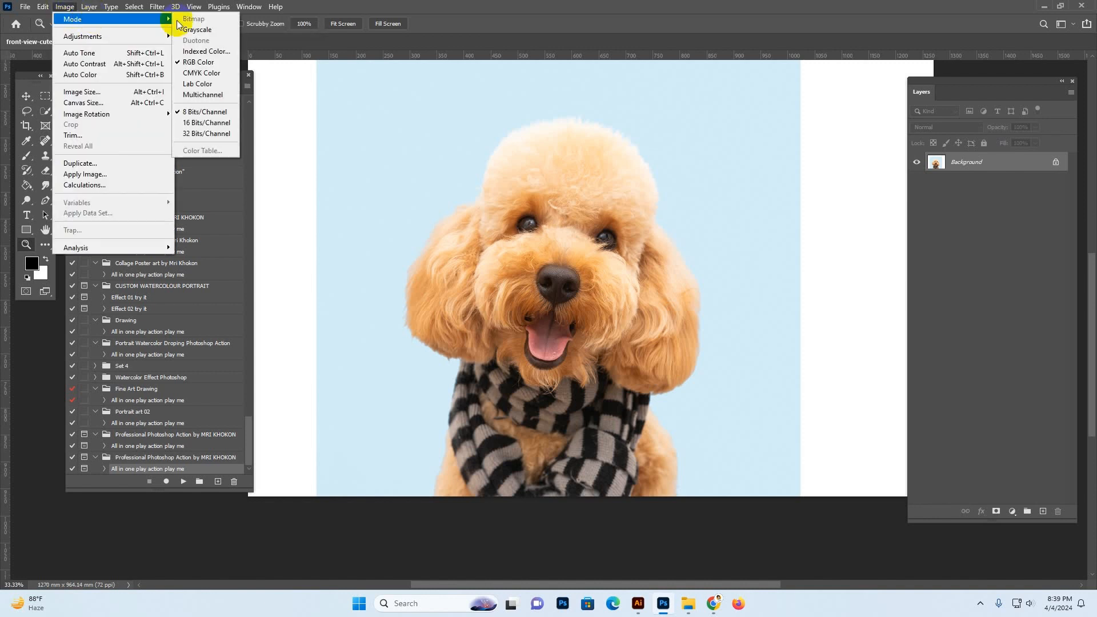
pyautogui.click(192, 63)
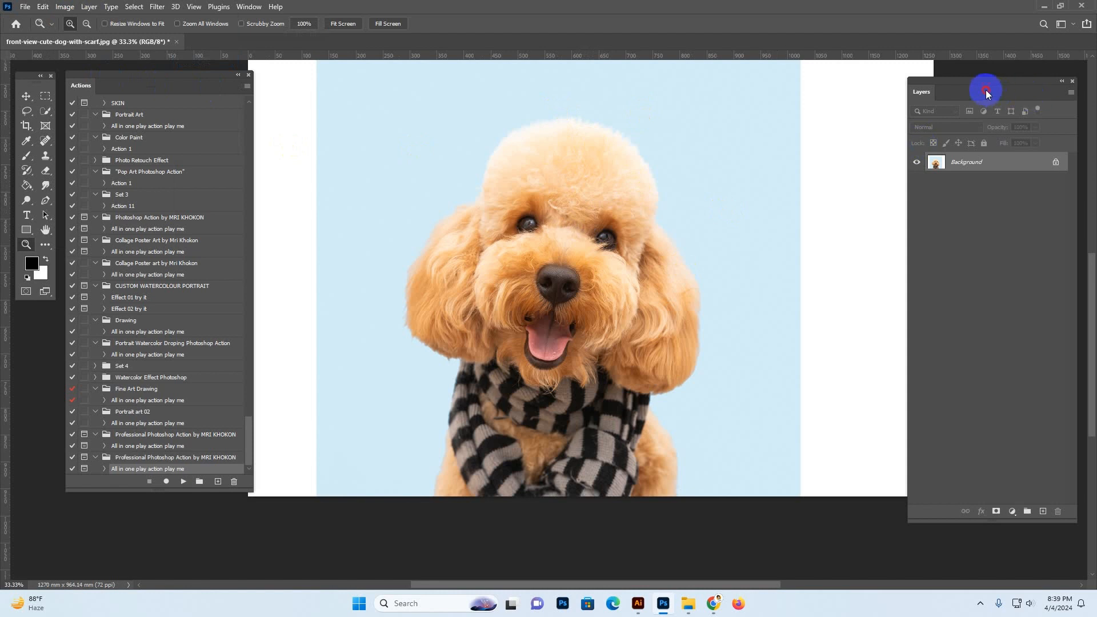
# - Activate the Quick Selection tool and select the dog automatically with Select Subject
pyautogui.moveTo(982, 91); pyautogui.dragTo(953, 81)
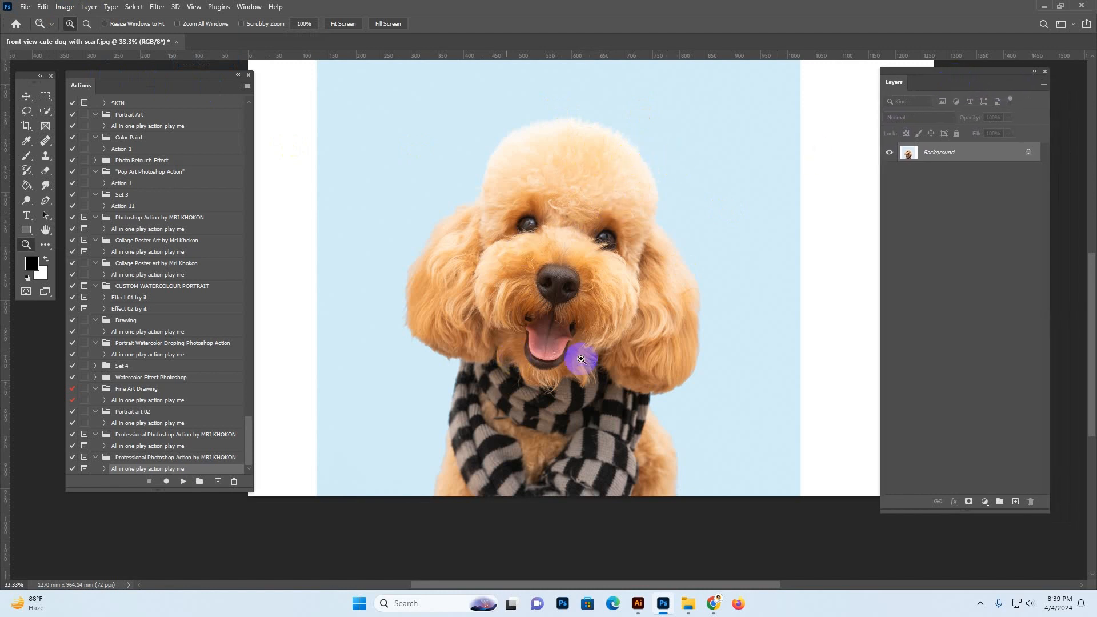
pyautogui.moveTo(50, 112); pyautogui.dragTo(81, 122)
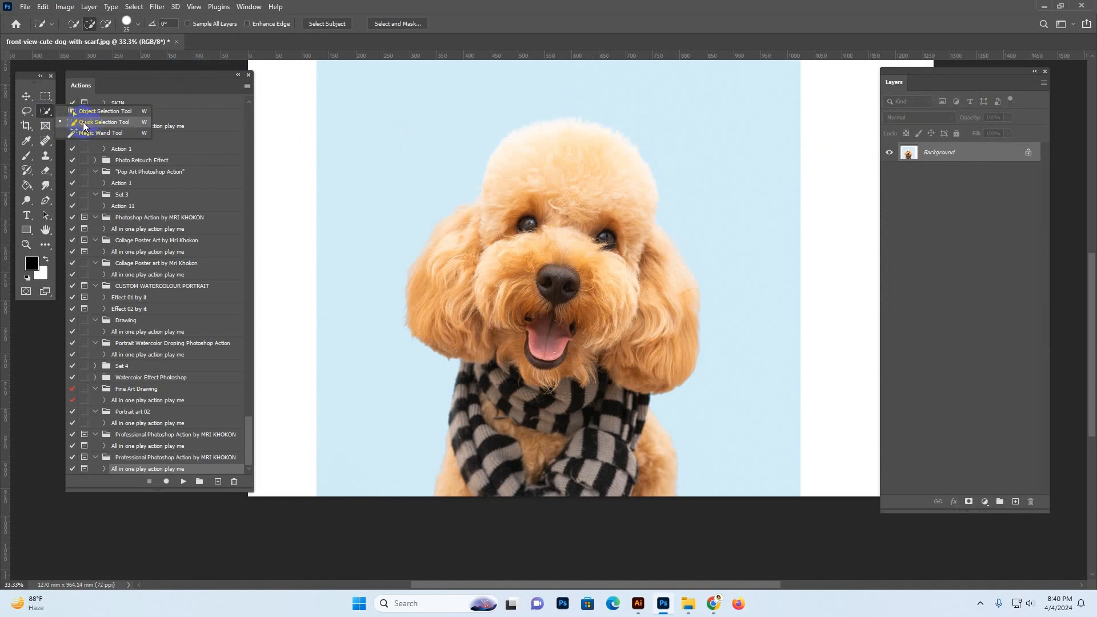
pyautogui.click(83, 125)
pyautogui.moveTo(89, 84); pyautogui.dragTo(95, 85)
pyautogui.rightClick(50, 112)
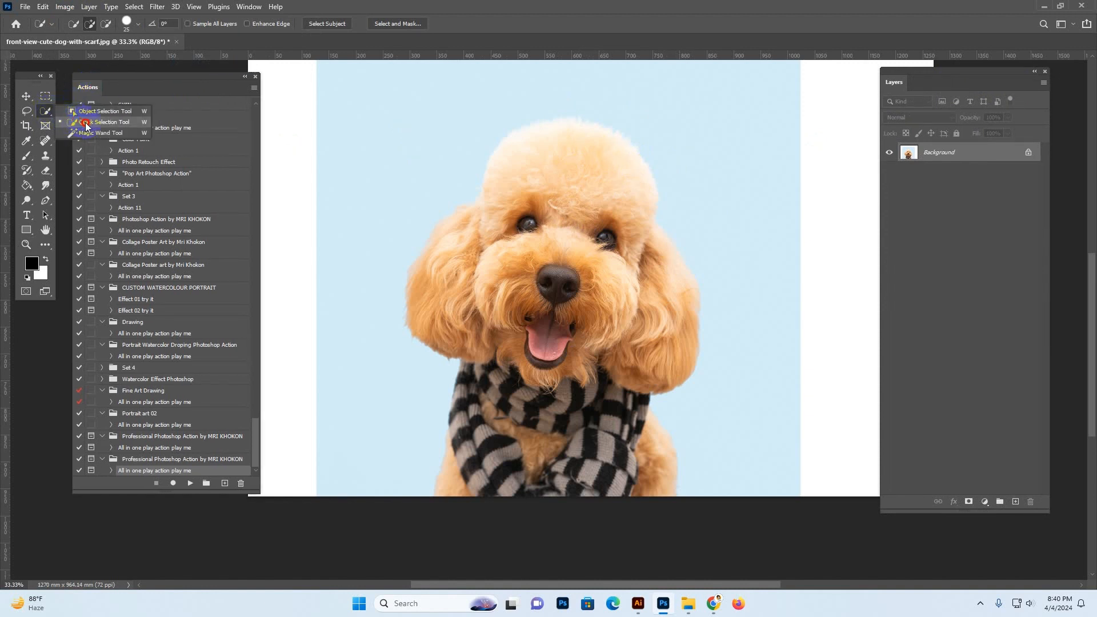
pyautogui.click(84, 123)
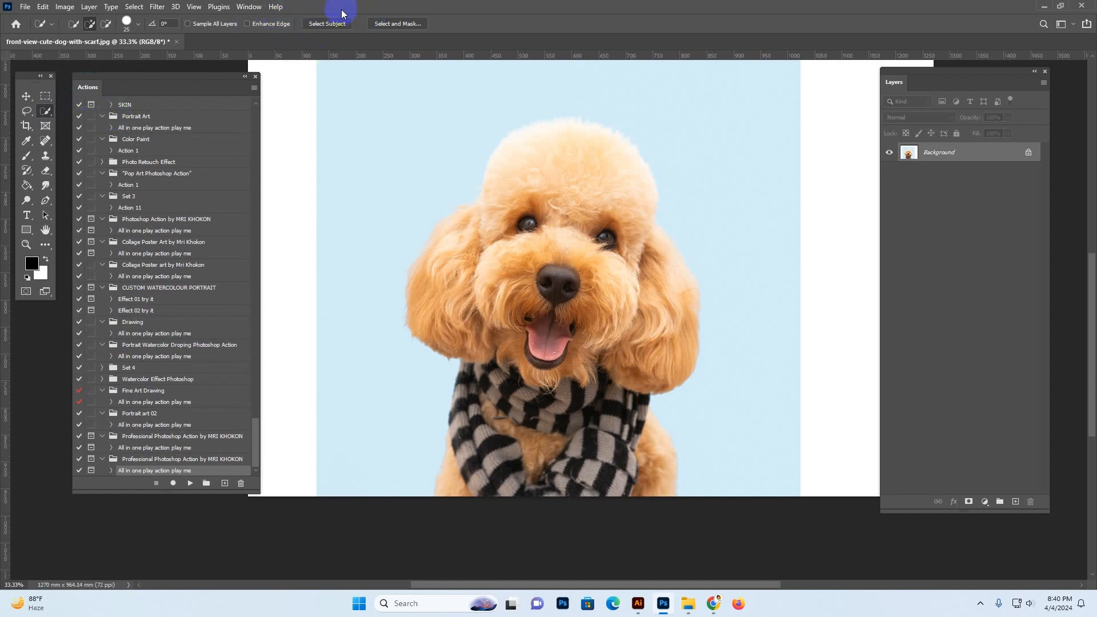
pyautogui.click(327, 24)
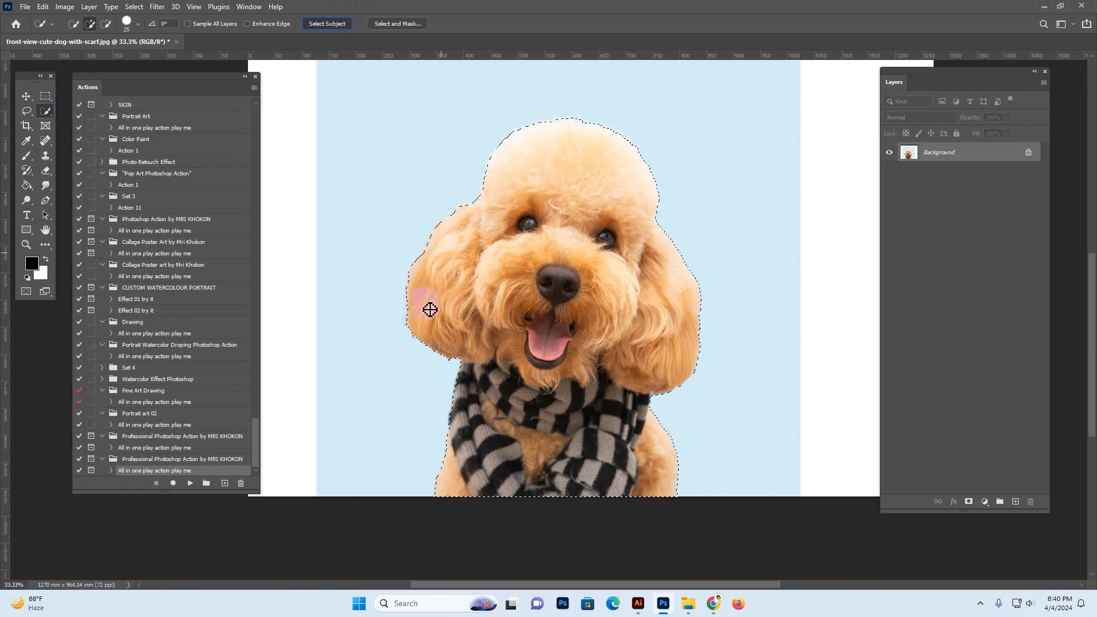
# - Create a new layer above the Background and name it "brush"
pyautogui.click(1017, 503)
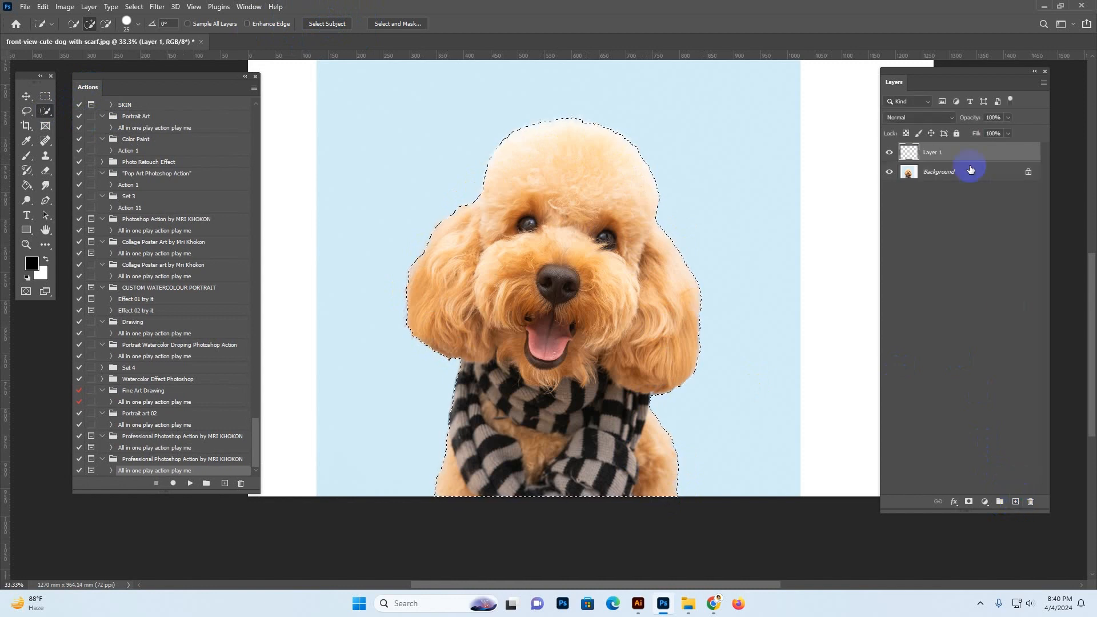
pyautogui.doubleClick(937, 153)
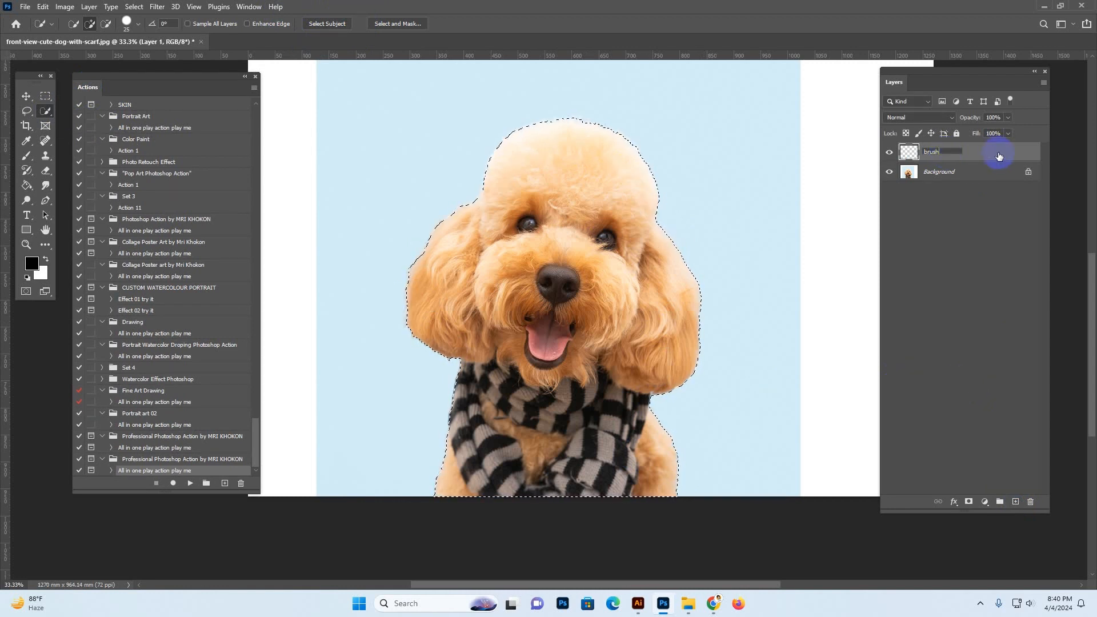
pyautogui.click(994, 155)
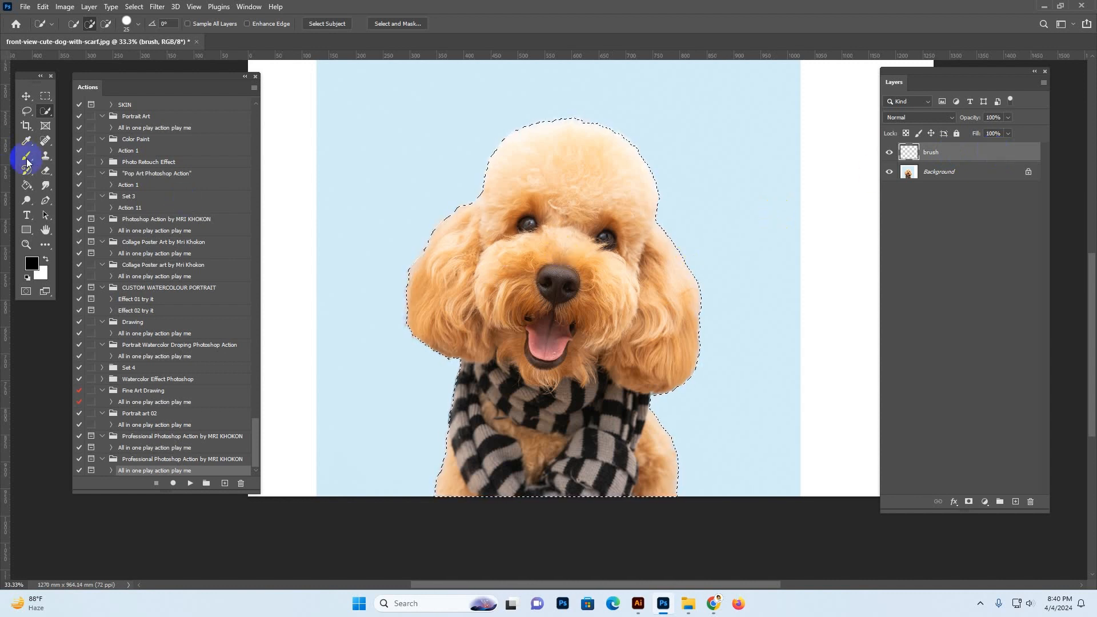
# - Fill the dog selection on the "brush" layer with bright pink #ff0096 using the Paint Bucket tool
pyautogui.moveTo(34, 191); pyautogui.dragTo(59, 203)
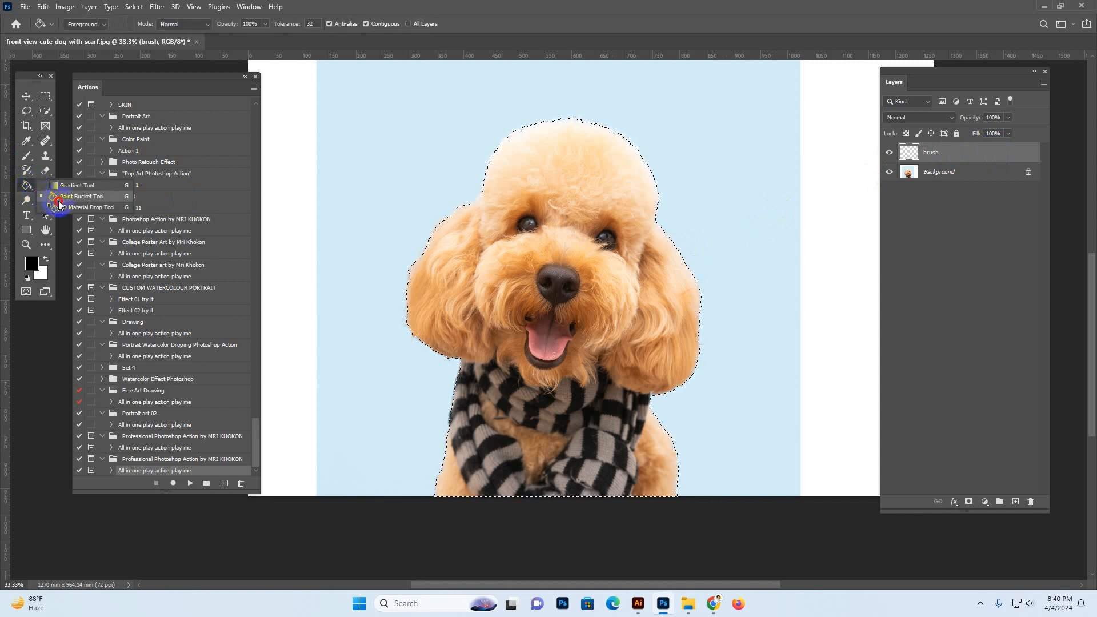
pyautogui.click(68, 201)
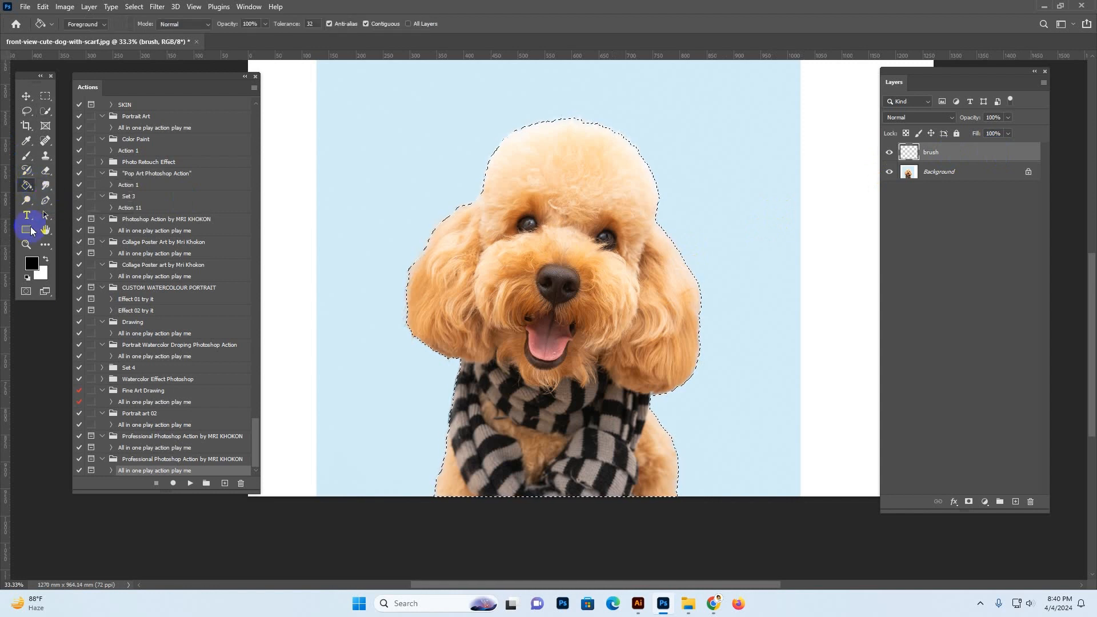
pyautogui.click(31, 264)
pyautogui.moveTo(832, 342); pyautogui.dragTo(929, 307)
pyautogui.click(926, 302)
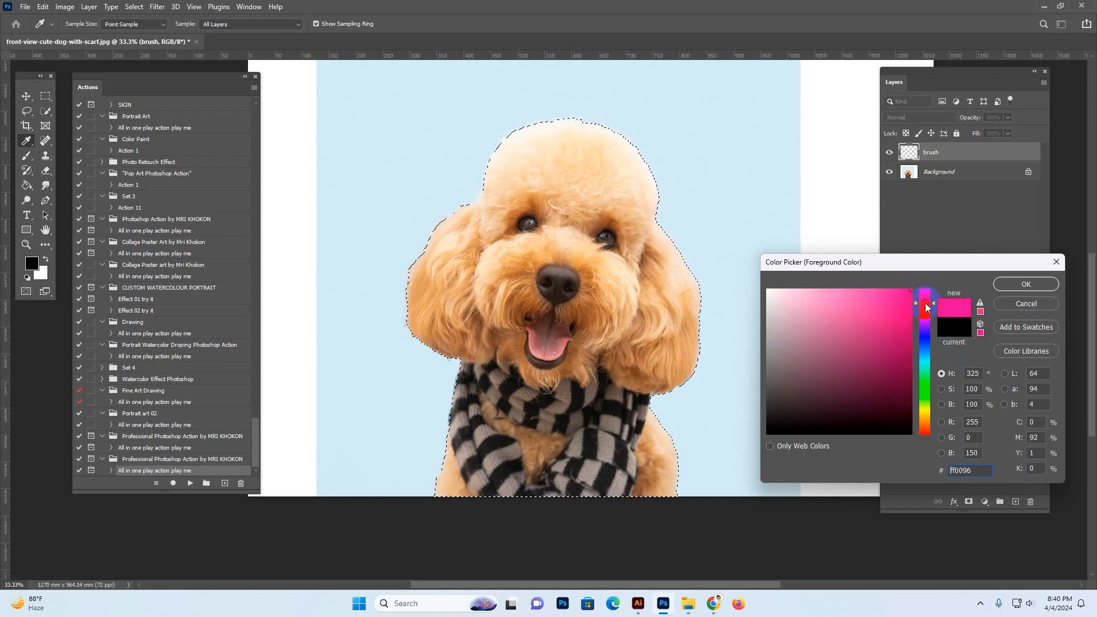
pyautogui.click(1043, 286)
pyautogui.click(584, 260)
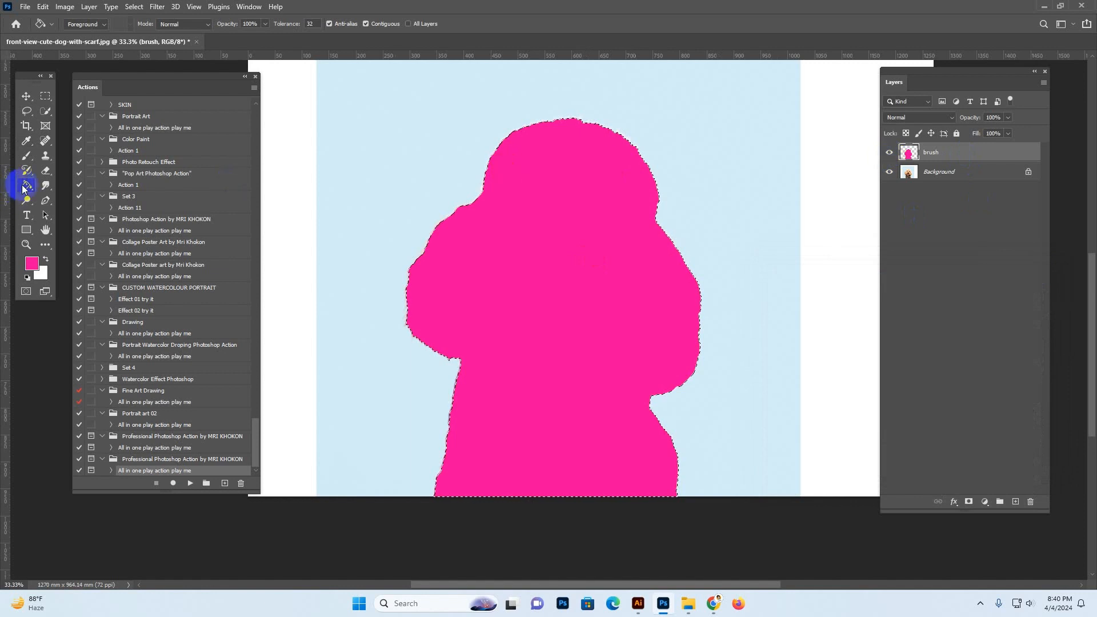
pyautogui.click(26, 156)
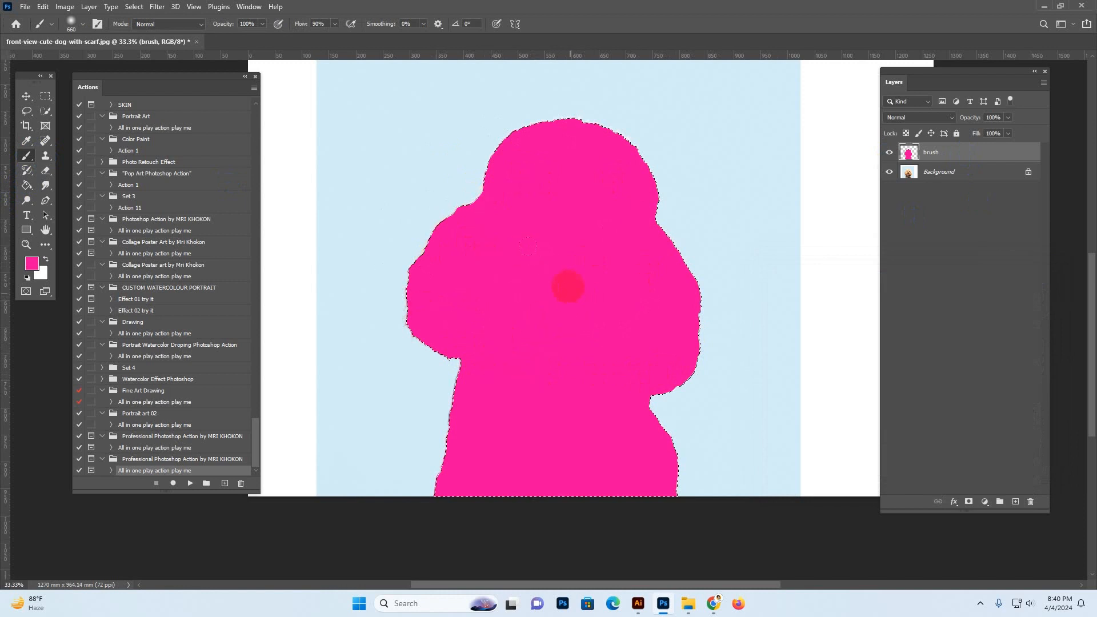
pyautogui.click(25, 185)
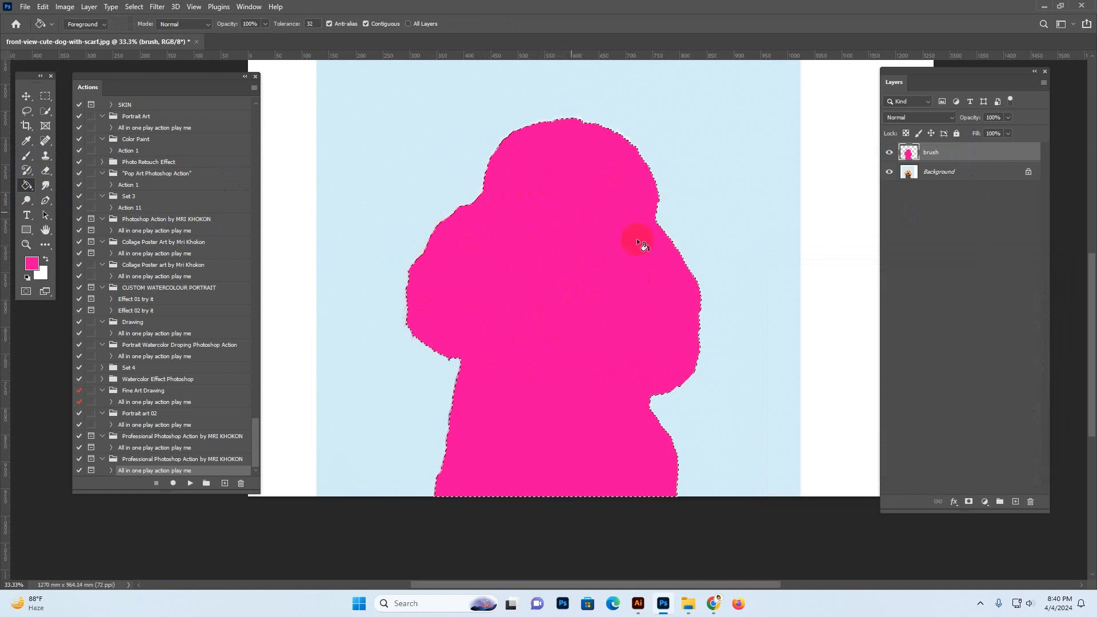
pyautogui.click(26, 96)
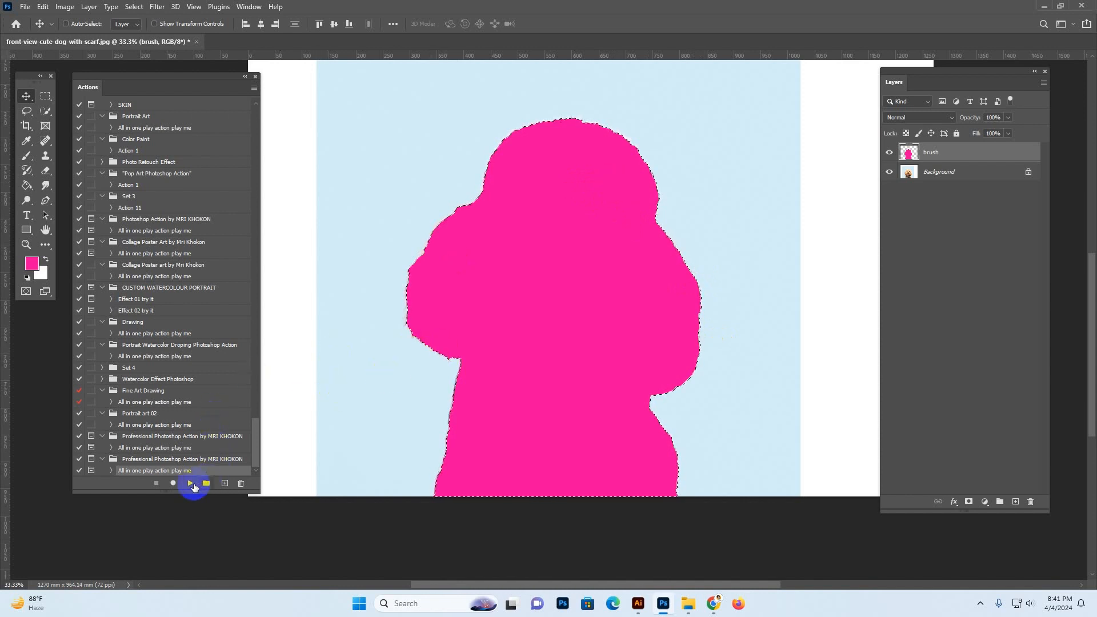
# - Deselect the dog selection and run "All in one play action play me" from the last Professional Photoshop Action set
pyautogui.click(26, 245)
pyautogui.click(613, 149)
pyautogui.click(26, 97)
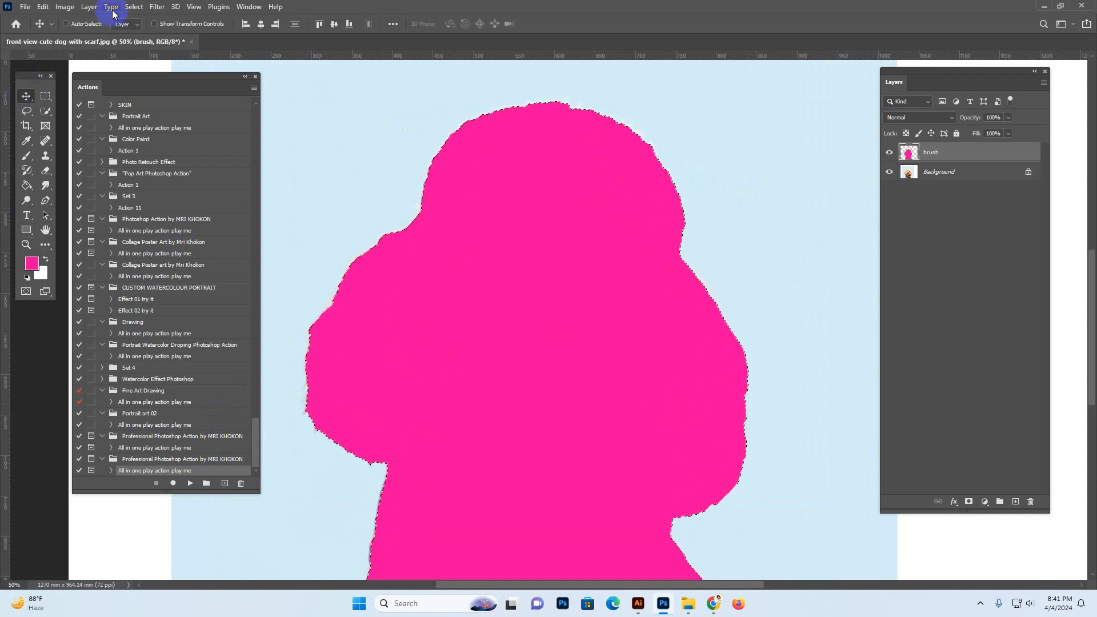
pyautogui.click(133, 7)
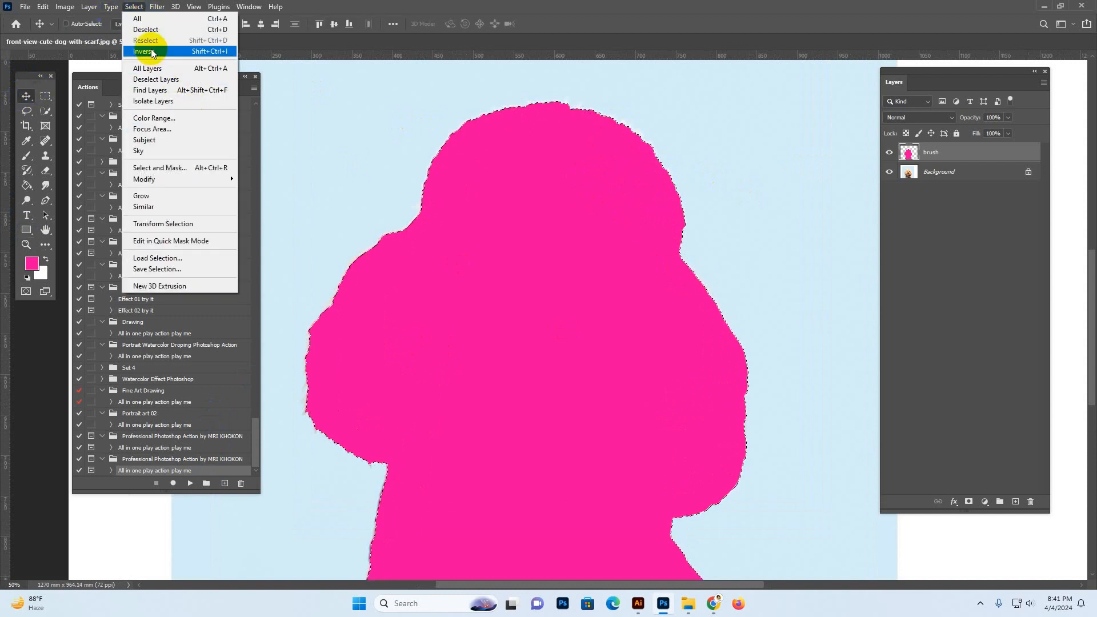
pyautogui.click(146, 29)
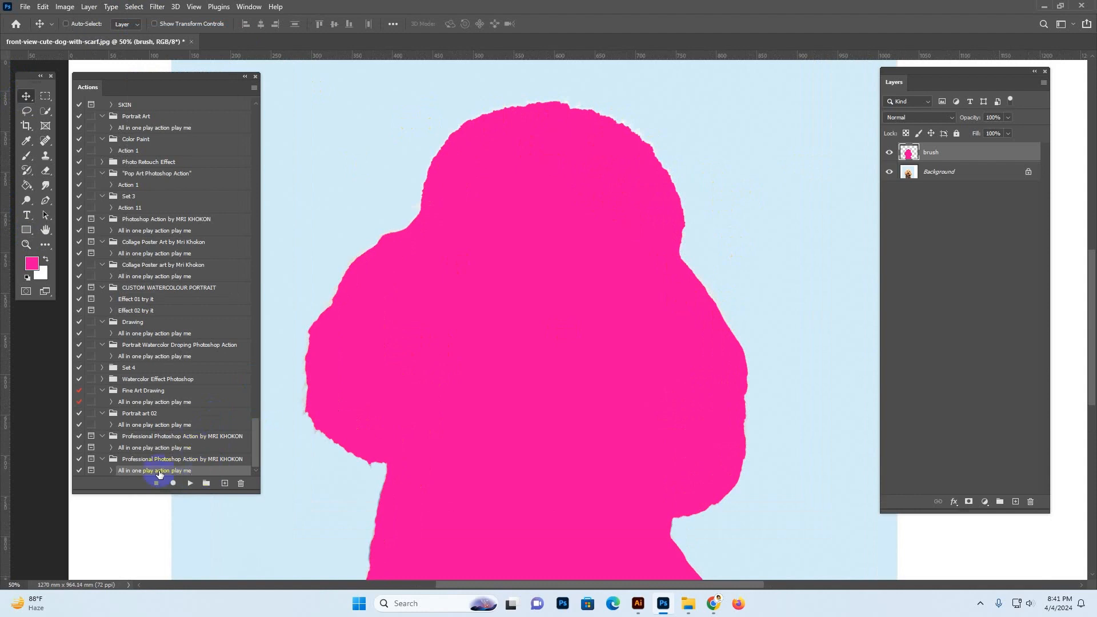
pyautogui.click(190, 485)
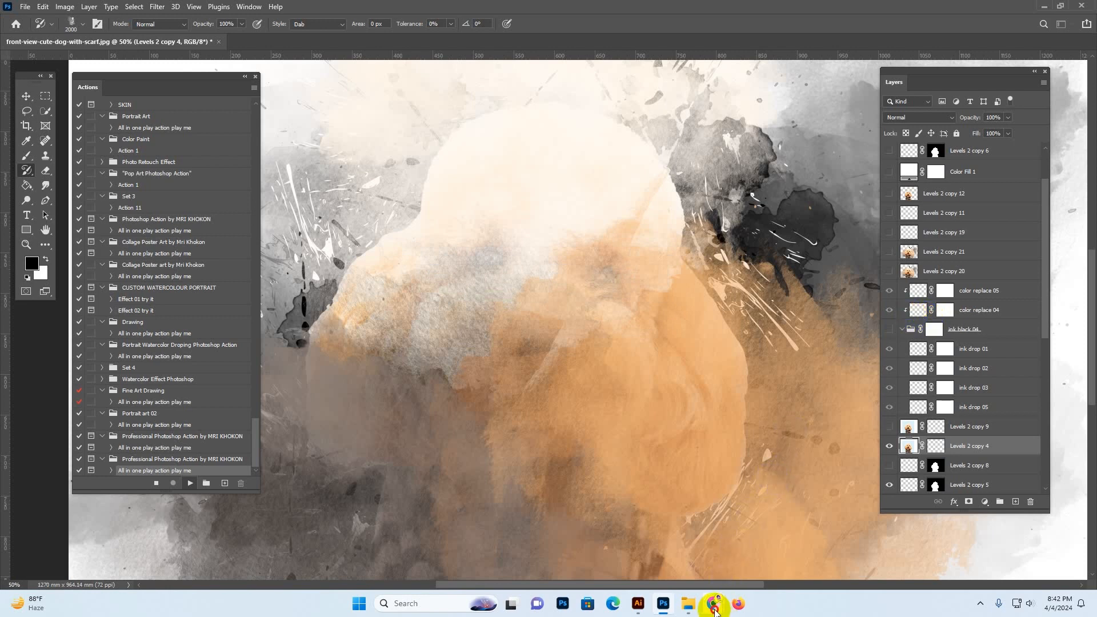
# - Switch to Chrome and look through the MRI Studio shop on Creative Market
pyautogui.moveTo(714, 612)
pyautogui.click(667, 552)
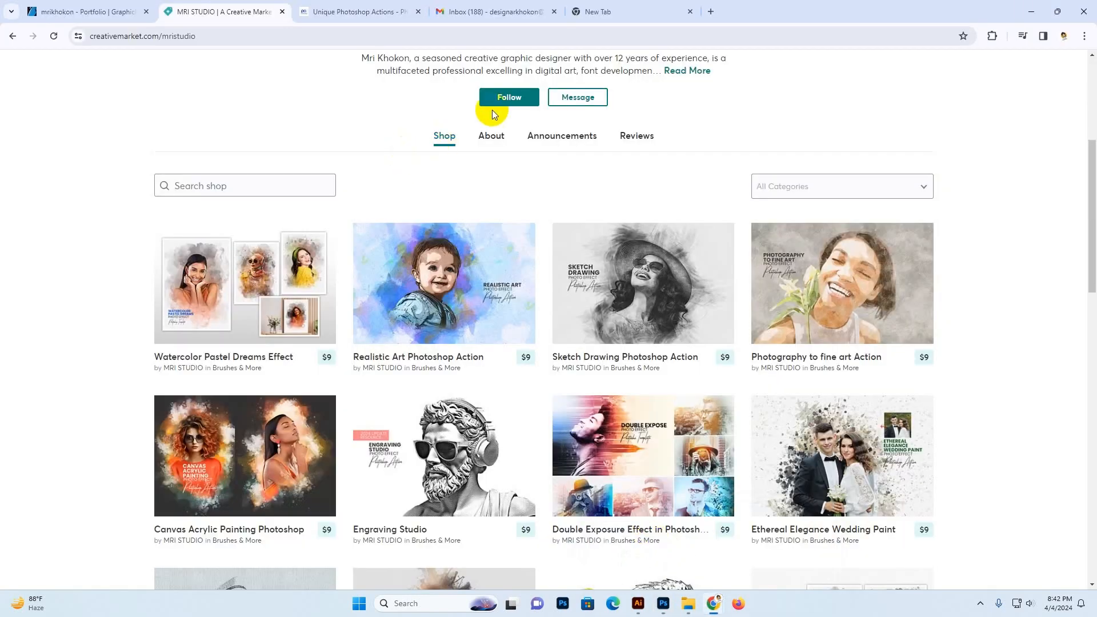
pyautogui.scroll(4, 289, 162)
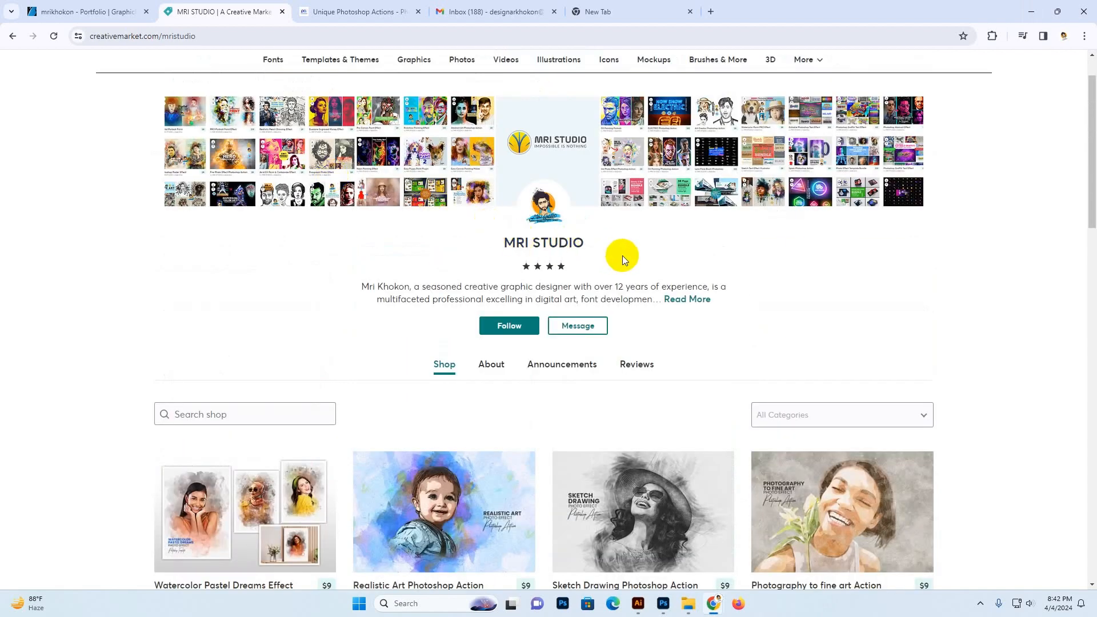
pyautogui.moveTo(622, 256); pyautogui.dragTo(440, 244)
pyautogui.scroll(-5, 343, 276)
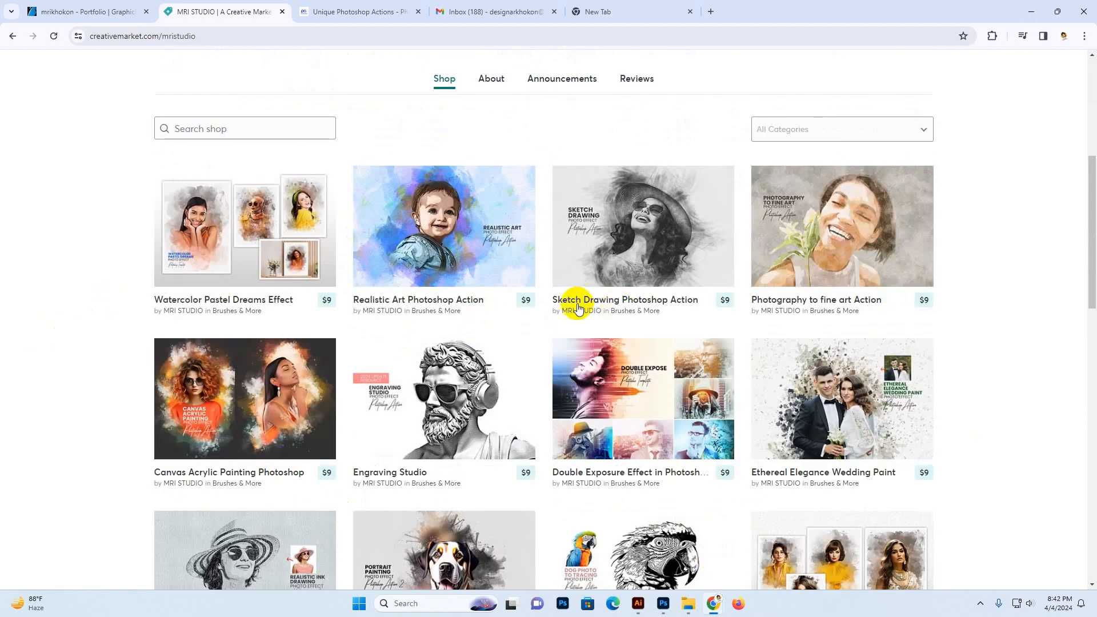
# - Look through the photoshopaction.net home page, from its free file categories down to the Free Items section
pyautogui.click(327, 18)
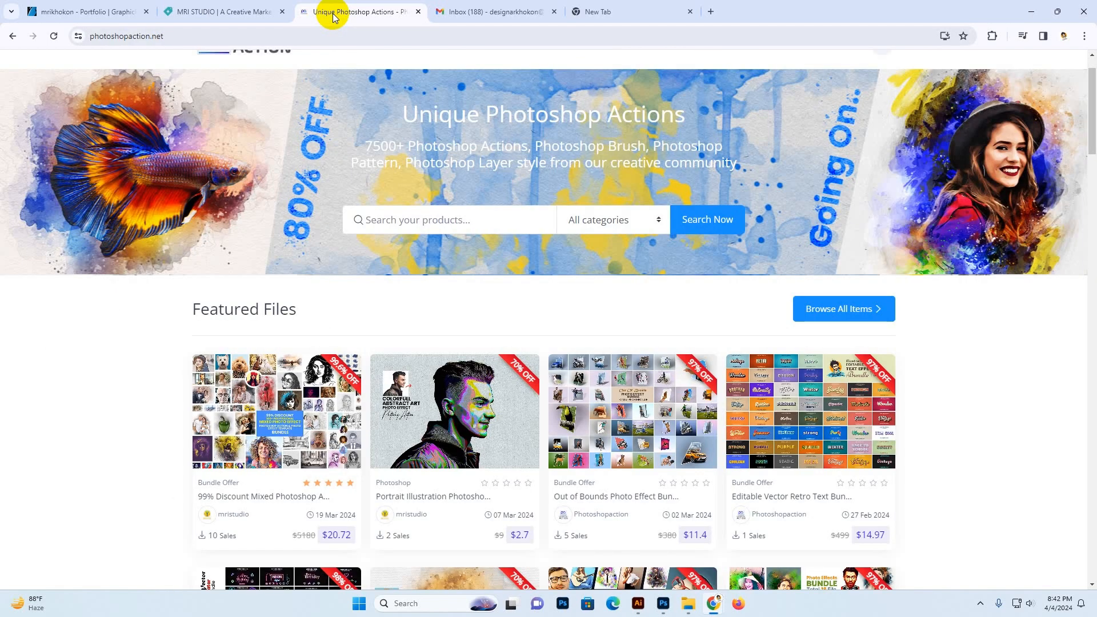
pyautogui.scroll(1, 284, 245)
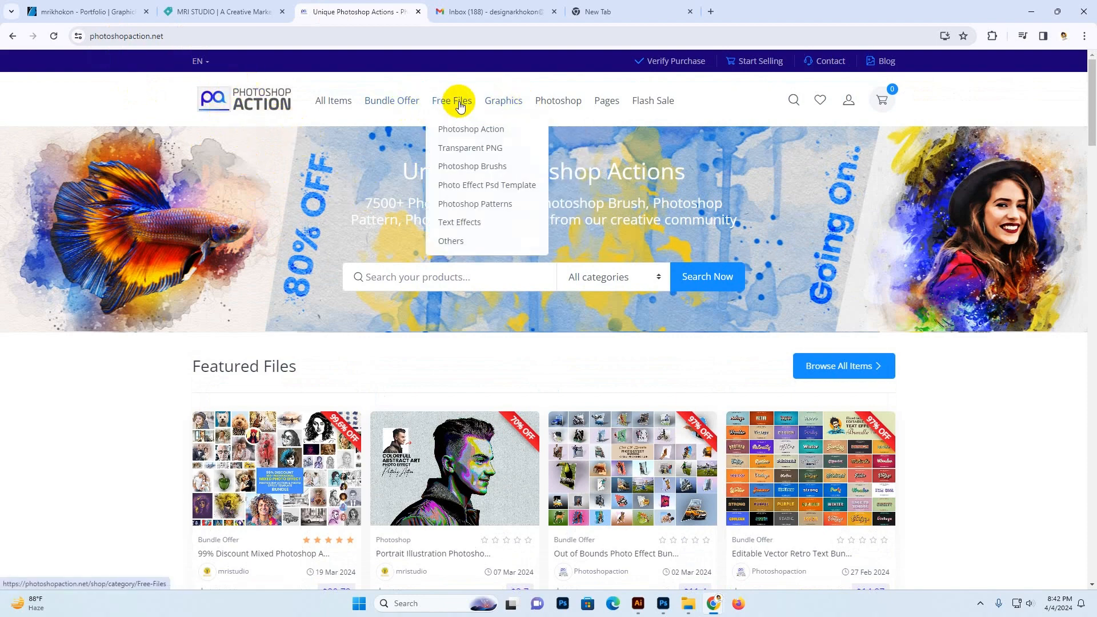
pyautogui.scroll(-10, 145, 347)
pyautogui.scroll(-5, 145, 348)
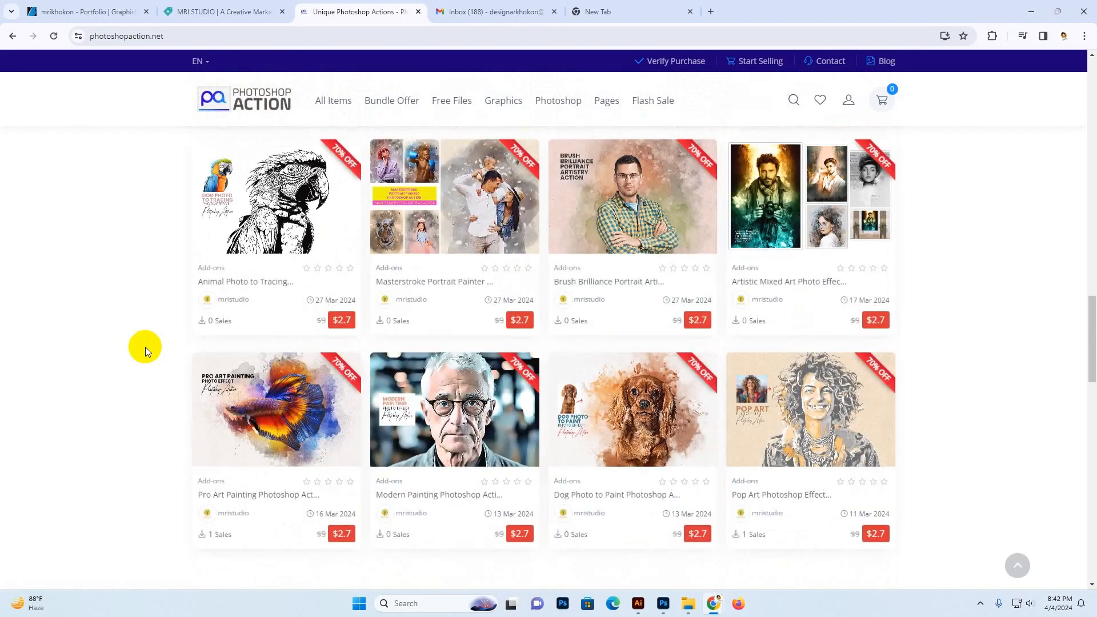
pyautogui.scroll(4, 156, 343)
pyautogui.scroll(-7, 119, 367)
pyautogui.scroll(-7, 163, 378)
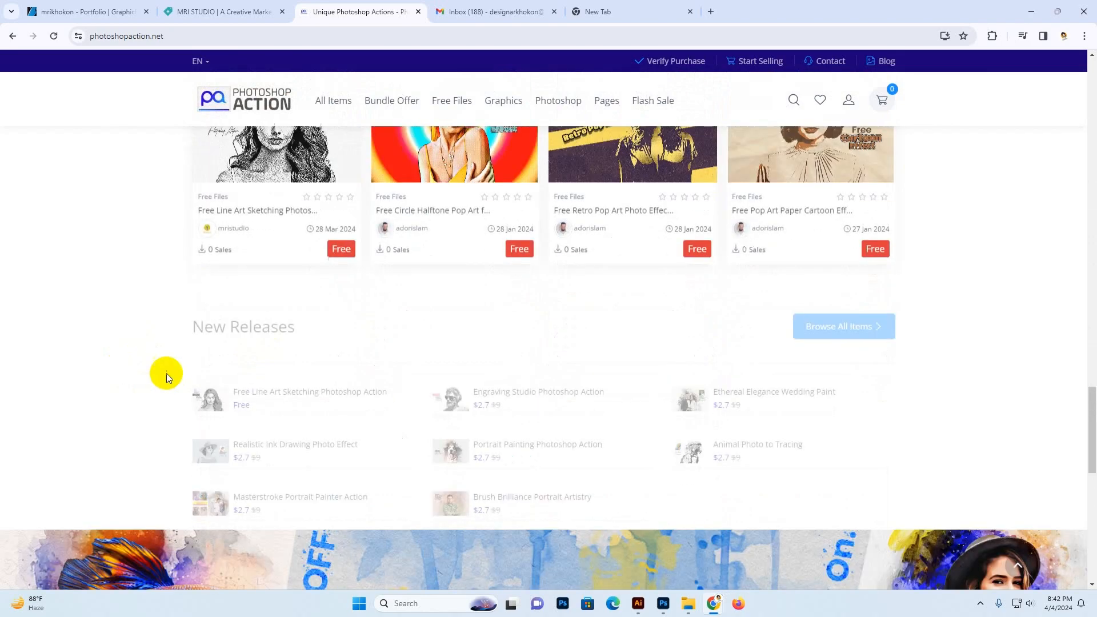
pyautogui.scroll(3, 206, 343)
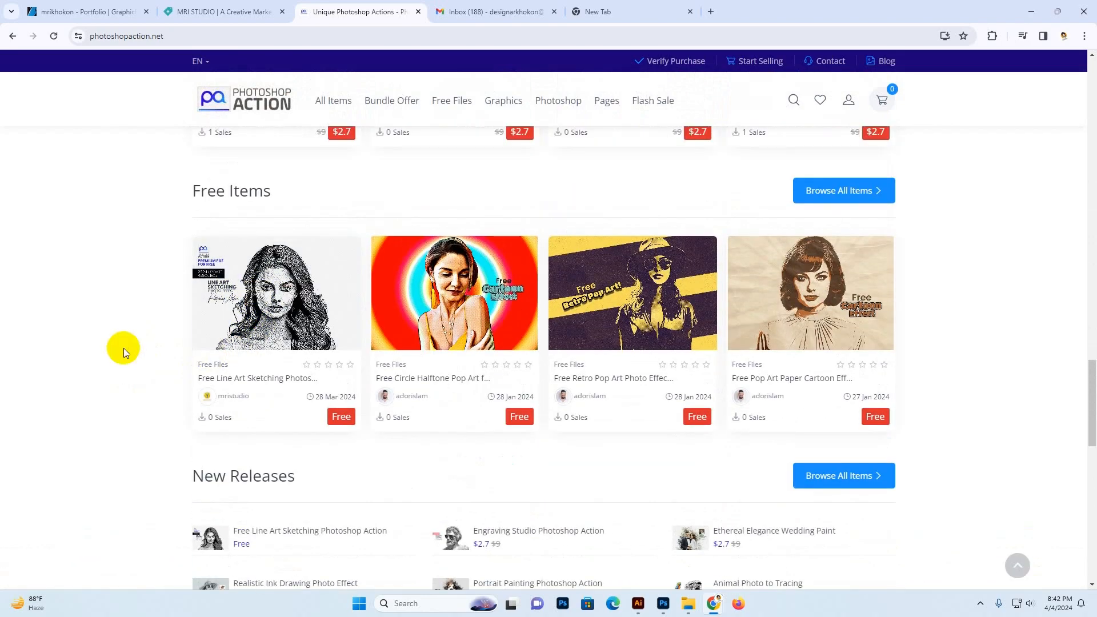
# - Open the Free Line Art Sketching Photoshop Action item in a new browser tab and view it
pyautogui.rightClick(284, 313)
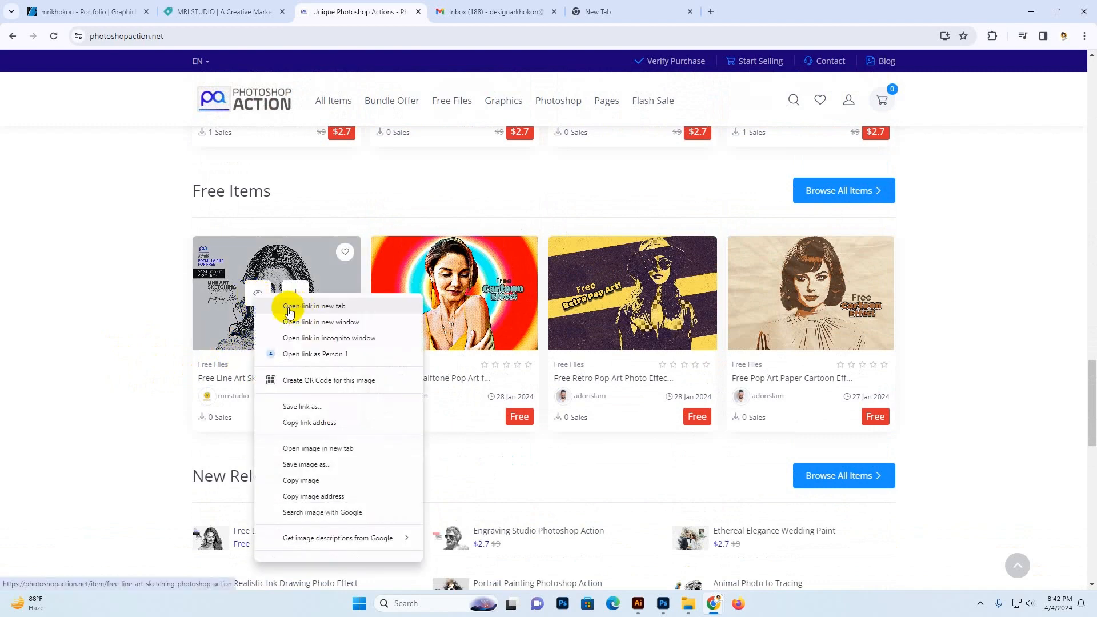
pyautogui.click(320, 303)
pyautogui.click(489, 11)
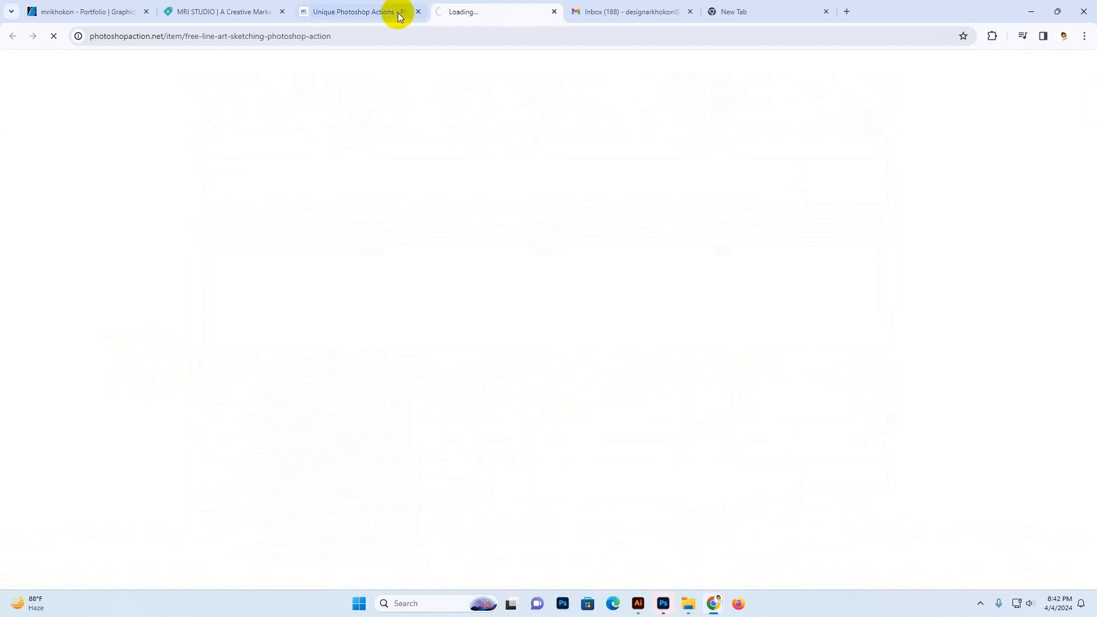
# - Return to the photoshopaction.net home page and examine its featured files, bundle offers and popular items
pyautogui.click(376, 13)
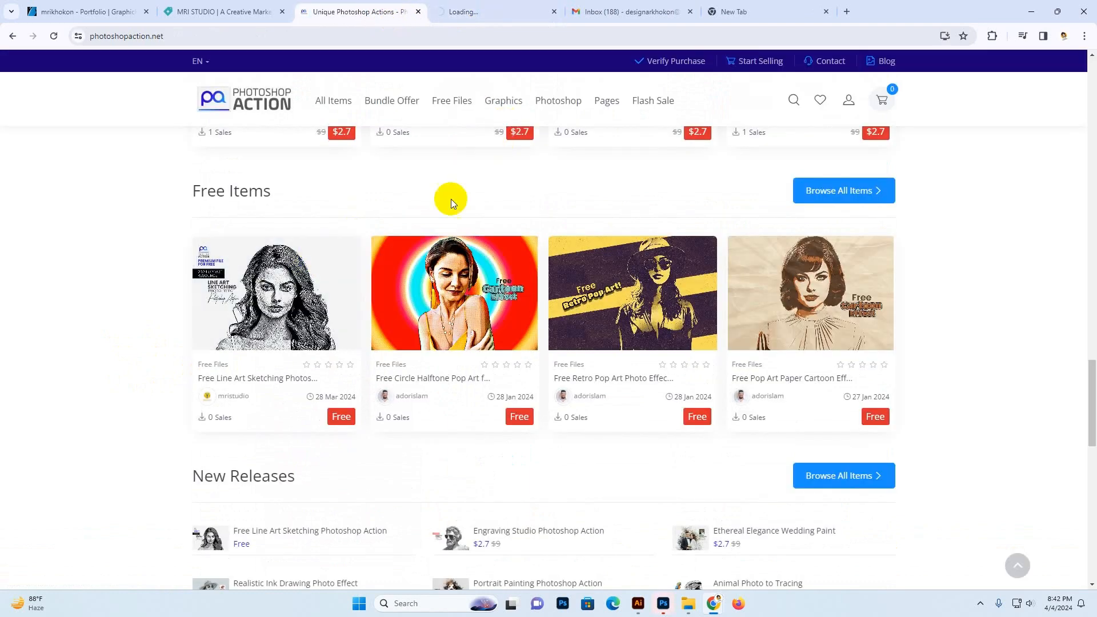
pyautogui.scroll(7, 440, 200)
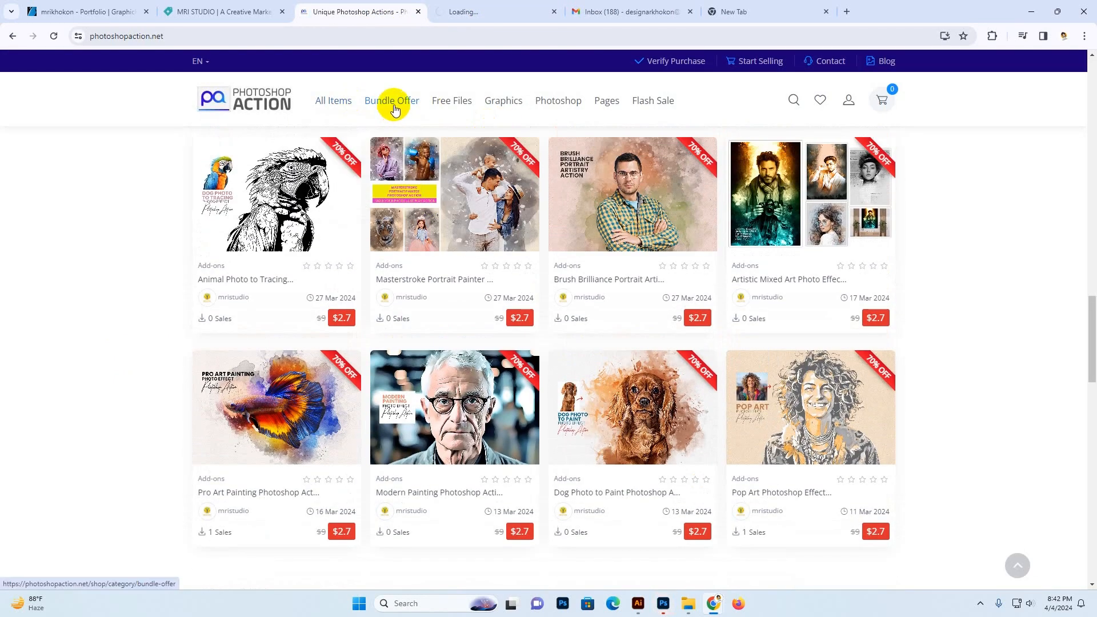
pyautogui.scroll(15, 393, 137)
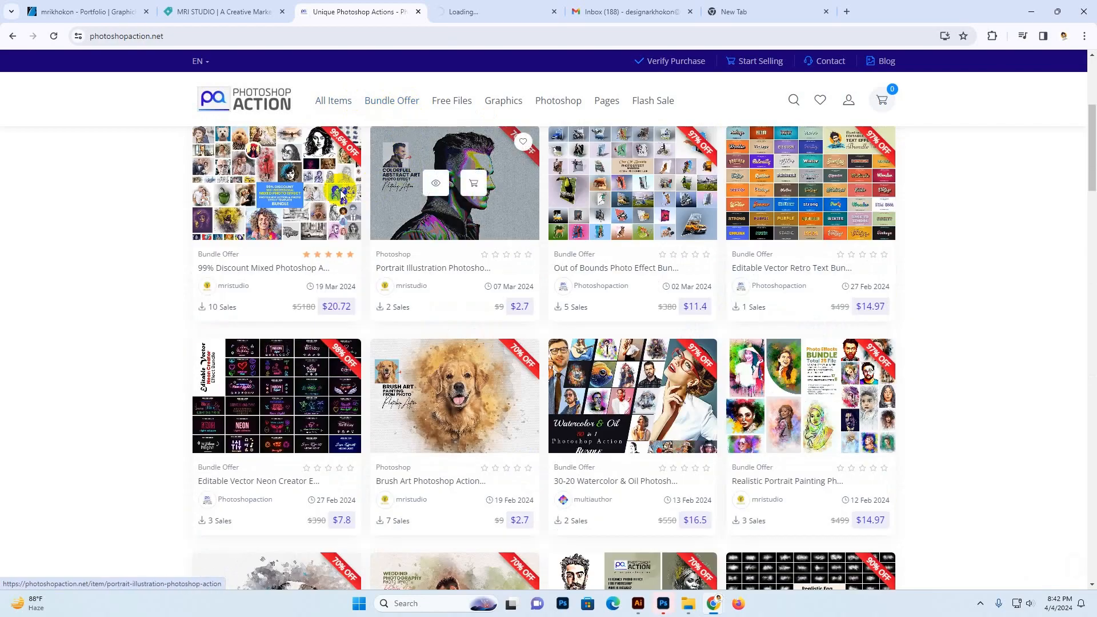
pyautogui.scroll(4, 341, 195)
pyautogui.scroll(-3, 303, 221)
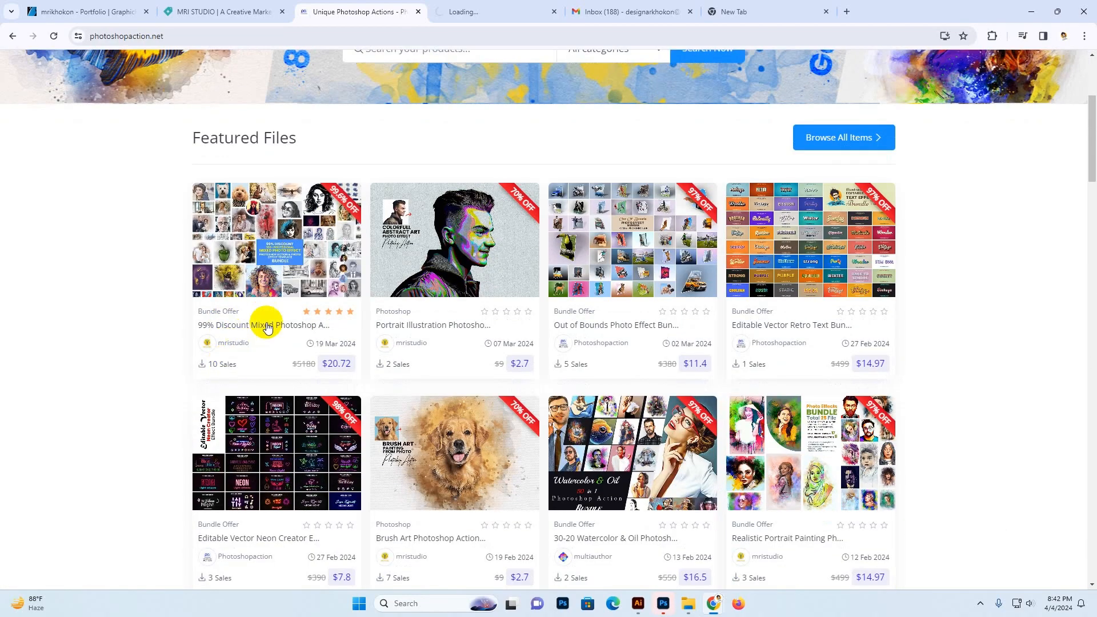
pyautogui.moveTo(263, 240)
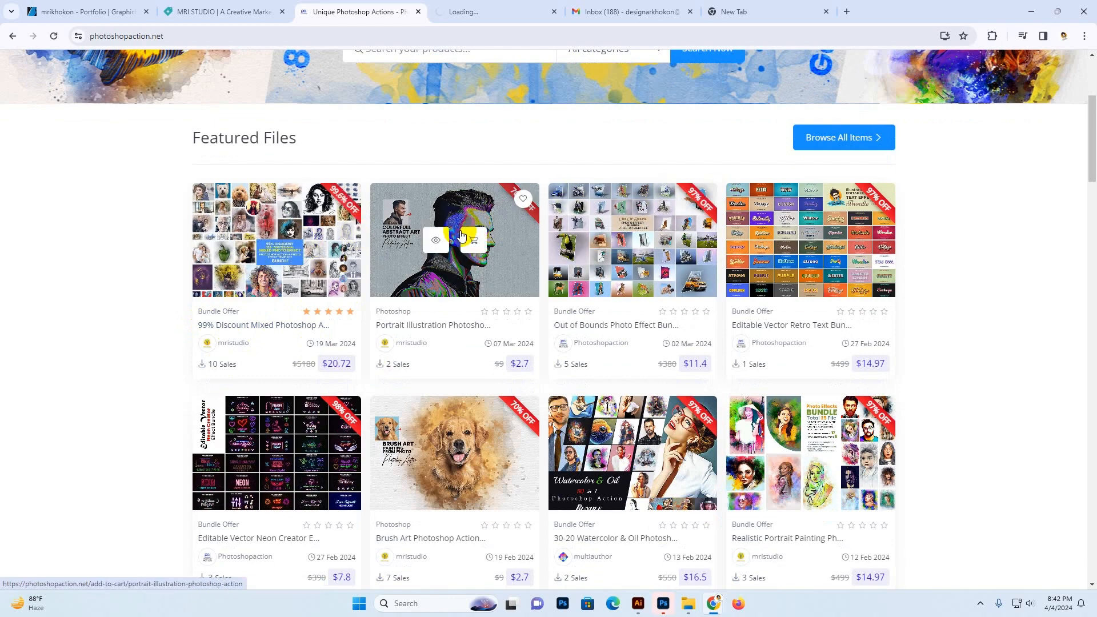
pyautogui.scroll(4, 461, 234)
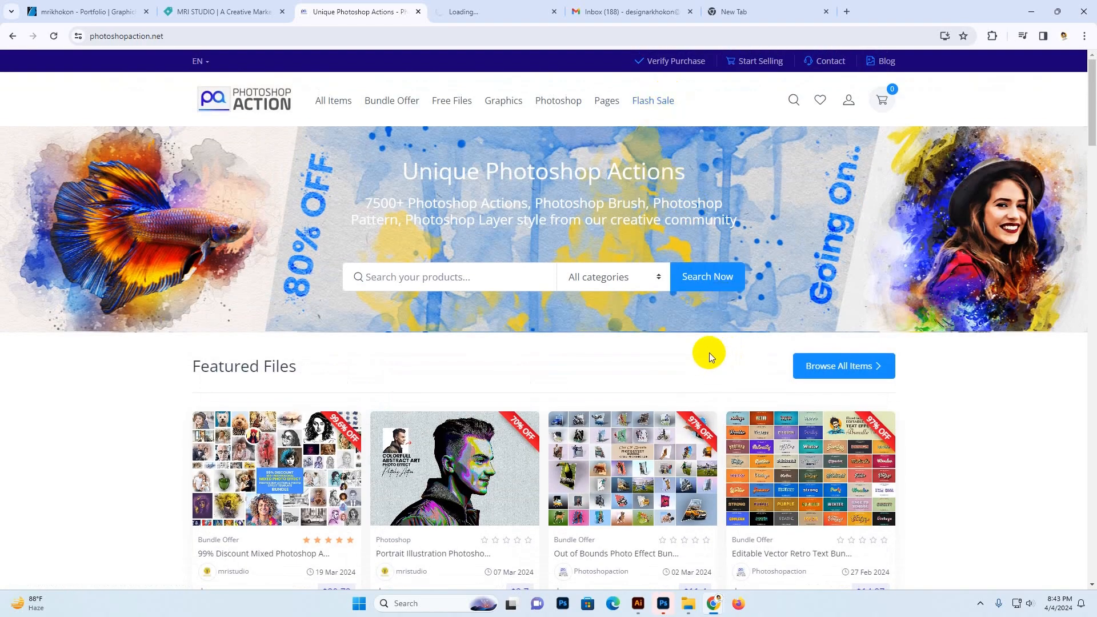
pyautogui.scroll(-5, 800, 372)
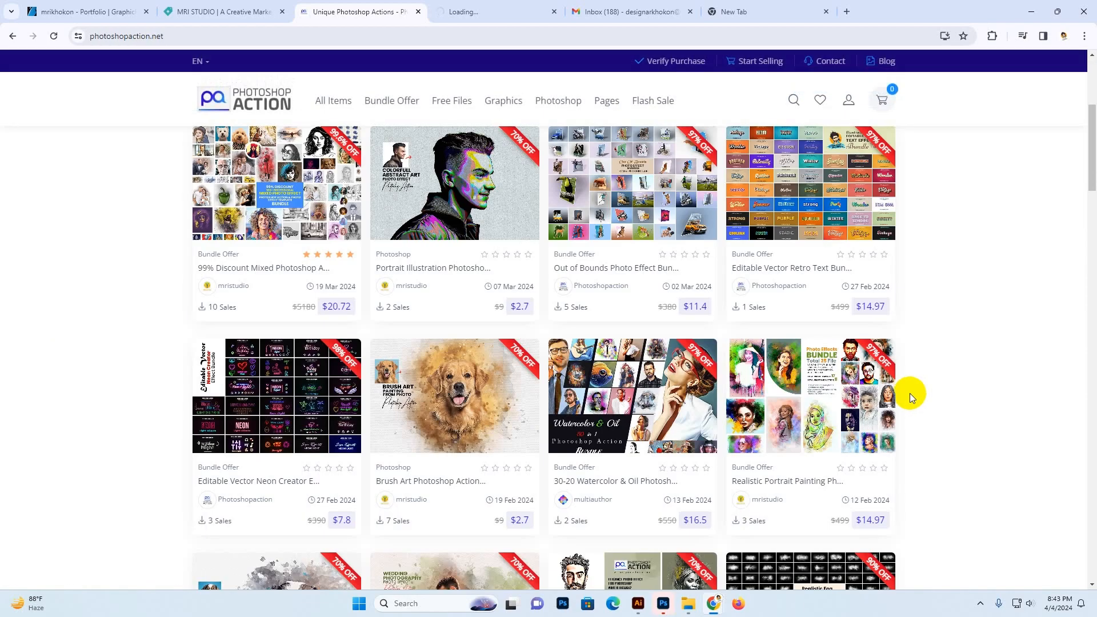
pyautogui.scroll(-10, 901, 424)
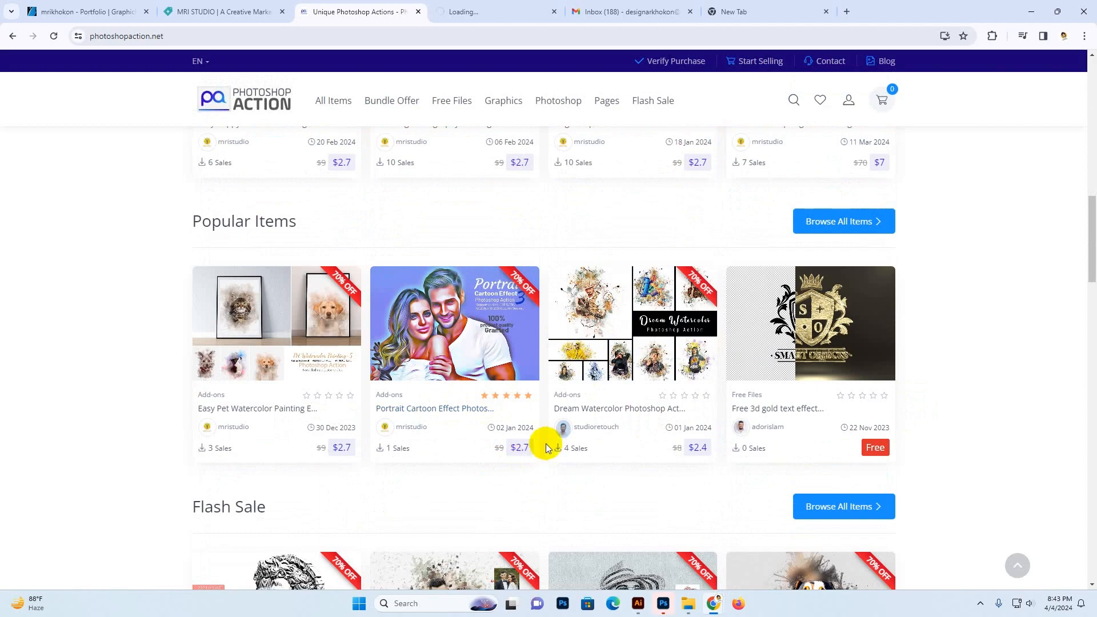
pyautogui.scroll(5, 584, 388)
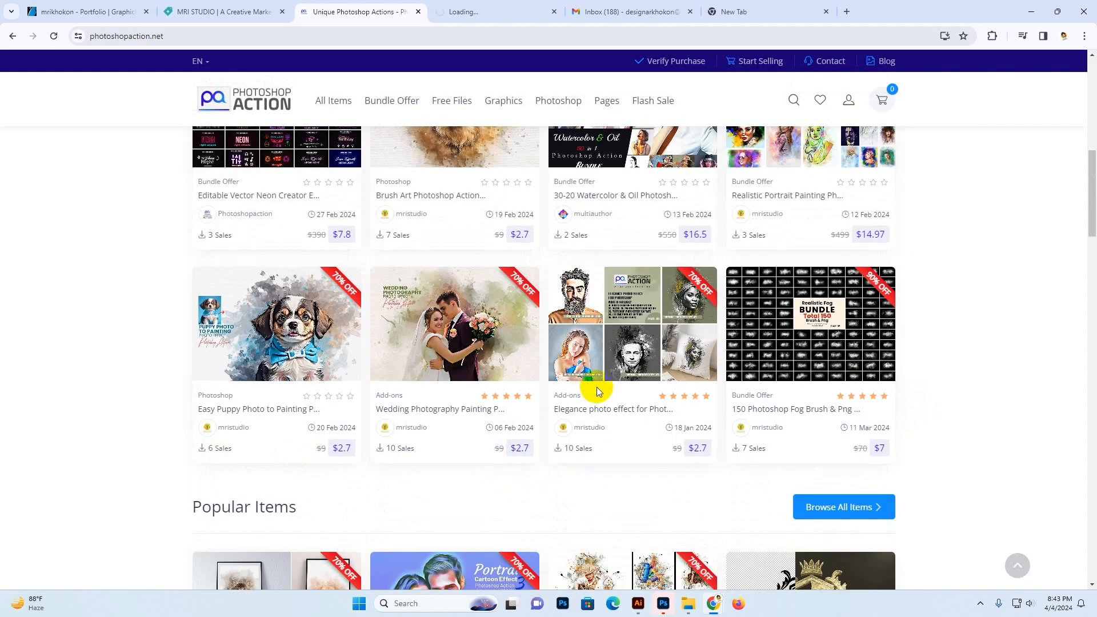
pyautogui.click(598, 391)
# - Switch back to Photoshop, dismiss the action's closing message and view the whole artwork at 25% zoom
pyautogui.click(662, 603)
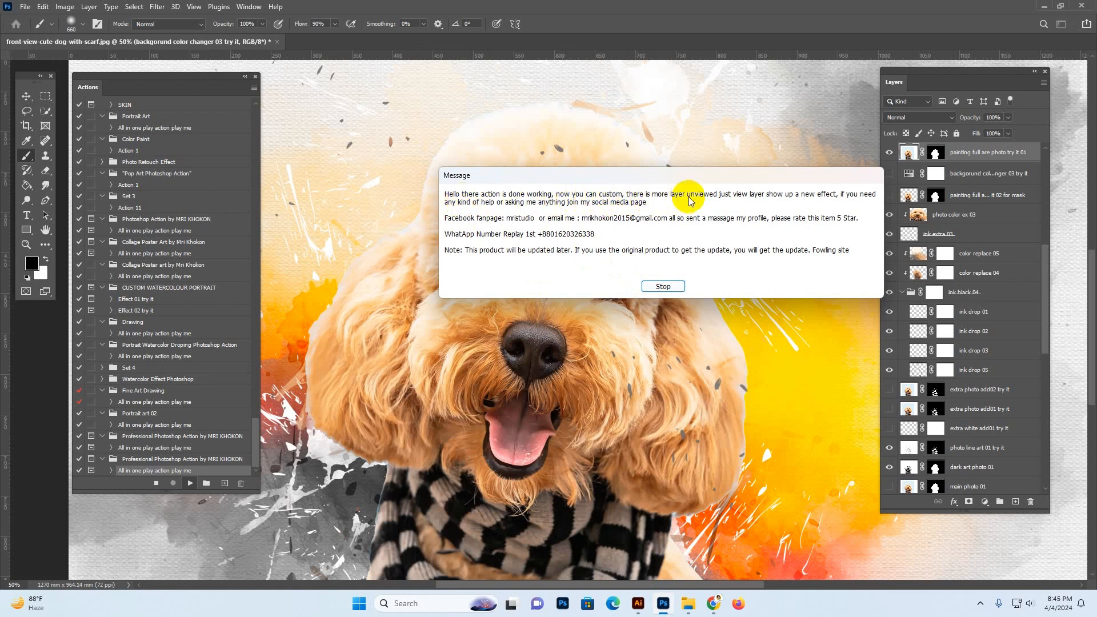
pyautogui.click(663, 287)
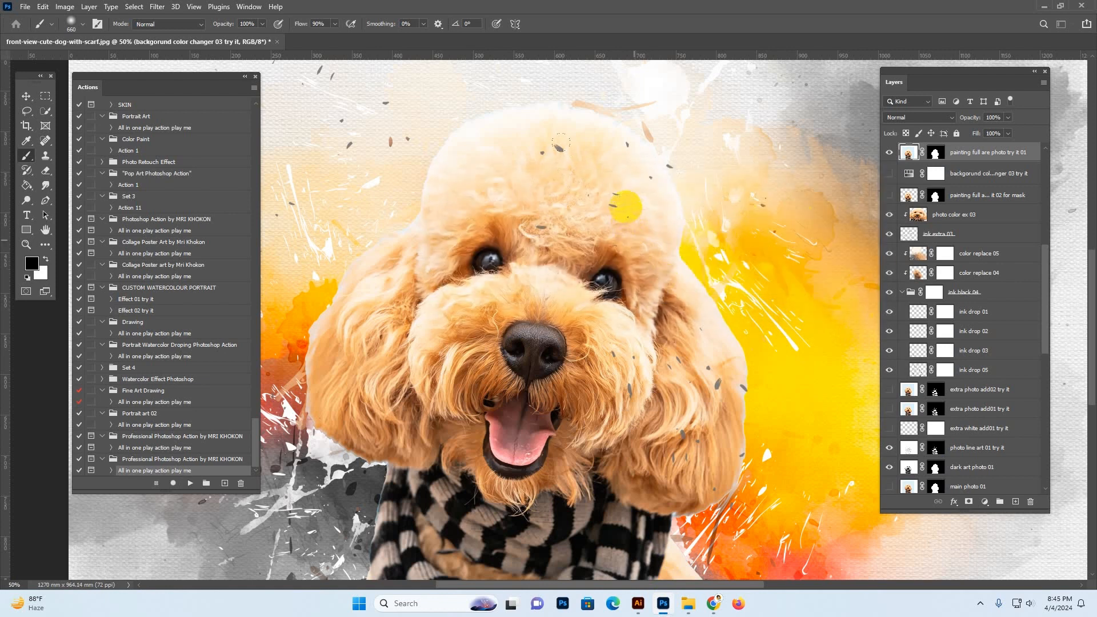
pyautogui.keyDown('ctrl'); pyautogui.click(626, 207); pyautogui.keyUp('ctrl')
pyautogui.keyDown('alt'); pyautogui.click(622, 206); pyautogui.keyUp('alt')
pyautogui.keyDown('alt'); pyautogui.click(624, 201); pyautogui.keyUp('alt')
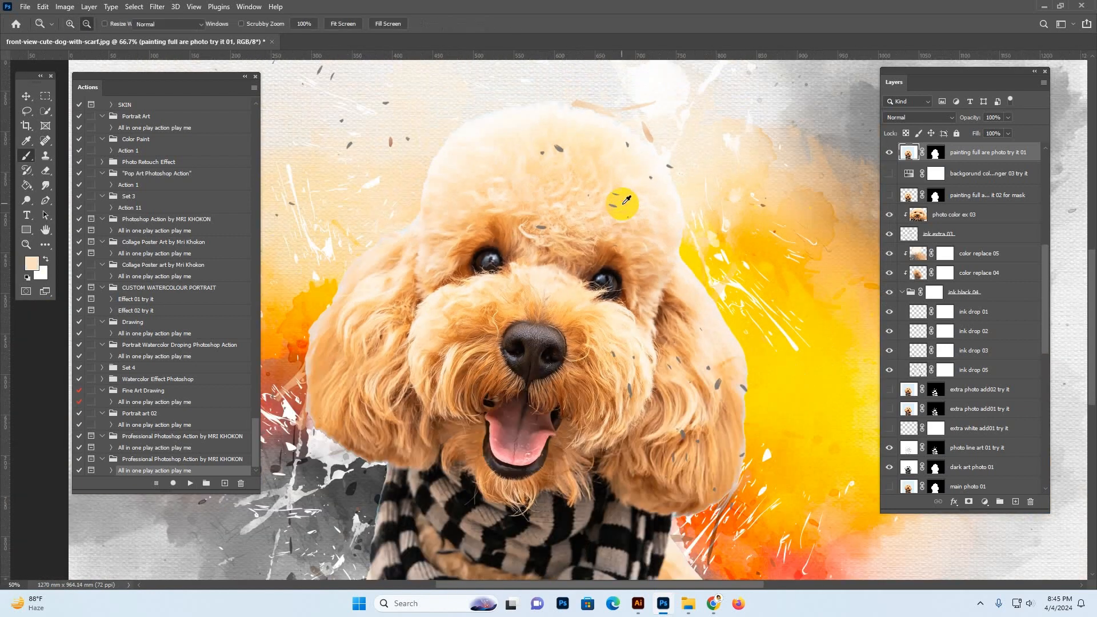
pyautogui.keyDown('alt'); pyautogui.click(623, 205); pyautogui.keyUp('alt')
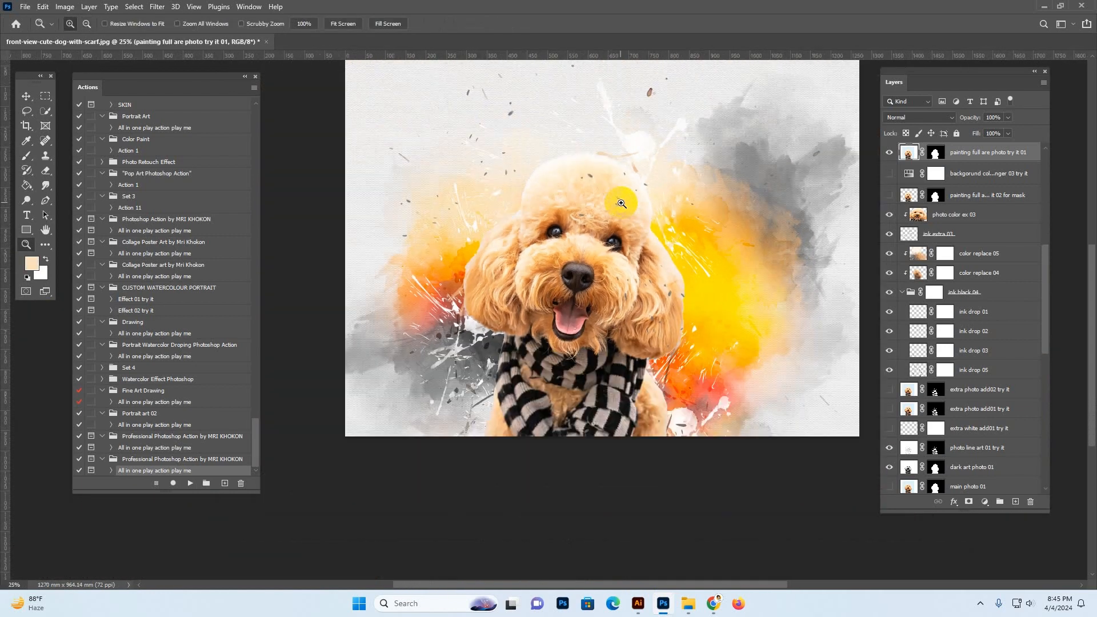
pyautogui.moveTo(631, 202); pyautogui.dragTo(587, 232)
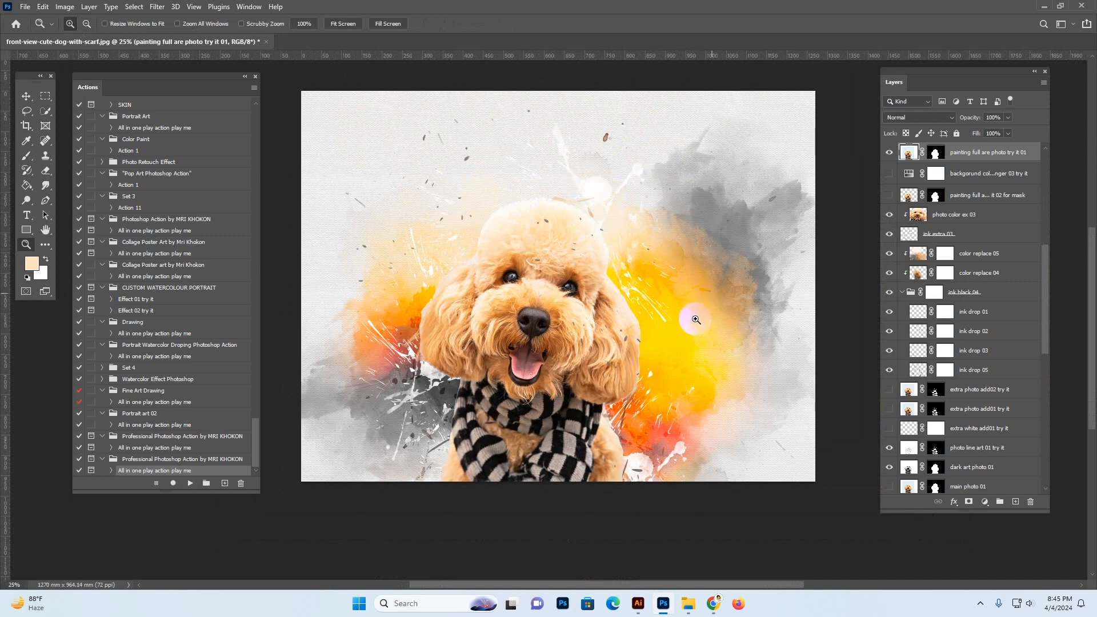
# - Zoom in to 33.3%, enlarge the layer list and examine the action's layers from the "brush" layer downward
pyautogui.click(674, 286)
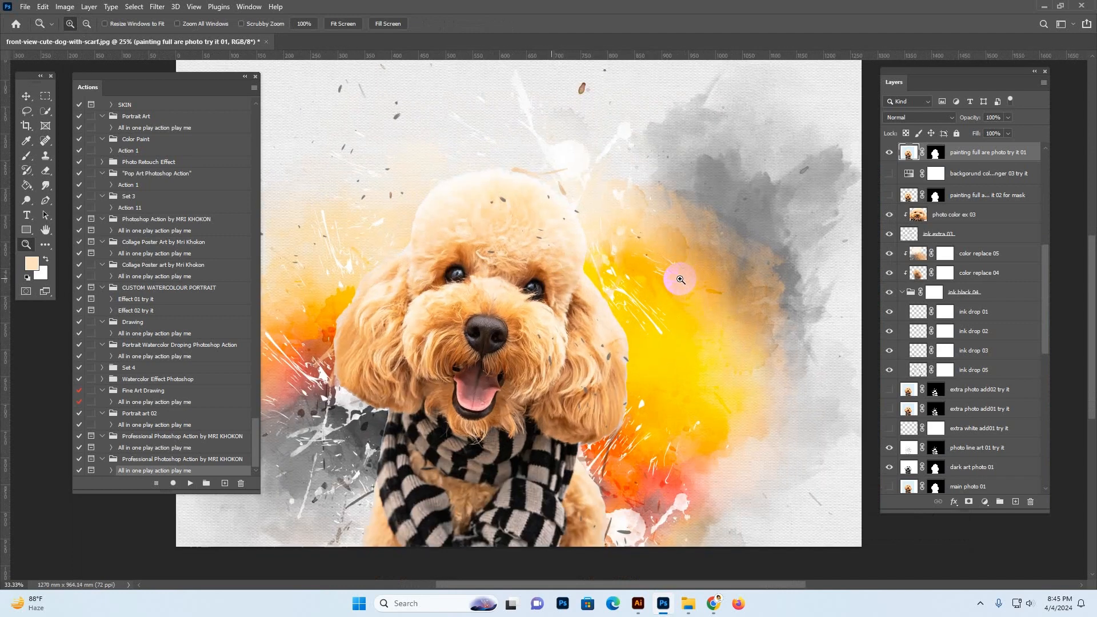
pyautogui.moveTo(646, 306); pyautogui.dragTo(707, 266)
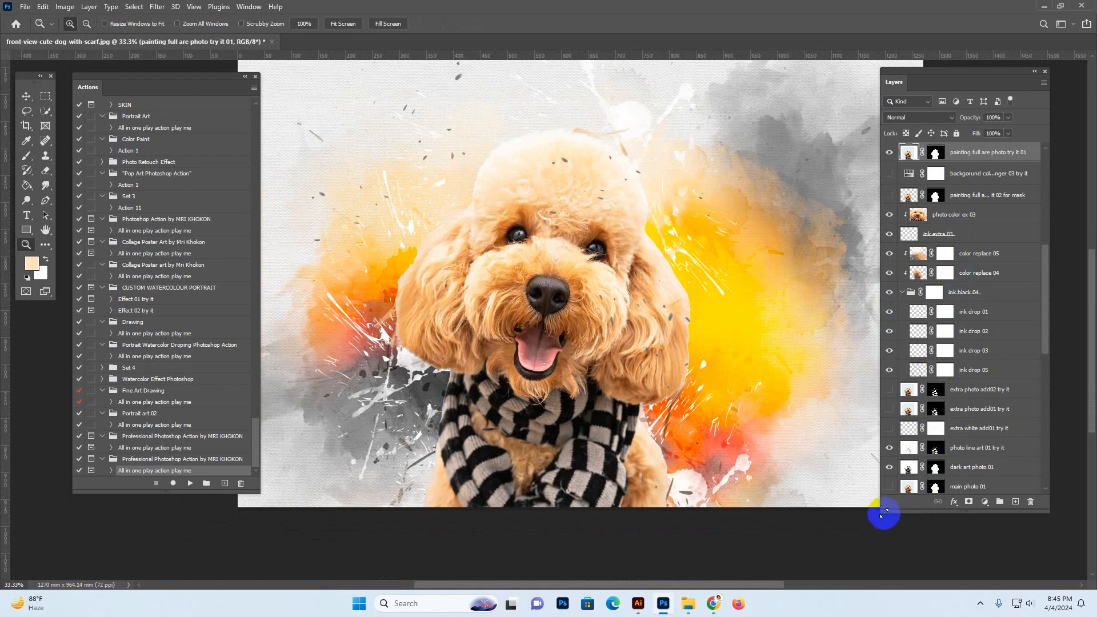
pyautogui.moveTo(884, 513); pyautogui.dragTo(851, 534)
pyautogui.scroll(2, 1042, 263)
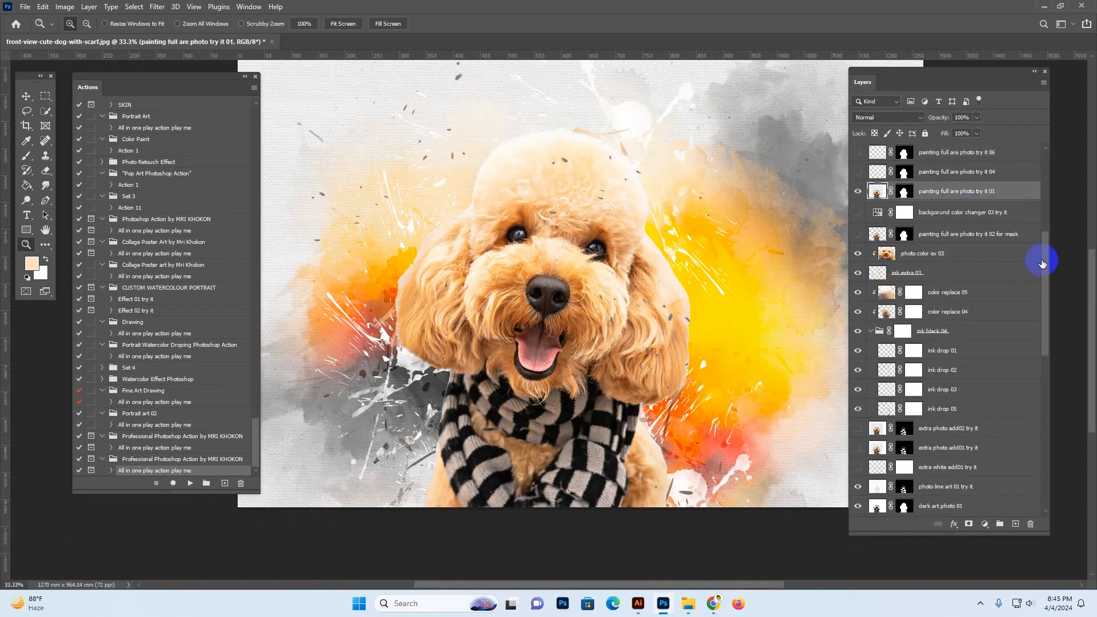
pyautogui.moveTo(1042, 263); pyautogui.dragTo(1046, 166)
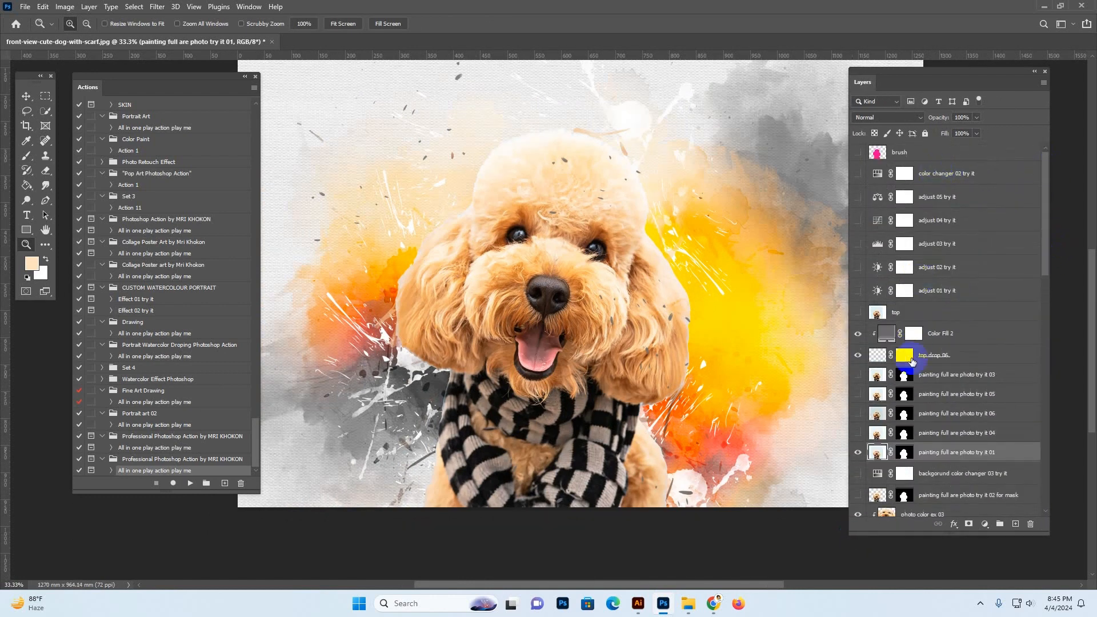
pyautogui.scroll(-4, 914, 366)
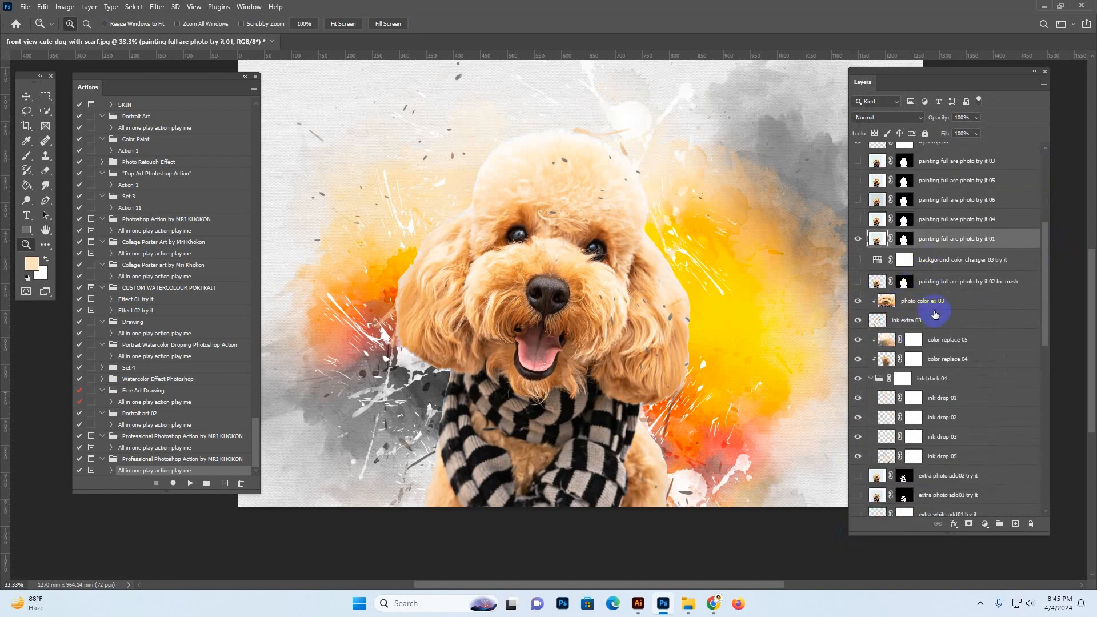
pyautogui.scroll(-2, 919, 337)
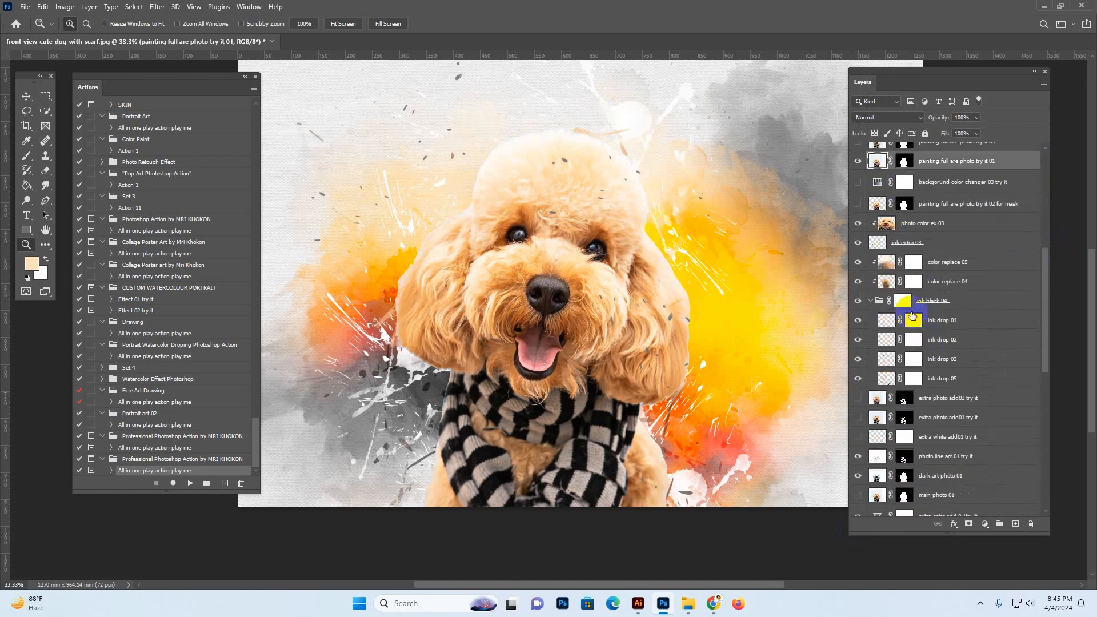
pyautogui.scroll(-3, 918, 332)
# - Hide the "extra color add 0 1try it" adjustment layer to soften the background colors
pyautogui.click(927, 343)
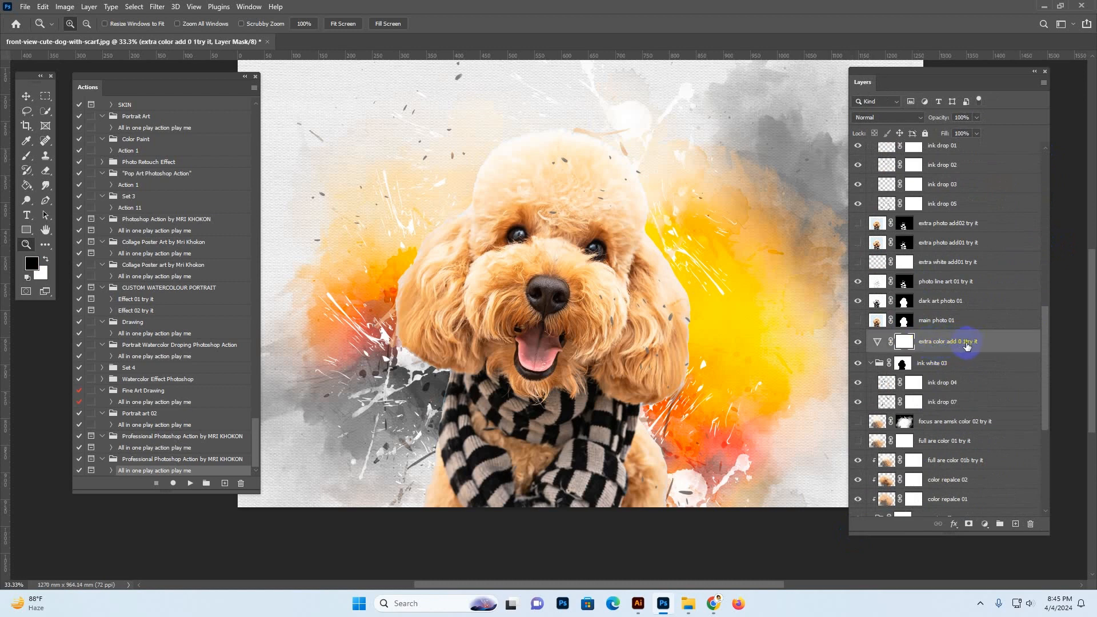
pyautogui.click(858, 342)
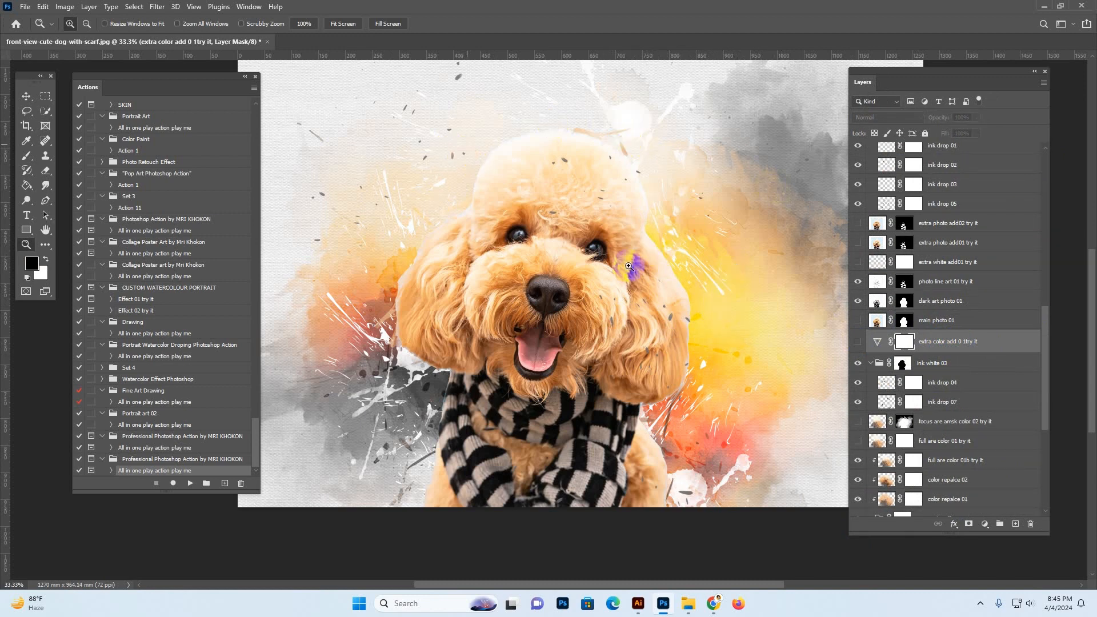
pyautogui.click(994, 345)
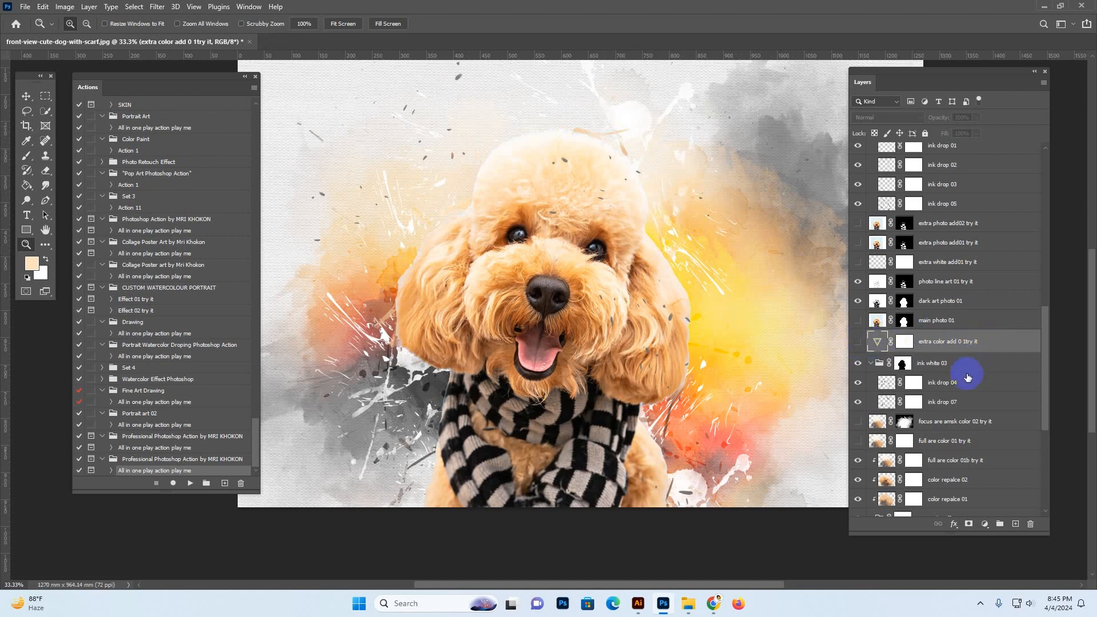
# - Select the mask of the "ink white 03" group and compare the artwork with the group hidden and shown
pyautogui.click(903, 364)
pyautogui.click(854, 364)
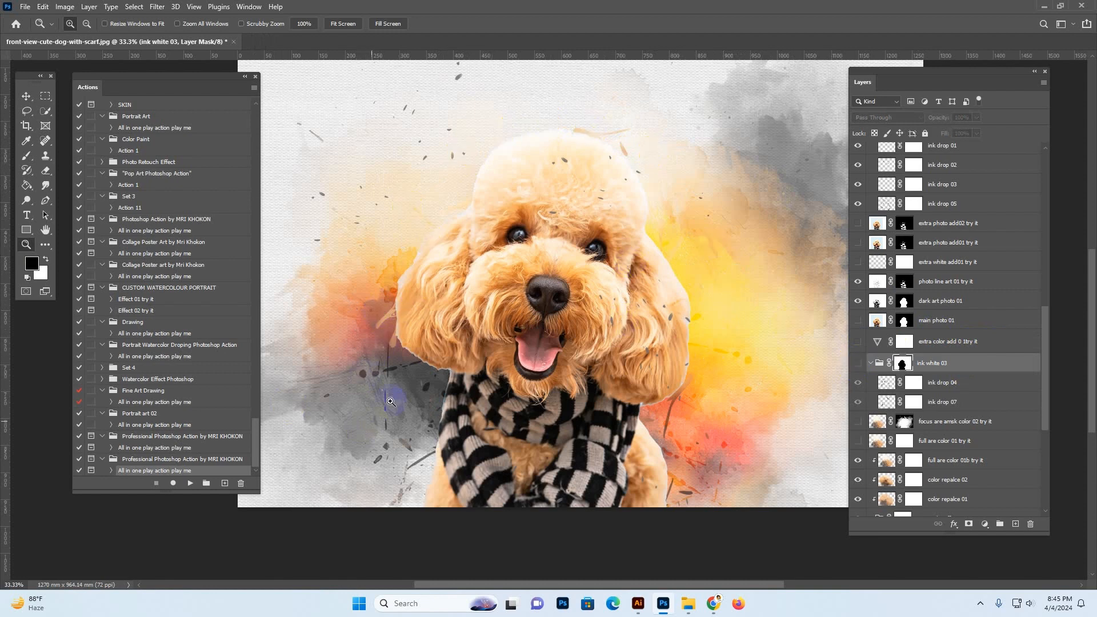
pyautogui.click(858, 365)
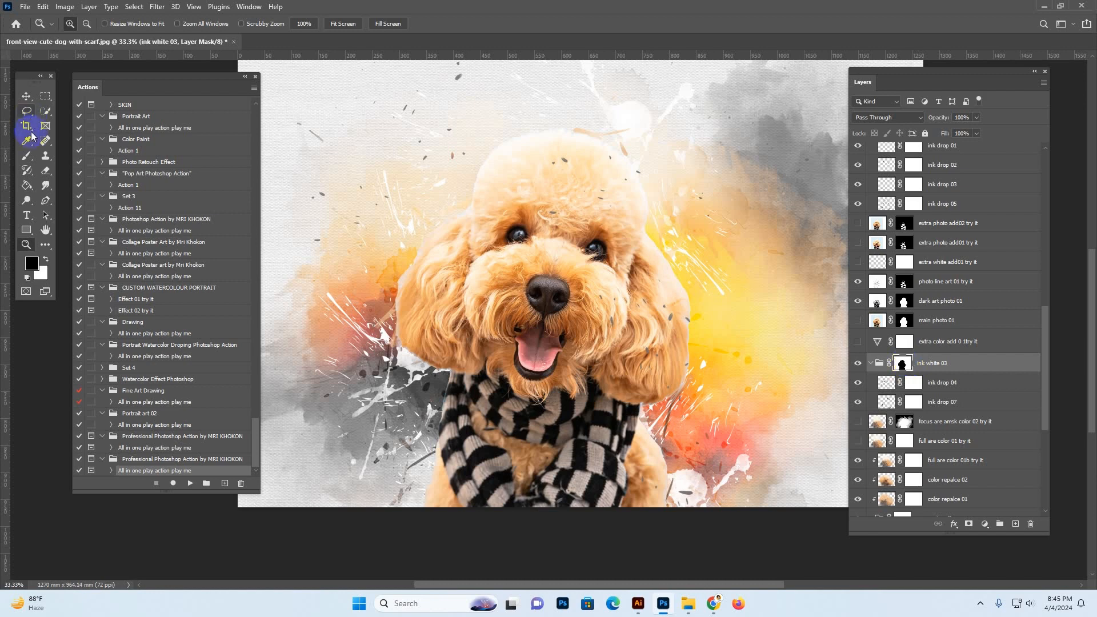
# - Paint black on the "ink white 03" group's mask with a soft Brush, reduced to 400 px, to fade white splashes around the dog
pyautogui.click(27, 156)
pyautogui.click(72, 23)
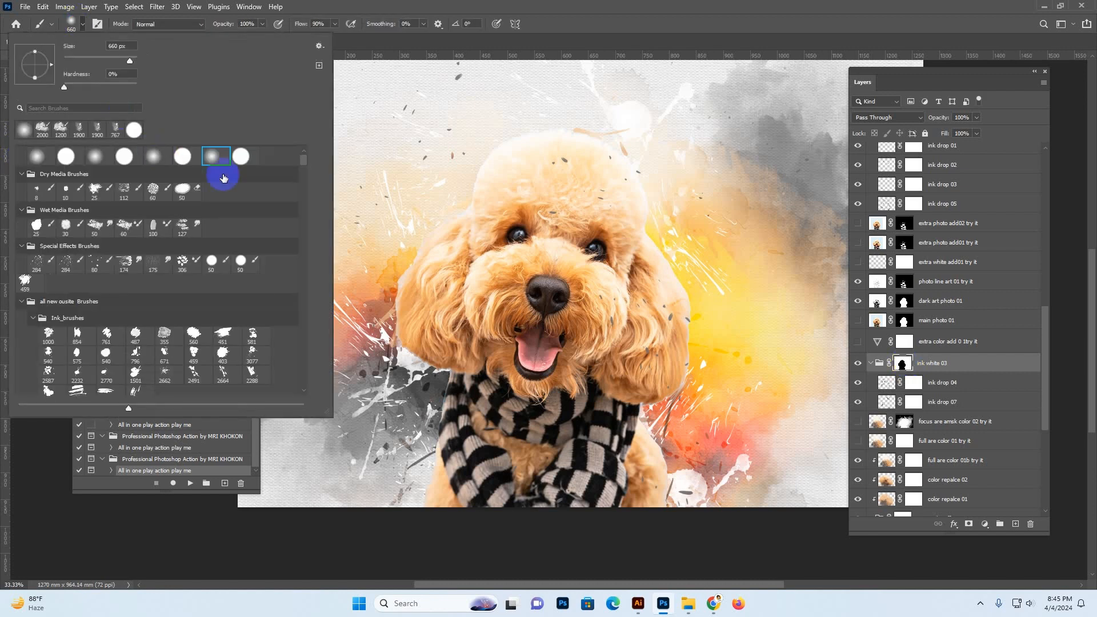
pyautogui.click(465, 74)
pyautogui.click(27, 276)
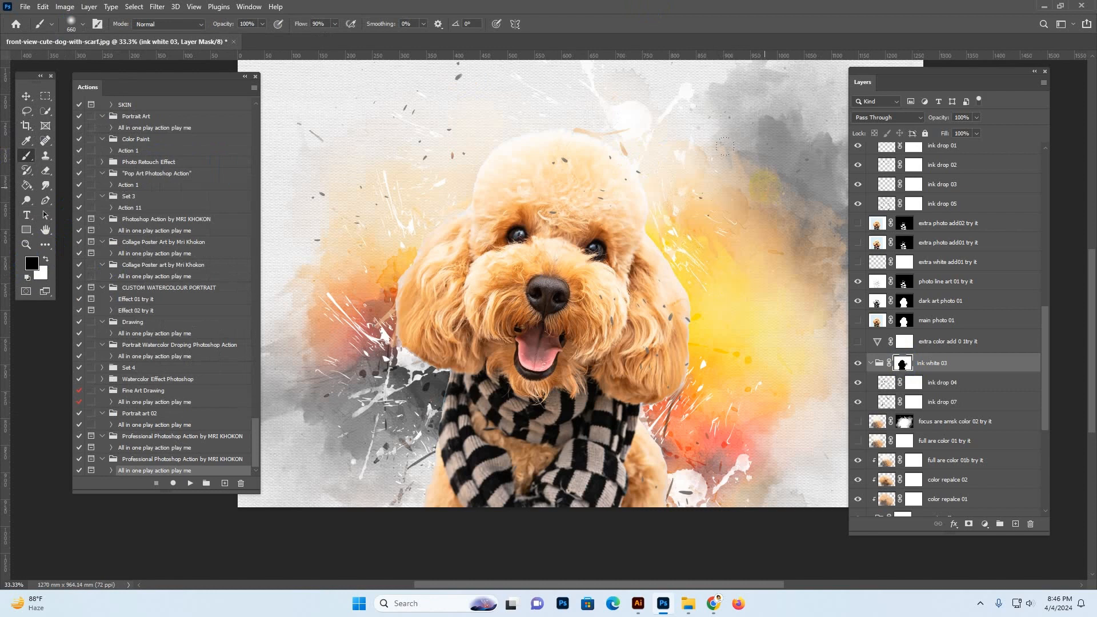
pyautogui.click(743, 496)
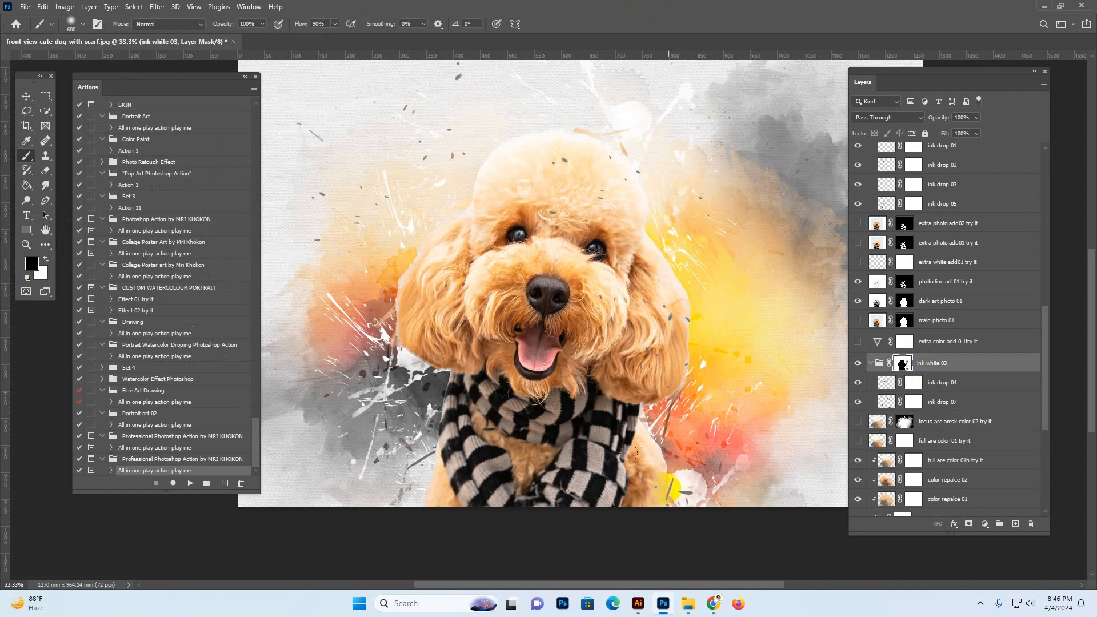
pyautogui.click(425, 384)
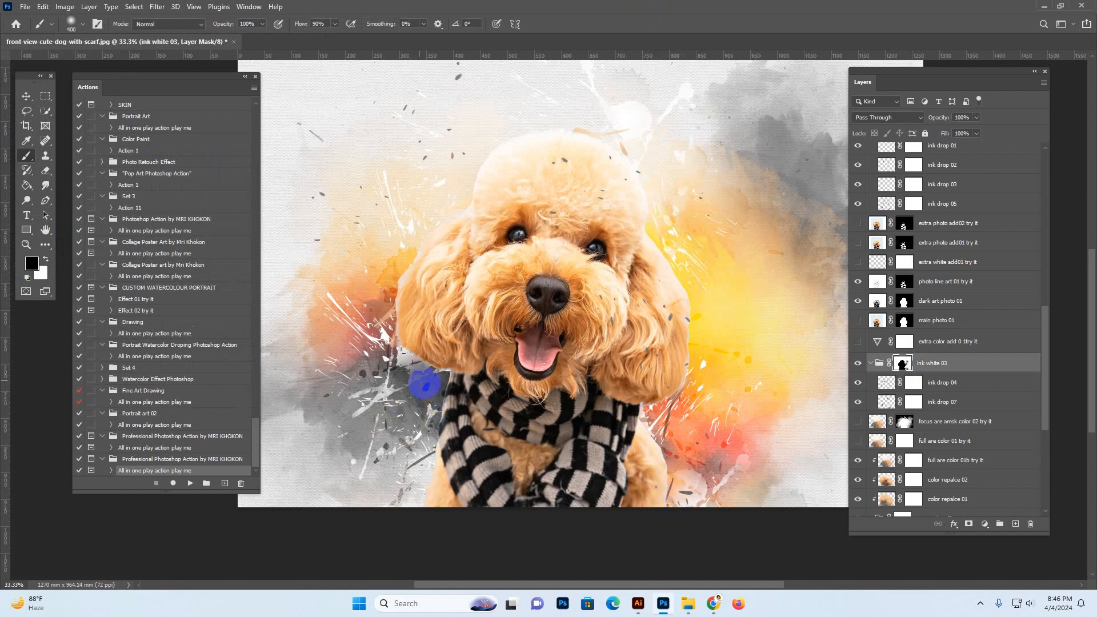
pyautogui.click(378, 301)
pyautogui.click(325, 364)
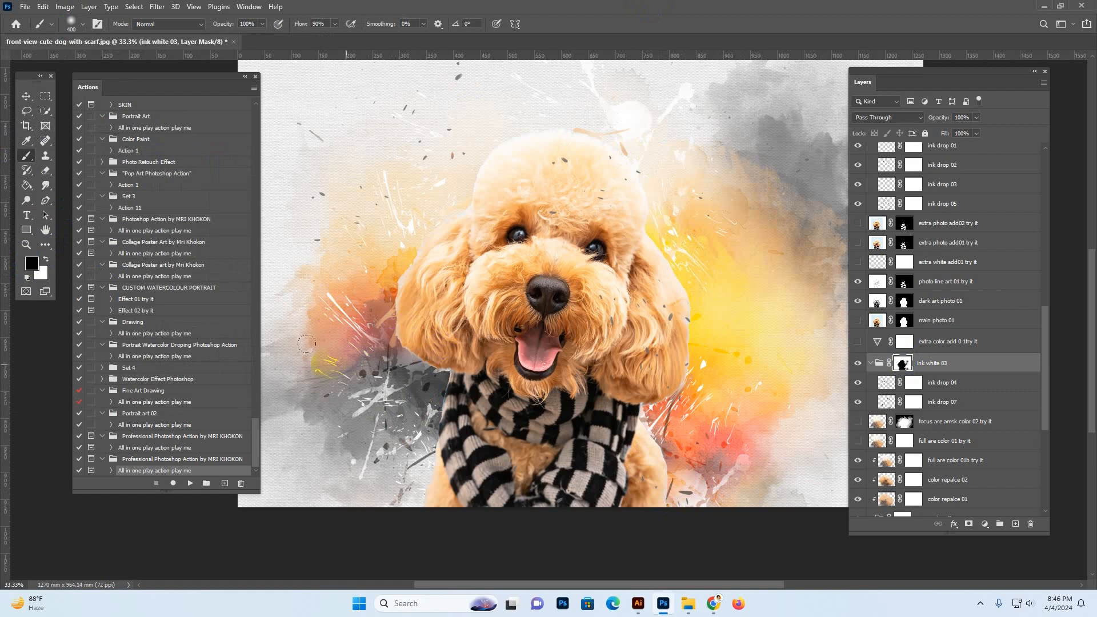
pyautogui.click(374, 454)
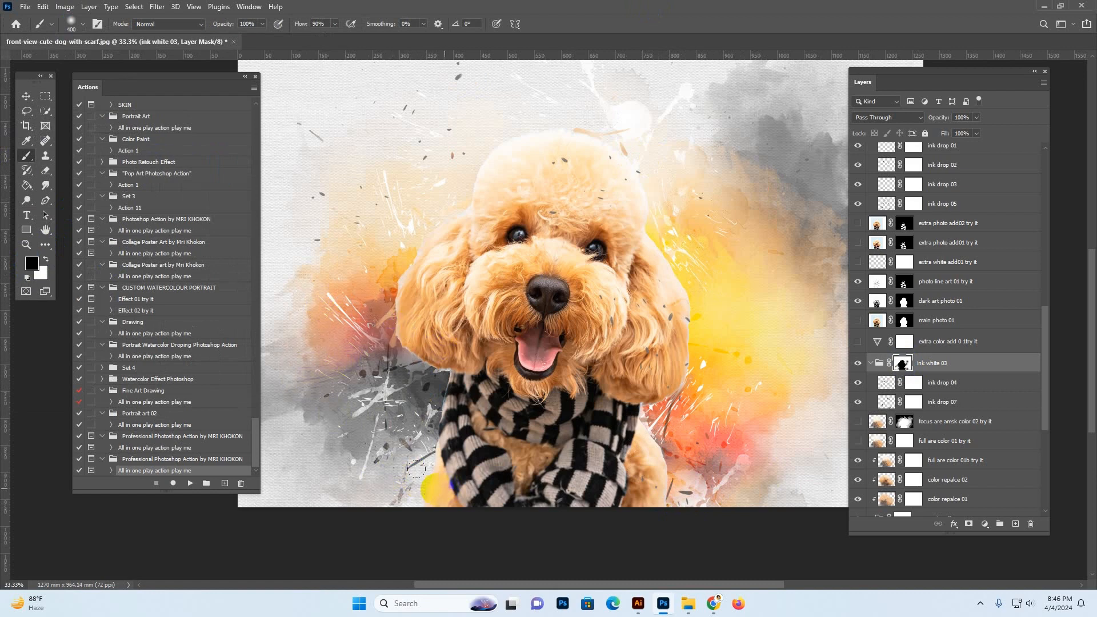
pyautogui.click(488, 169)
pyautogui.moveTo(489, 169); pyautogui.dragTo(506, 249)
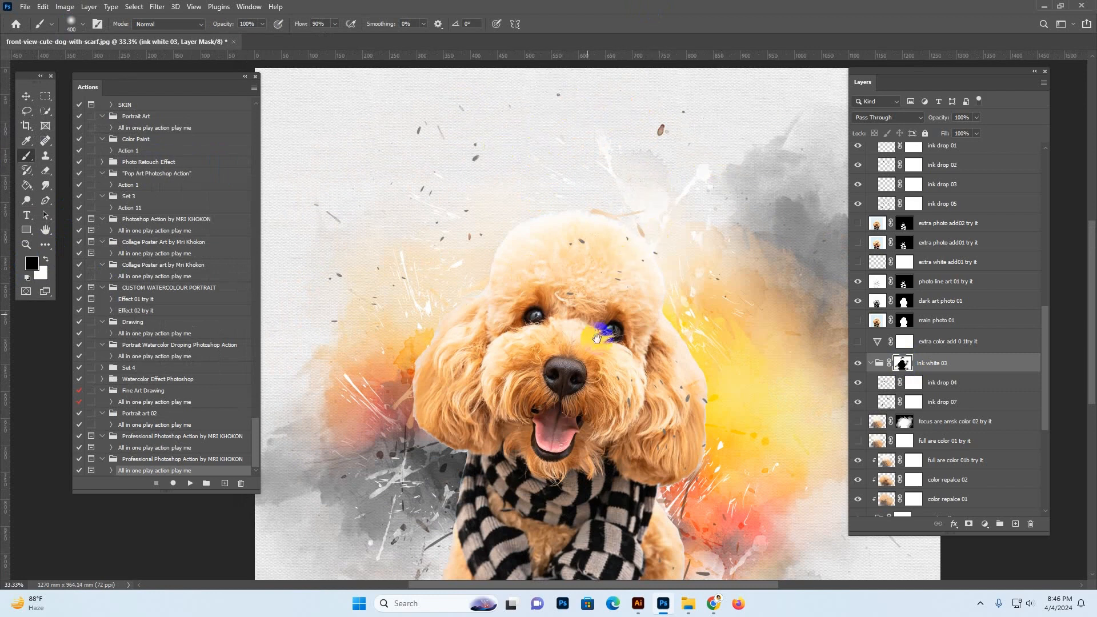
pyautogui.moveTo(589, 338); pyautogui.dragTo(541, 251)
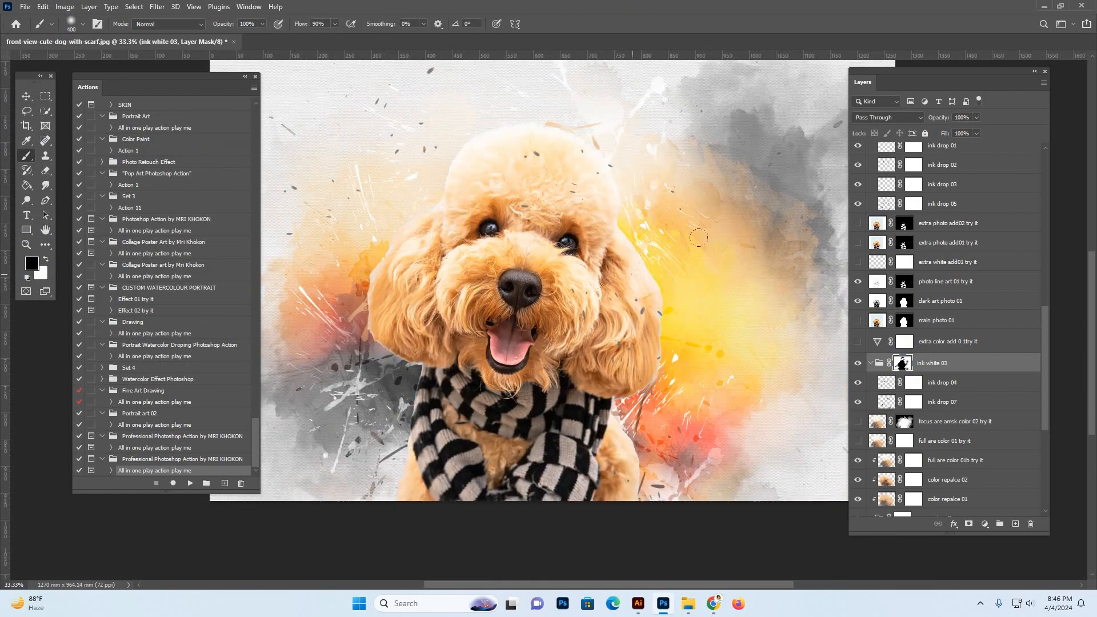
# - Preview the hidden "focus are amsk color 02 try it" layer on the artwork and hide it again
pyautogui.click(965, 421)
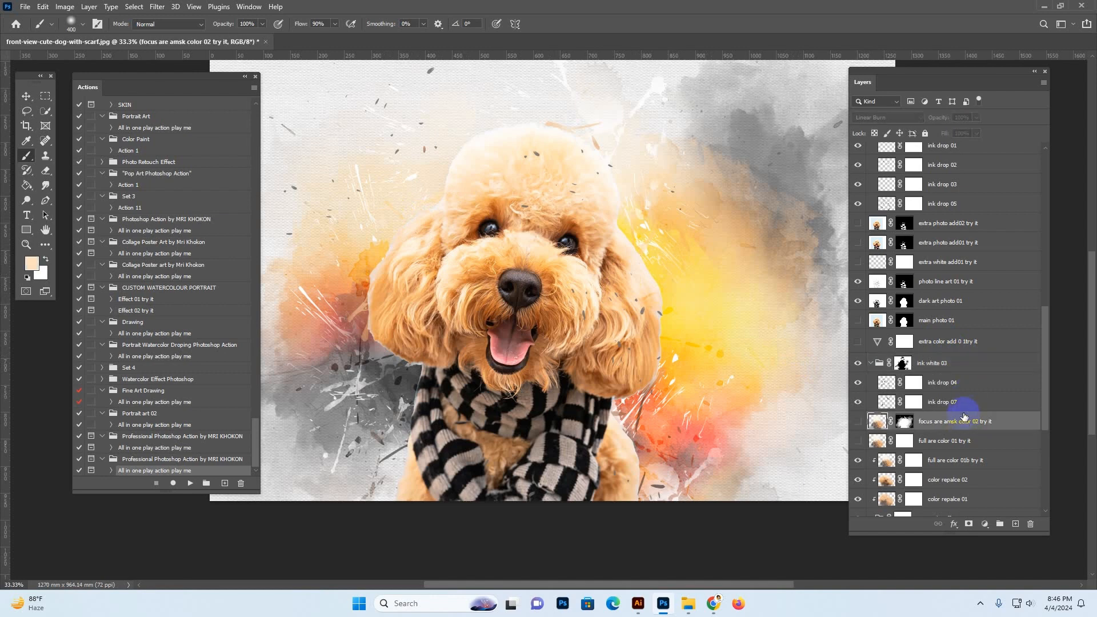
pyautogui.scroll(-3, 949, 343)
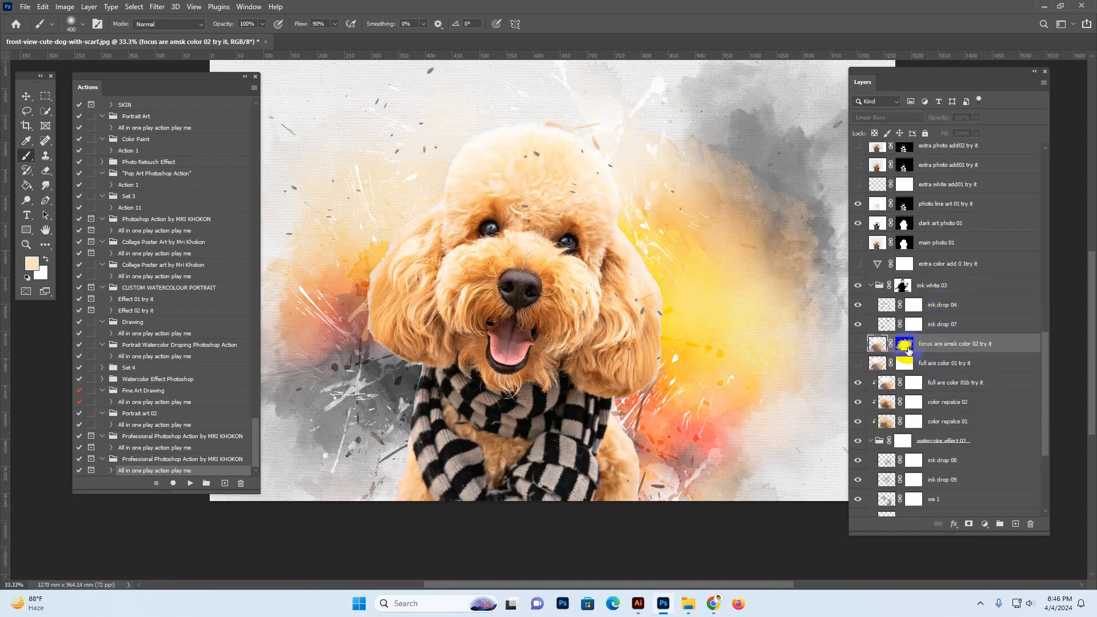
pyautogui.click(857, 344)
pyautogui.click(856, 343)
pyautogui.click(856, 344)
# - Preview the hidden "full are color 01 try it" layer on the artwork and hide it again
pyautogui.click(871, 368)
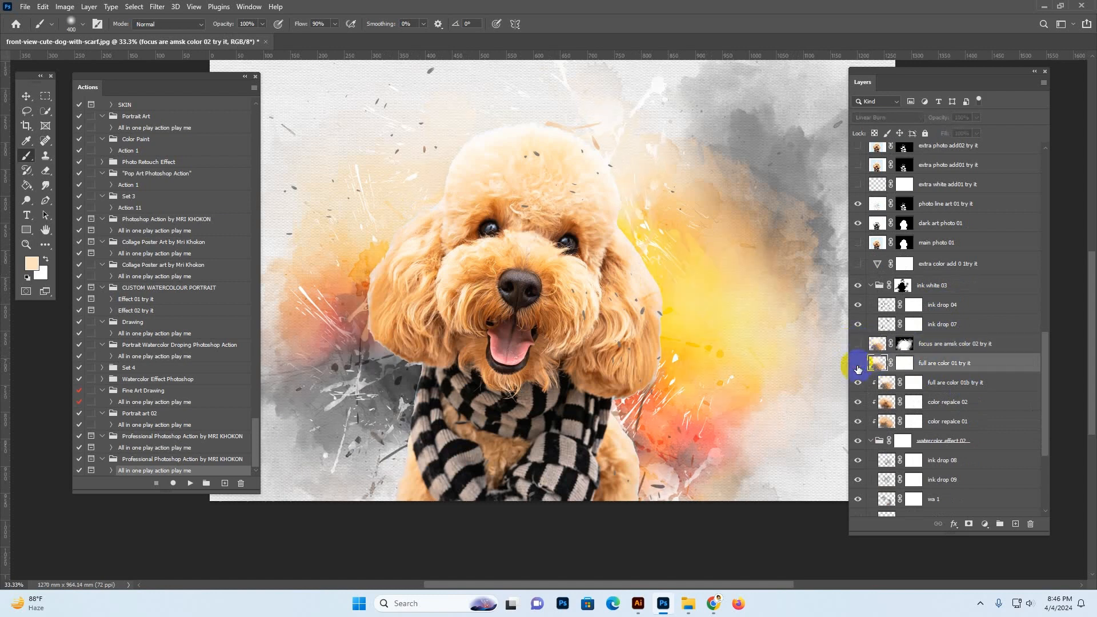
pyautogui.click(856, 365)
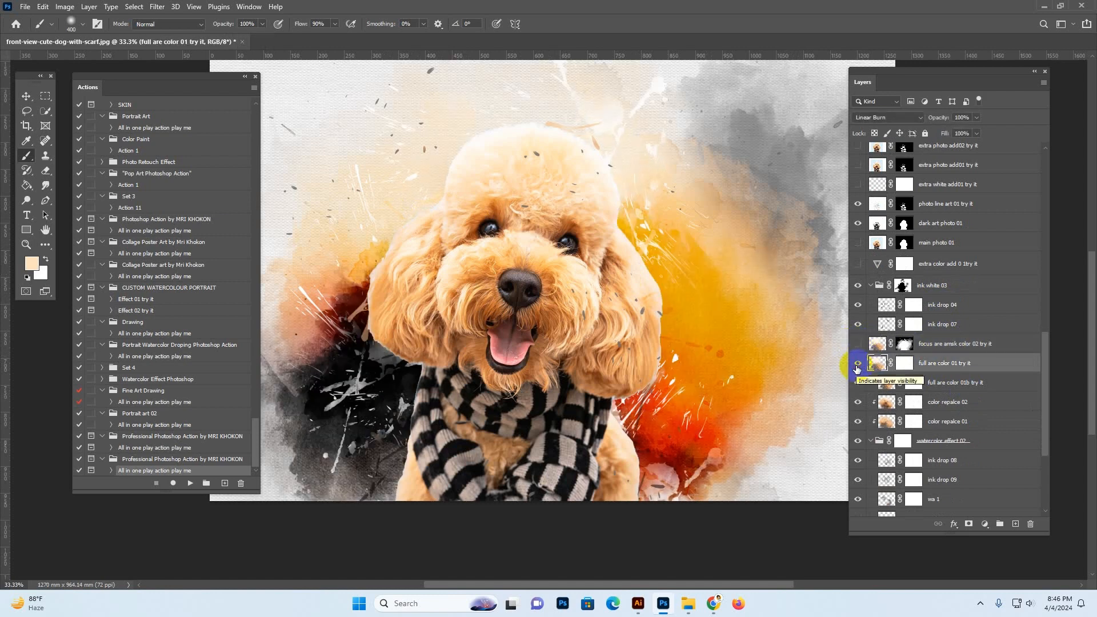
pyautogui.click(856, 365)
# - Compare the artwork with the "watercolor effect 02" group hidden and shown, and look through the layers inside it
pyautogui.click(902, 441)
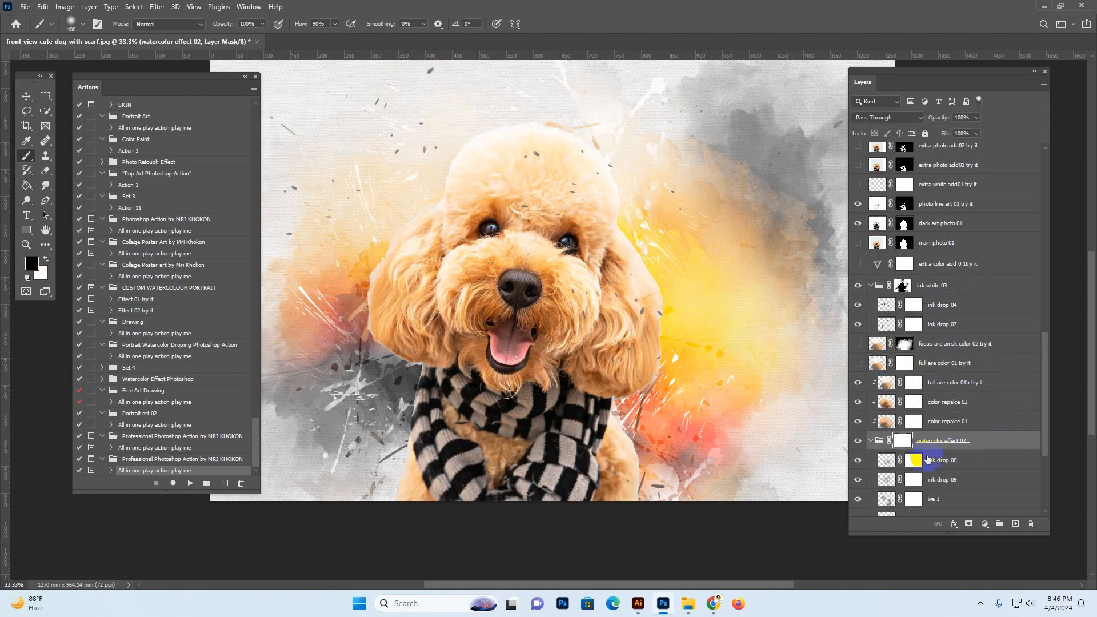
pyautogui.click(856, 441)
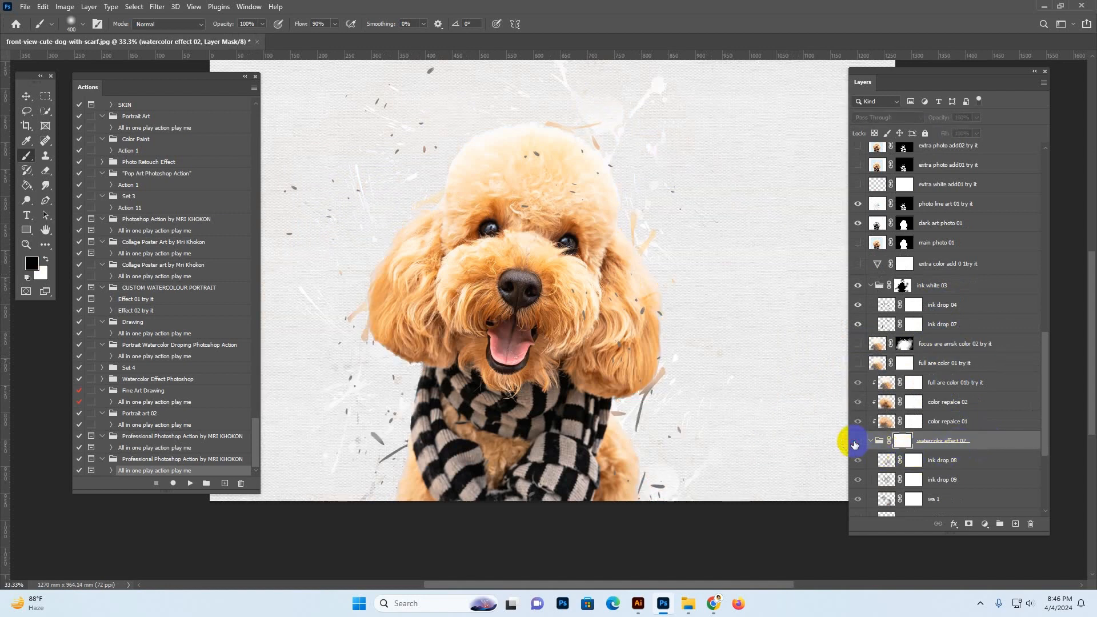
pyautogui.click(857, 442)
pyautogui.scroll(-5, 863, 440)
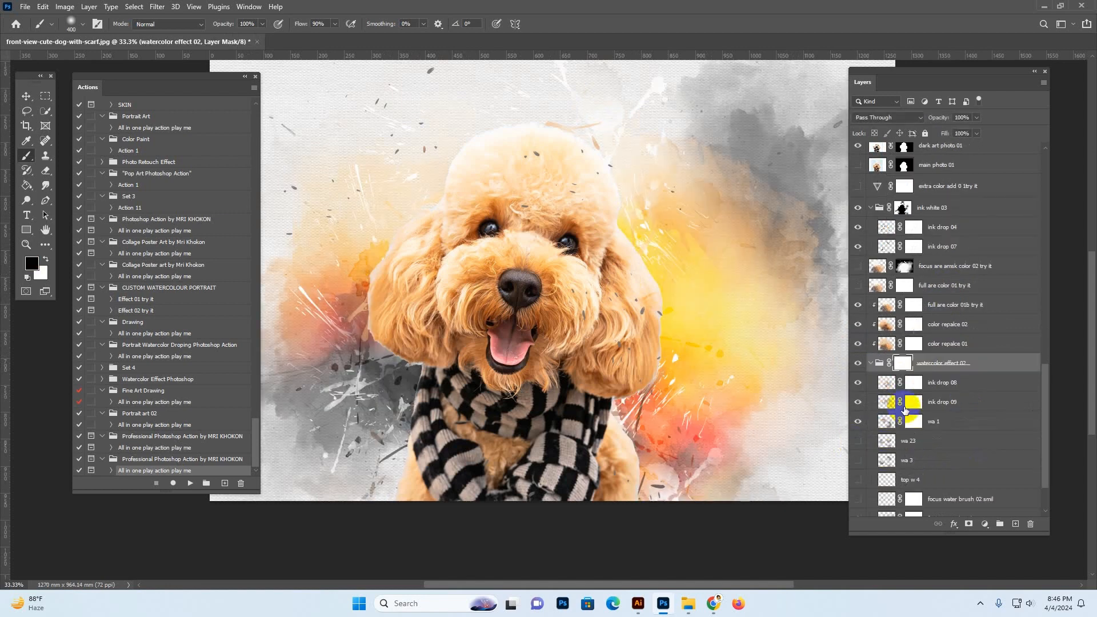
pyautogui.click(858, 346)
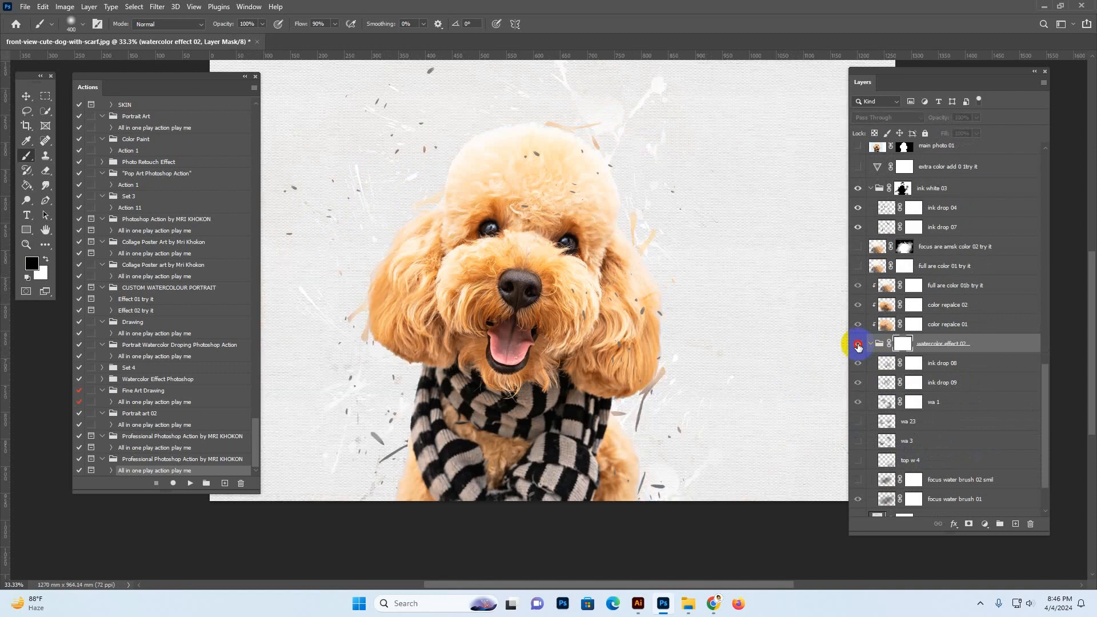
pyautogui.click(858, 346)
pyautogui.scroll(-3, 938, 379)
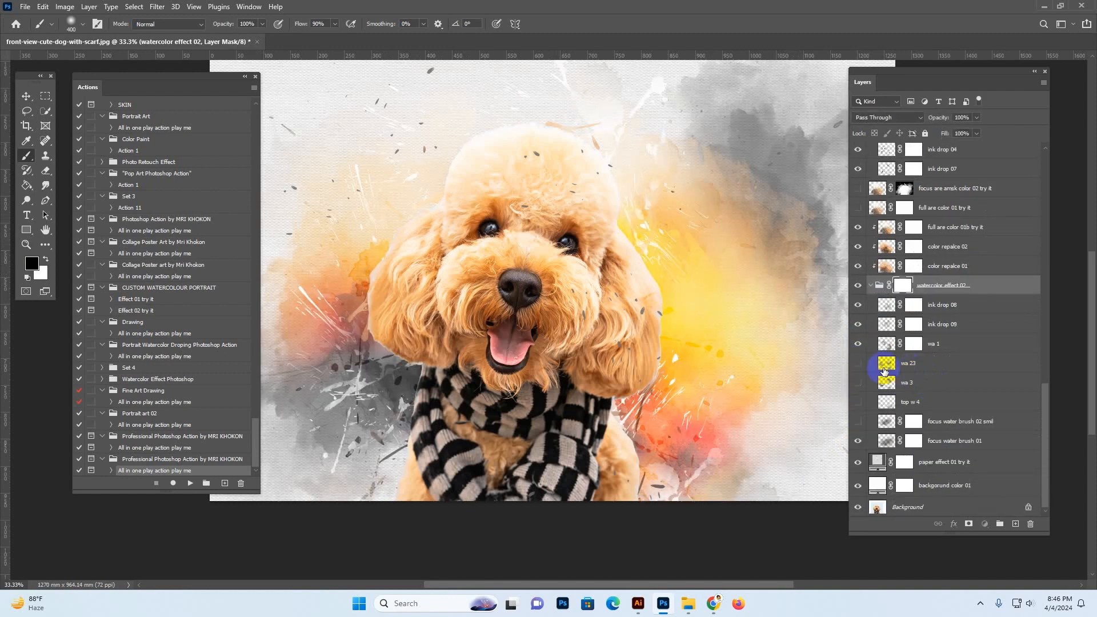
# - Preview the "wa 23" watercolor layer on the whole artwork at 25% zoom and hide it again
pyautogui.click(884, 370)
pyautogui.click(856, 364)
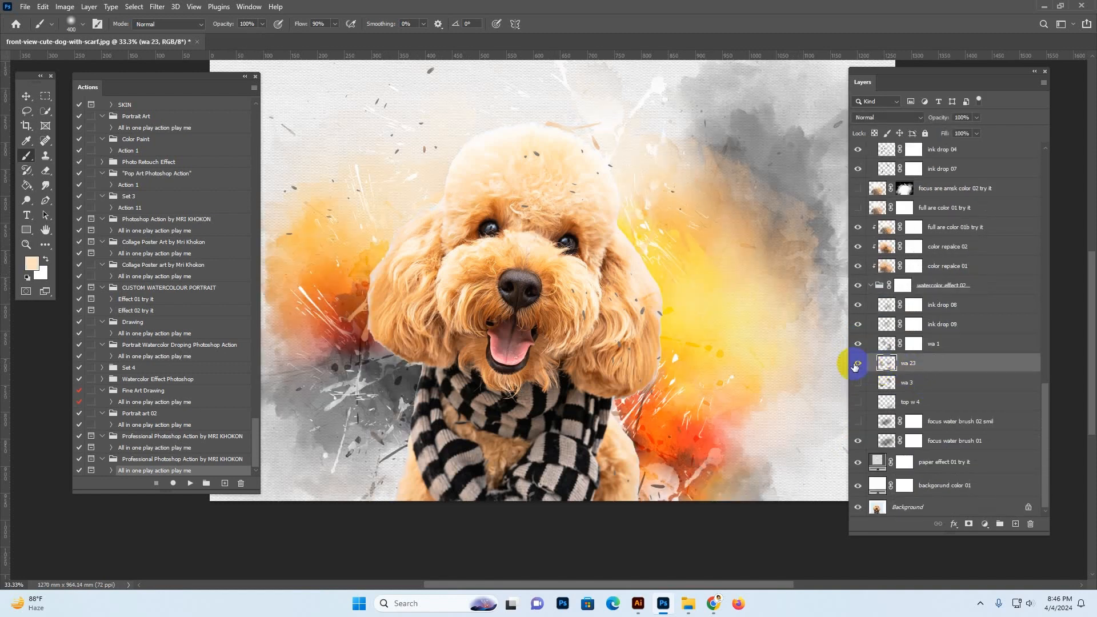
pyautogui.moveTo(661, 352); pyautogui.dragTo(680, 380)
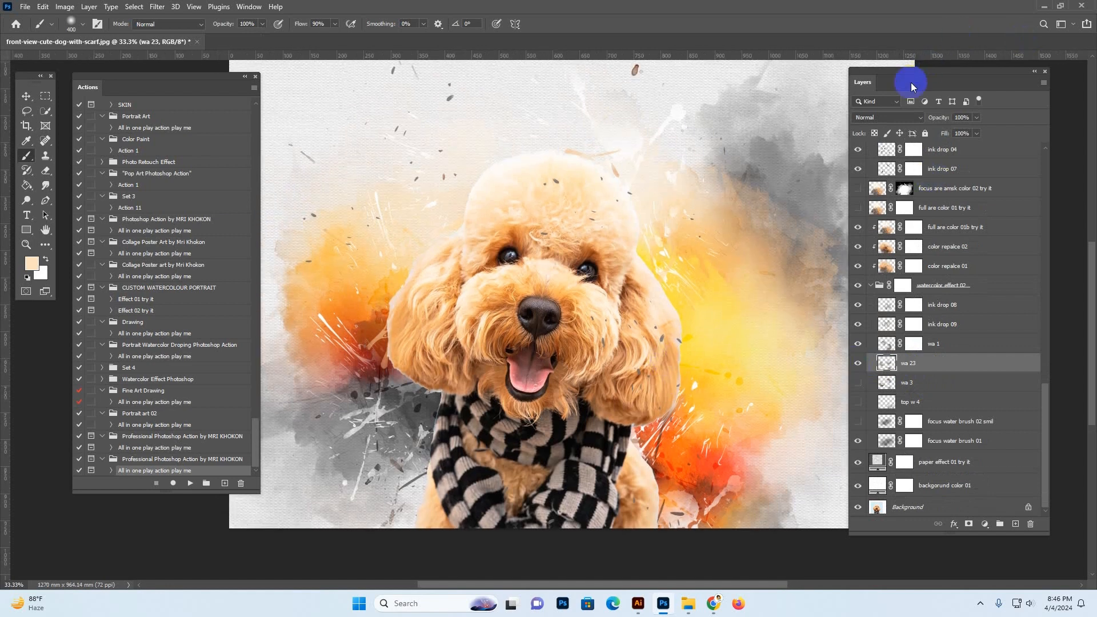
pyautogui.moveTo(911, 81); pyautogui.dragTo(938, 81)
pyautogui.hotkey('ctrl', '-')
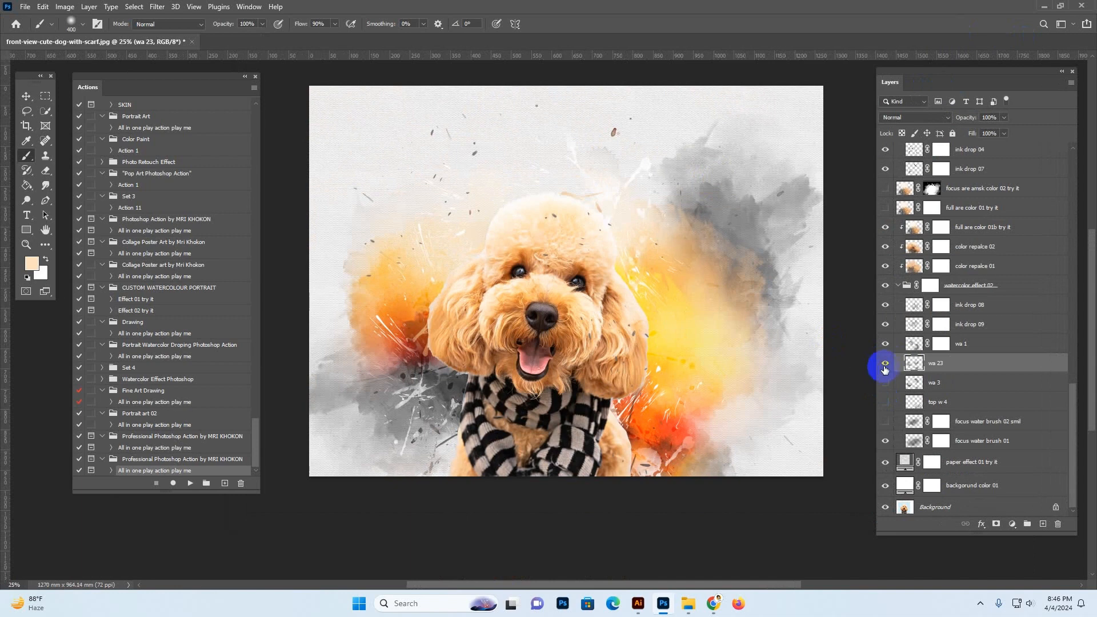
pyautogui.click(885, 369)
# - Preview the "wa 3" and "top w 4" watercolor layers one after the other, hiding each again
pyautogui.click(934, 388)
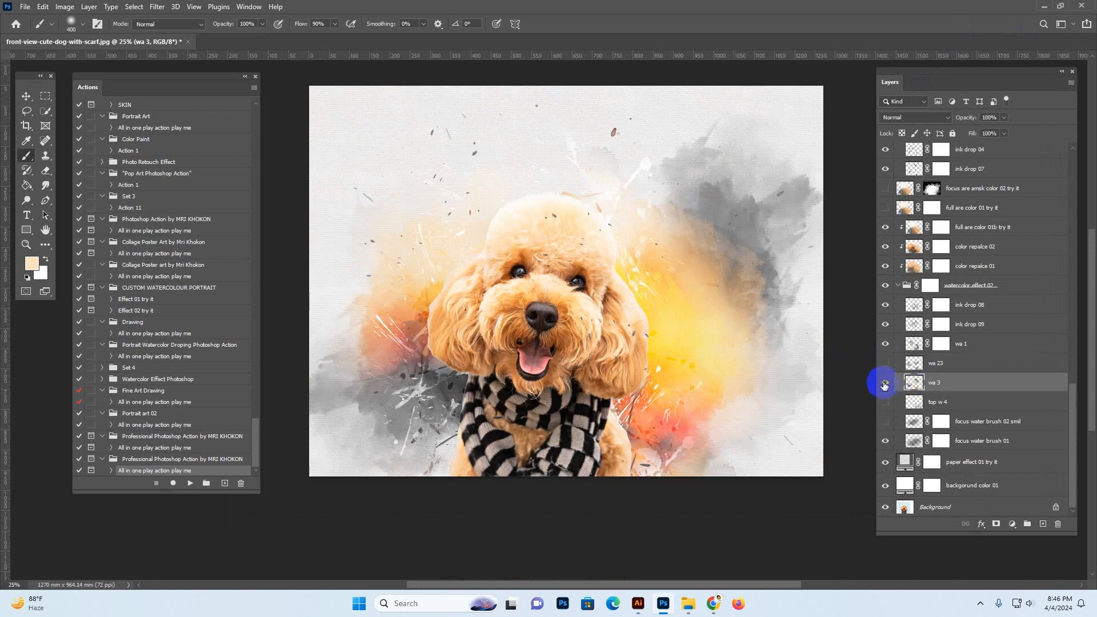
pyautogui.click(885, 383)
pyautogui.click(885, 382)
pyautogui.click(900, 403)
pyautogui.click(886, 403)
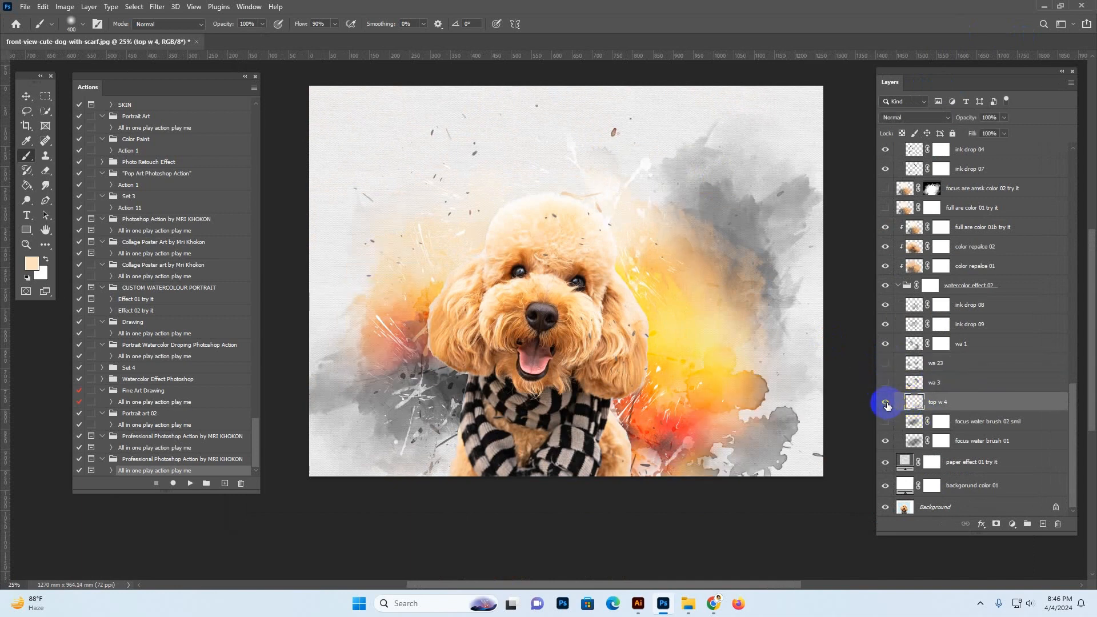
pyautogui.click(886, 403)
# - Preview the "focus water brush 02 smil" layer on the artwork and hide it again
pyautogui.click(915, 424)
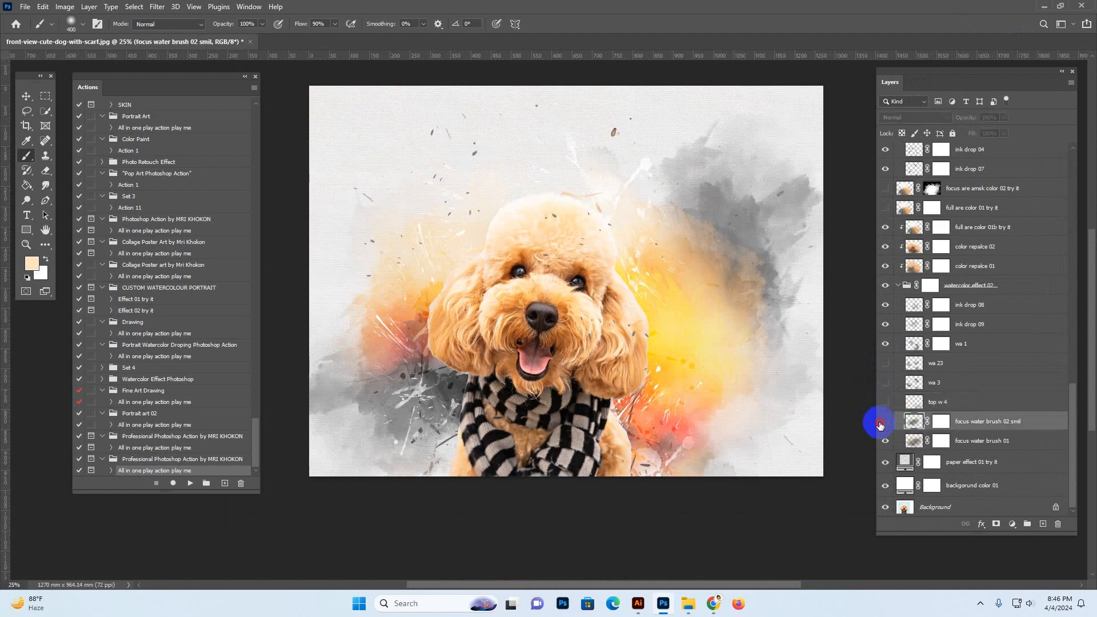
pyautogui.click(883, 422)
pyautogui.click(882, 422)
# - Compare the artwork with the "focus water brush 01" layer hidden and shown, and select the "watercolor effect 02" group
pyautogui.click(906, 439)
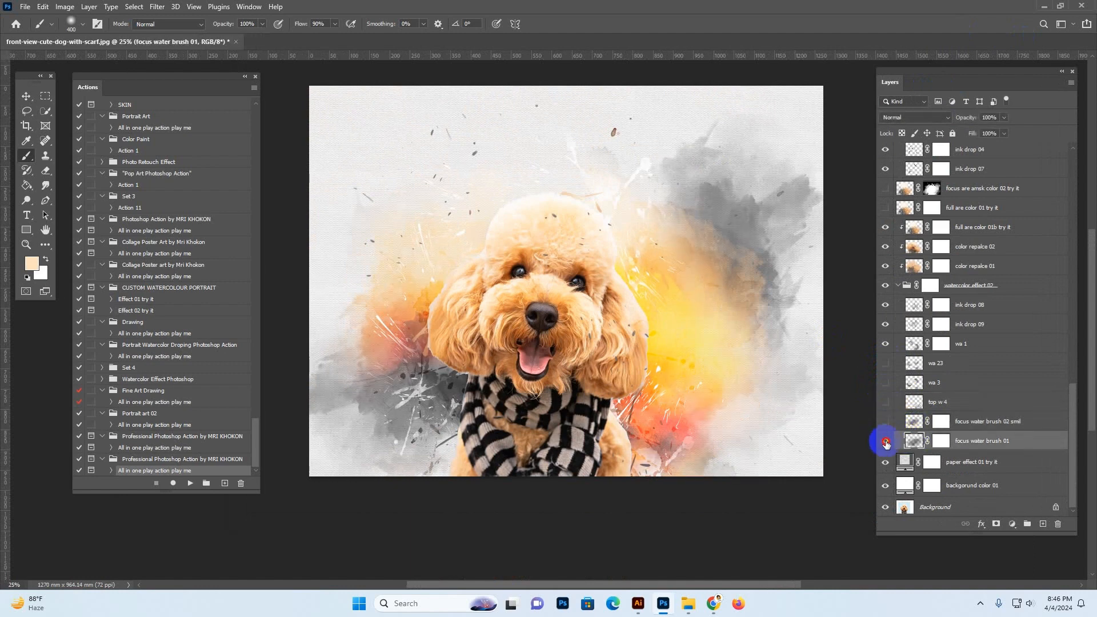
pyautogui.click(886, 441)
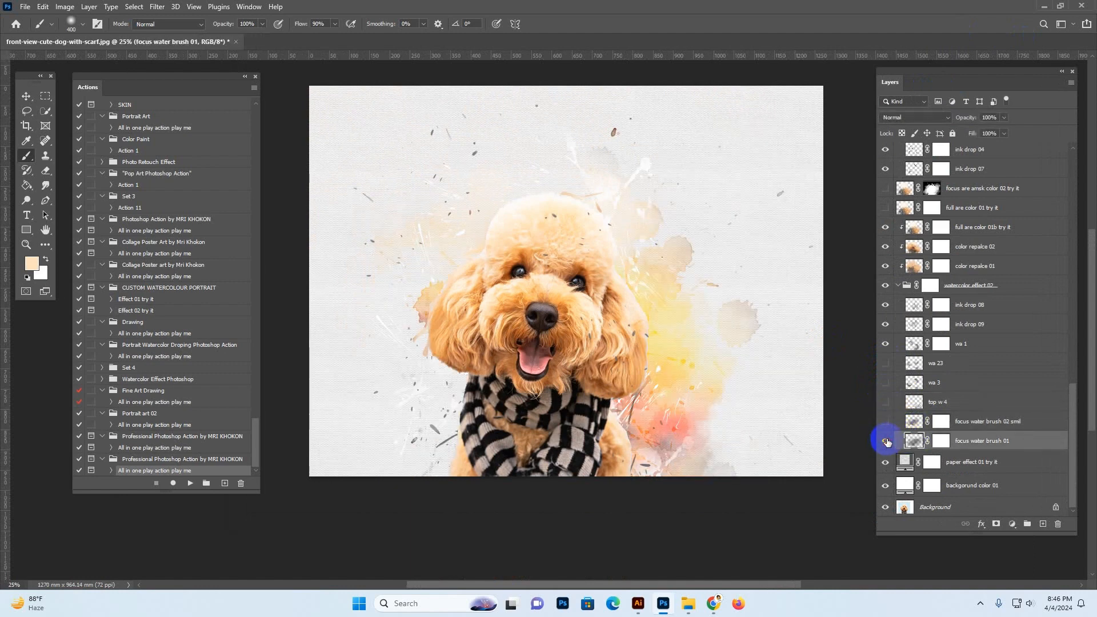
pyautogui.click(886, 441)
pyautogui.click(886, 441)
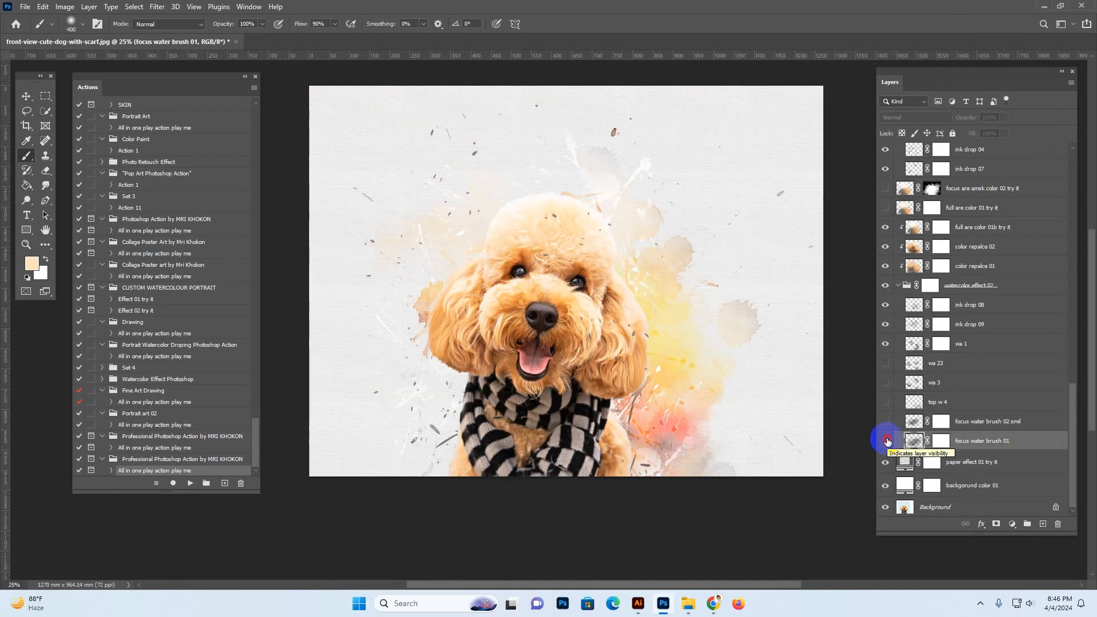
pyautogui.click(886, 441)
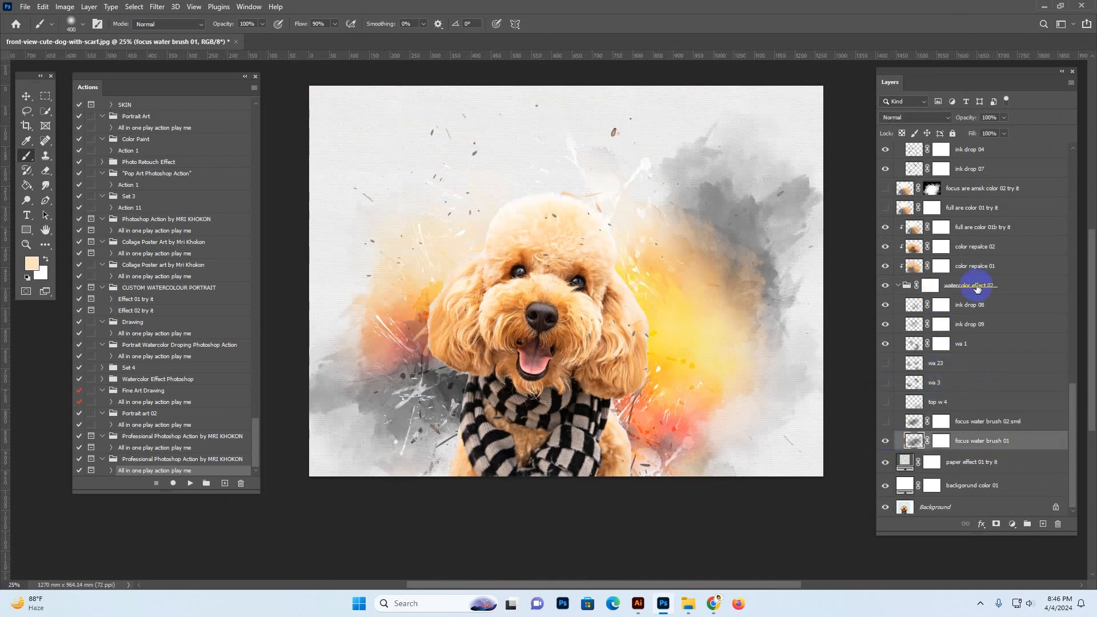
pyautogui.click(1001, 291)
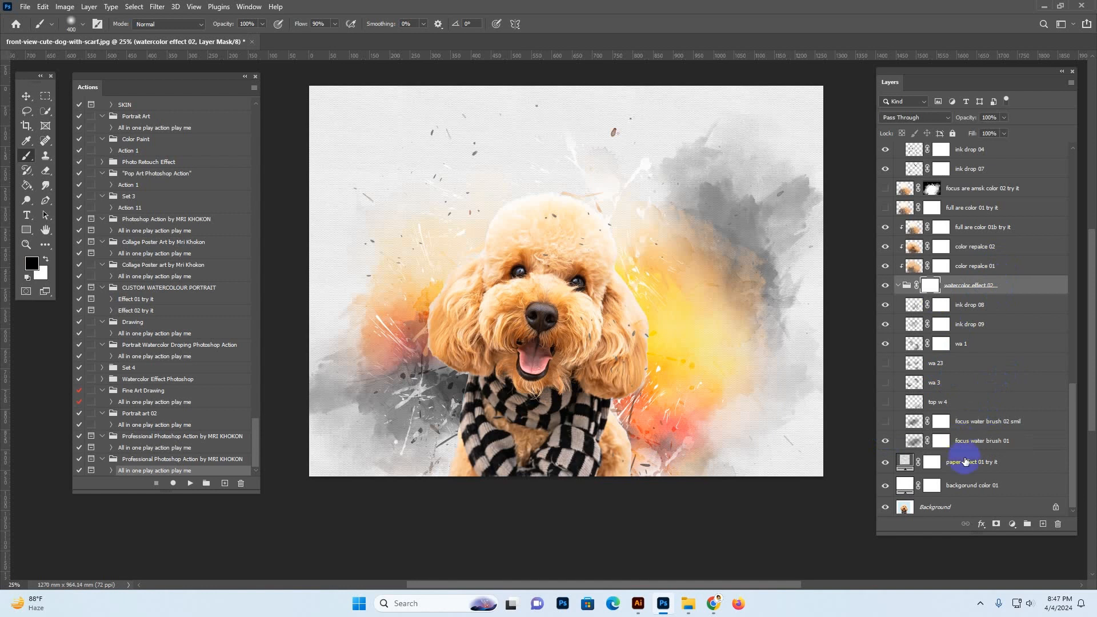
# - Compare the background with the "paper effect 01 try it" layer hidden and shown, examining the texture at 50% zoom
pyautogui.click(980, 461)
pyautogui.click(885, 462)
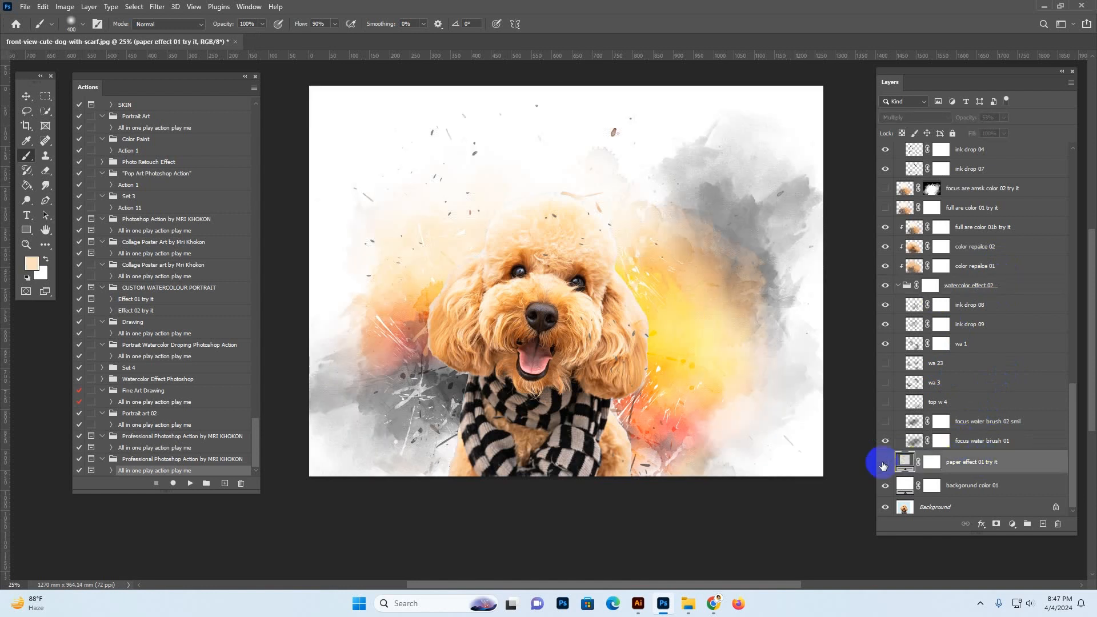
pyautogui.press('z')
pyautogui.click(565, 137)
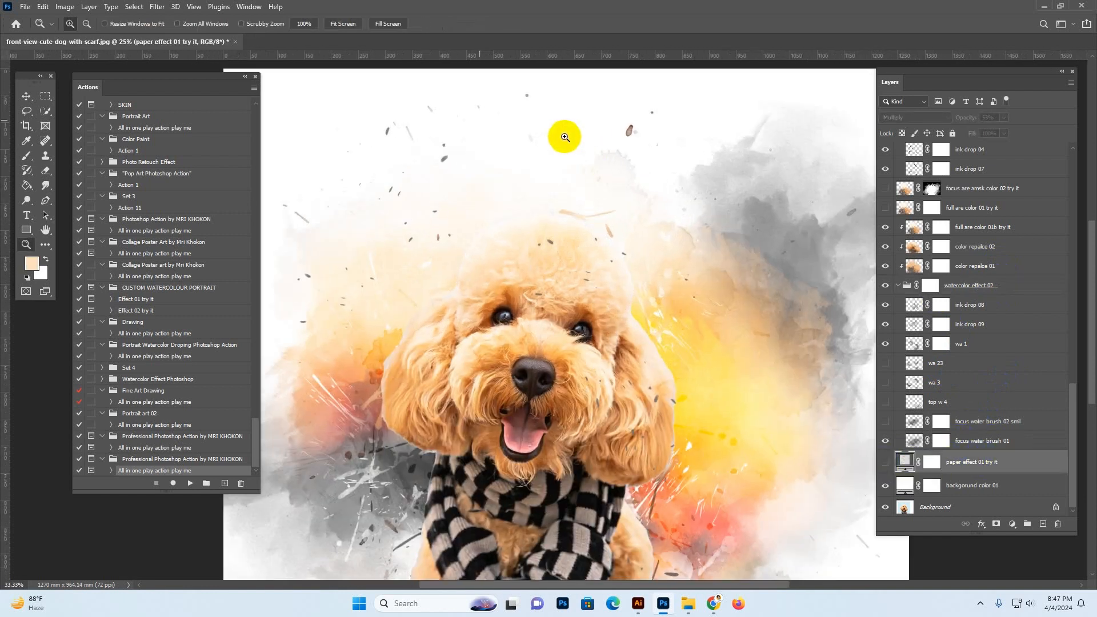
pyautogui.click(565, 137)
pyautogui.click(886, 462)
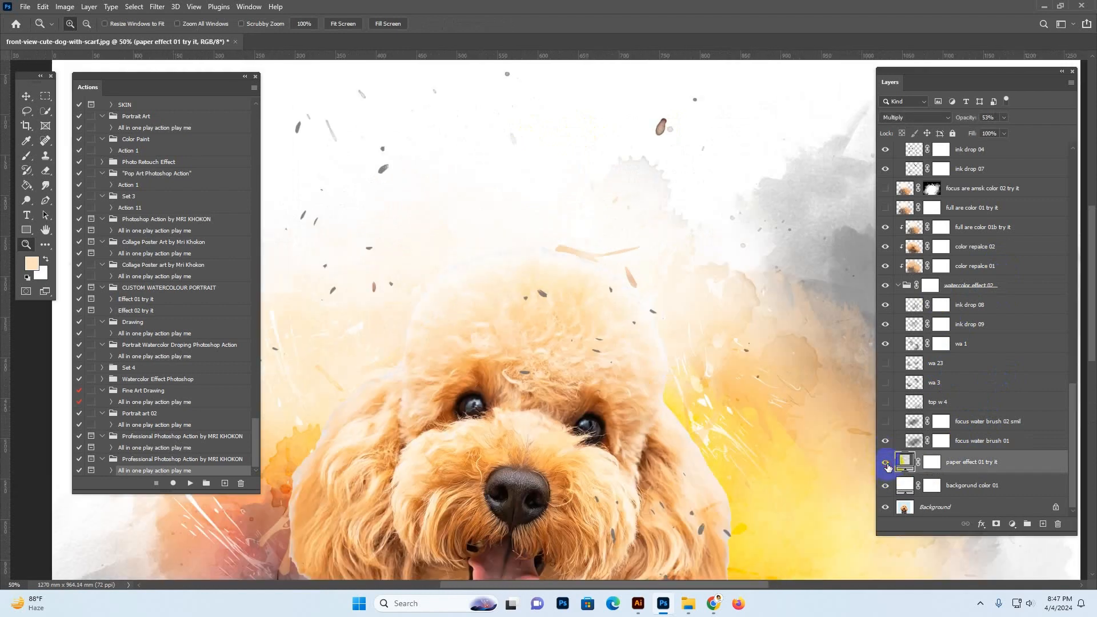
# - Hide the paper effect, "backgorund color 01" and Background layers to view the whole artwork on transparency at 25% zoom
pyautogui.click(886, 463)
pyautogui.click(967, 486)
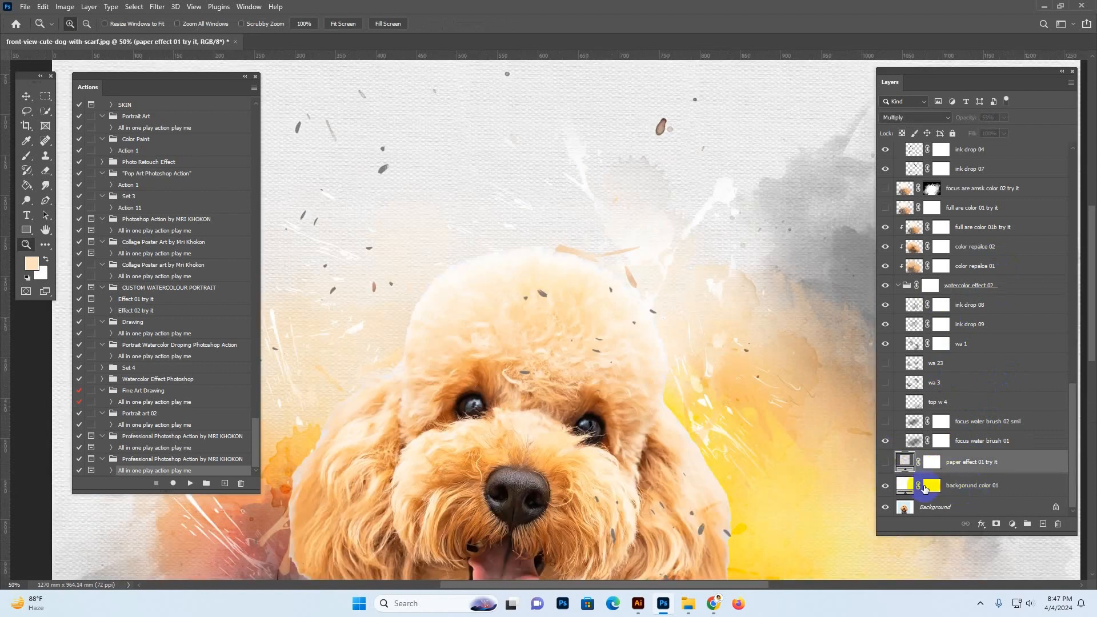
pyautogui.click(886, 486)
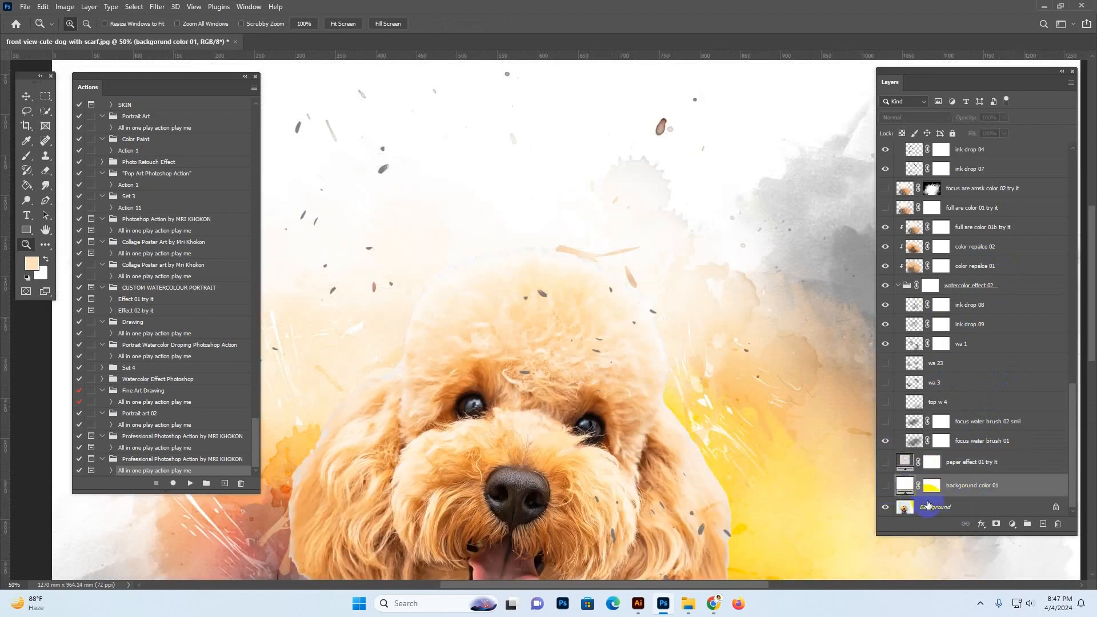
pyautogui.click(904, 507)
pyautogui.click(886, 507)
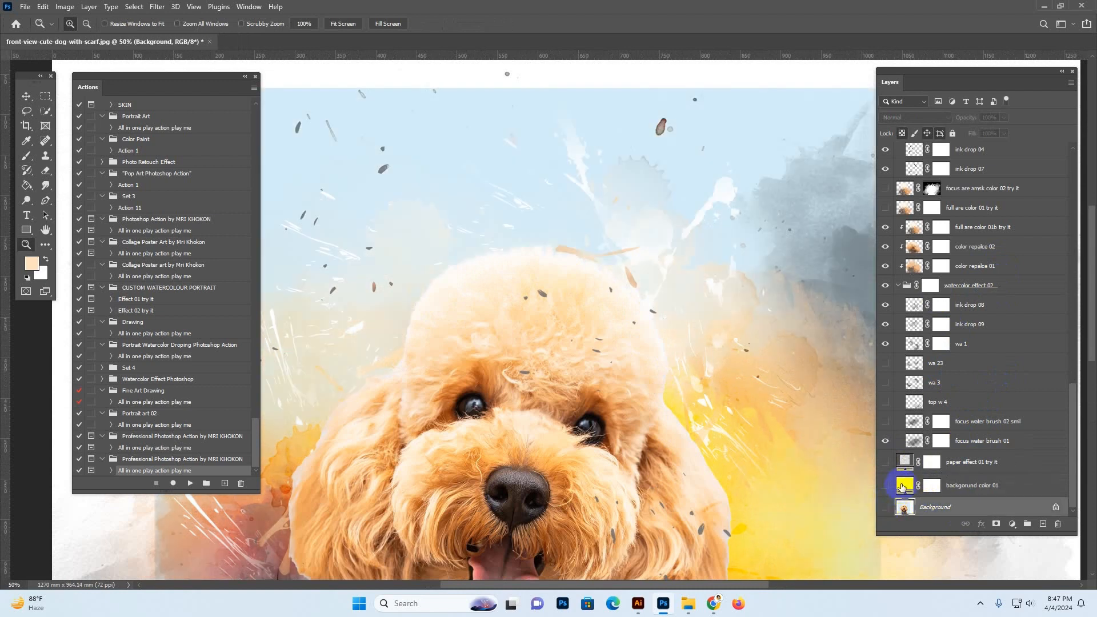
pyautogui.keyDown('alt'); pyautogui.click(693, 262); pyautogui.keyUp('alt')
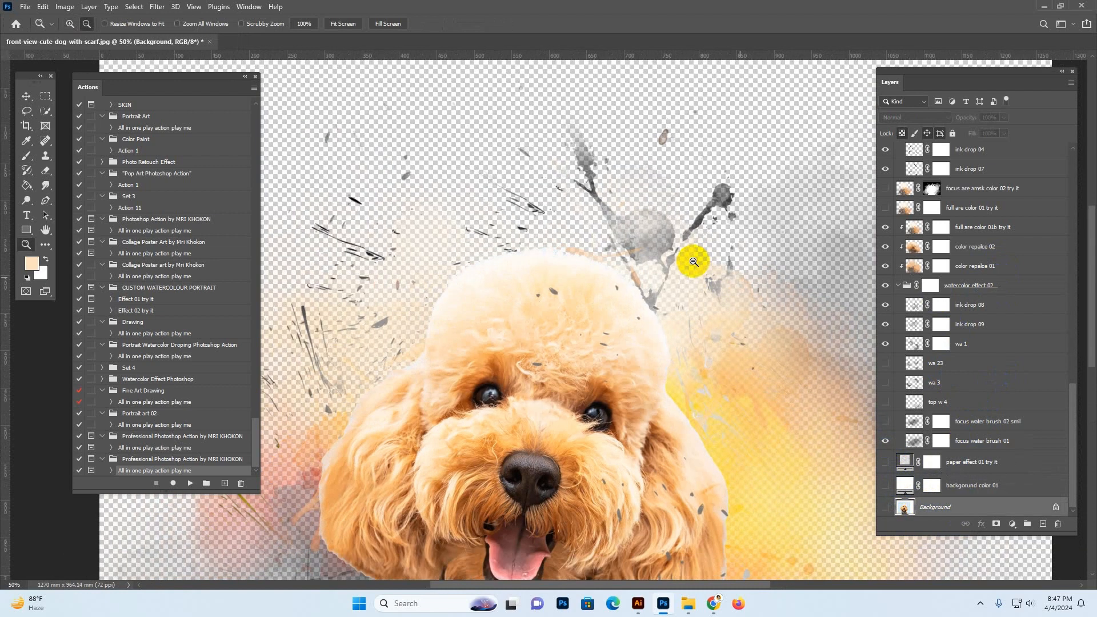
pyautogui.keyDown('alt'); pyautogui.click(694, 262); pyautogui.keyUp('alt')
pyautogui.moveTo(728, 292); pyautogui.dragTo(691, 238)
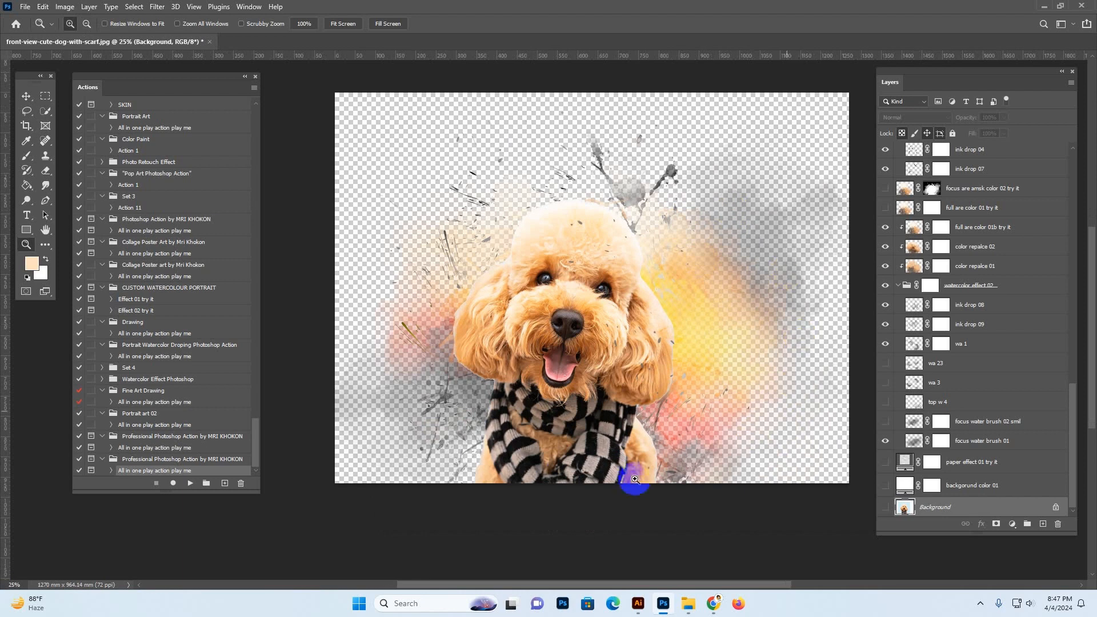
# - Look over the export options, including quick PNG export, without exporting anything
pyautogui.click(24, 6)
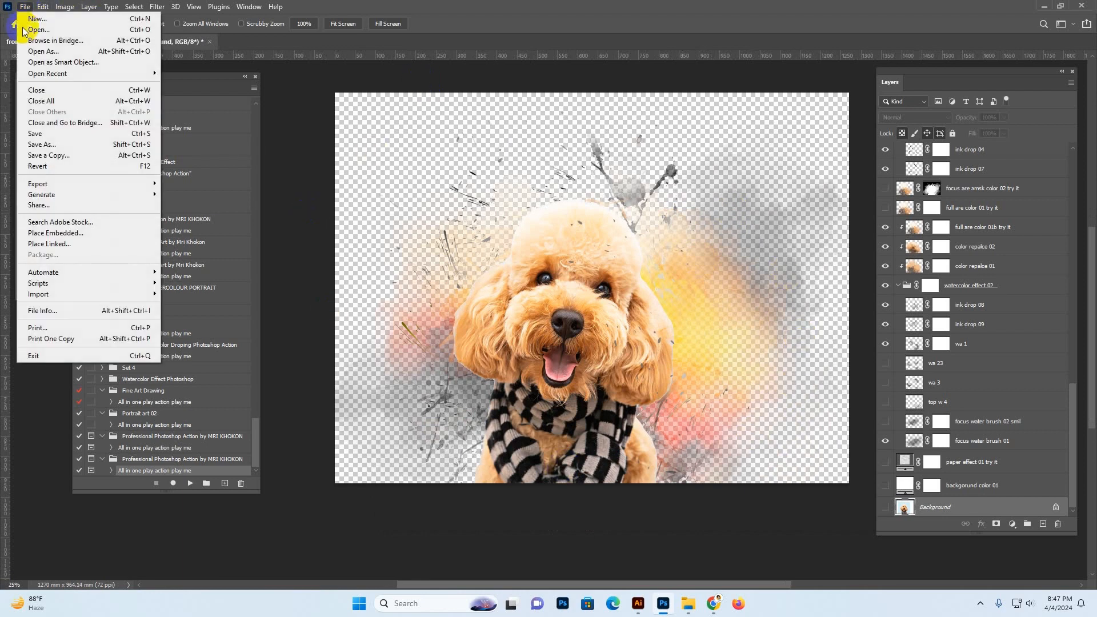
pyautogui.moveTo(37, 183)
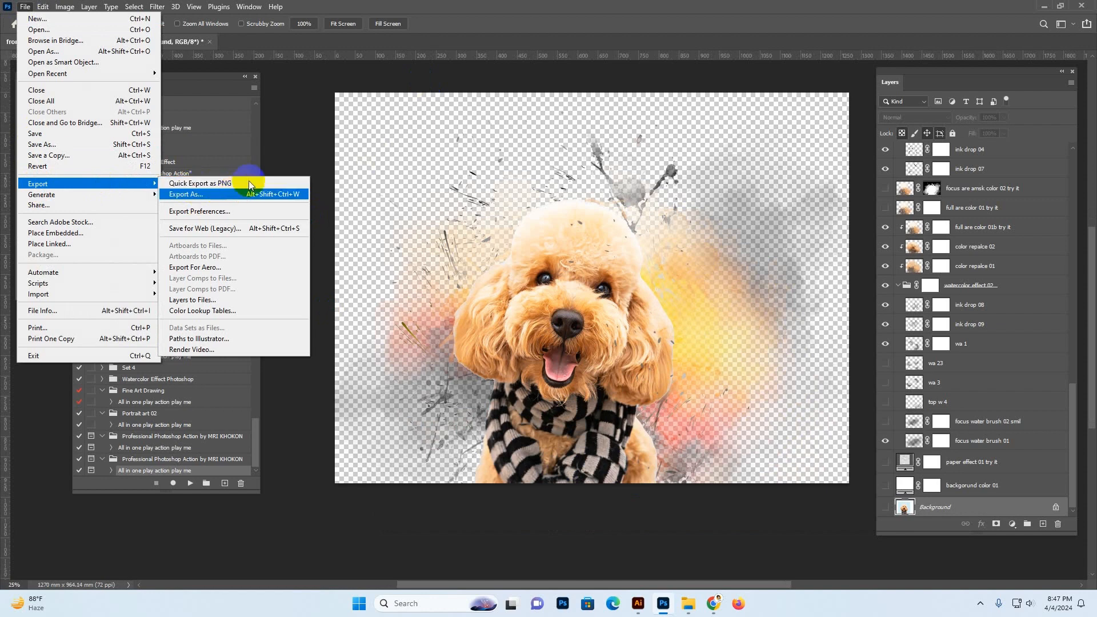
pyautogui.click(978, 485)
# - Show the Background, "backgorund color 01" and "paper effect 01 try it" layers again
pyautogui.click(885, 507)
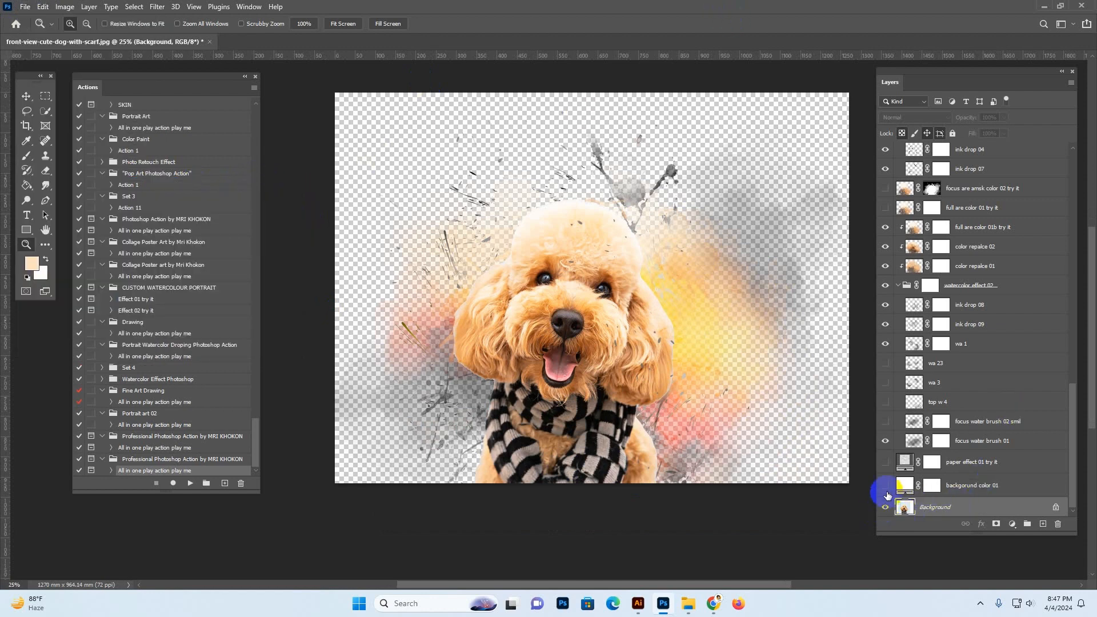
pyautogui.click(885, 485)
pyautogui.click(966, 485)
pyautogui.click(959, 463)
pyautogui.click(885, 462)
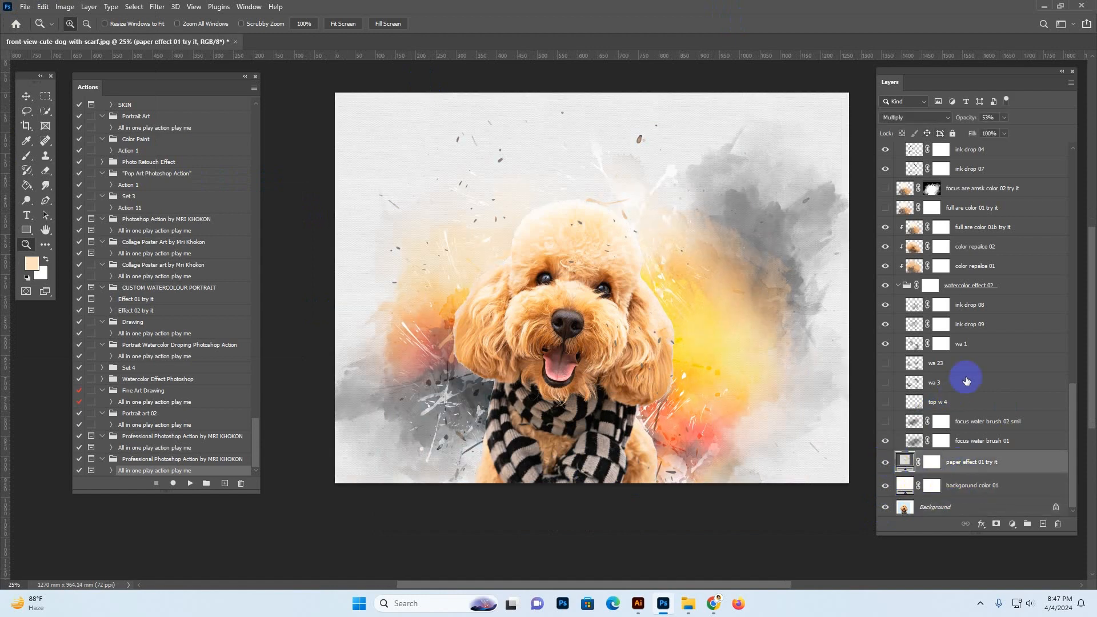
# - Preview the "main photo 01" layer and hide it again, then look at the "dark art photo 01" and "extra white add01 try it" layers
pyautogui.scroll(4, 971, 354)
pyautogui.scroll(1, 980, 318)
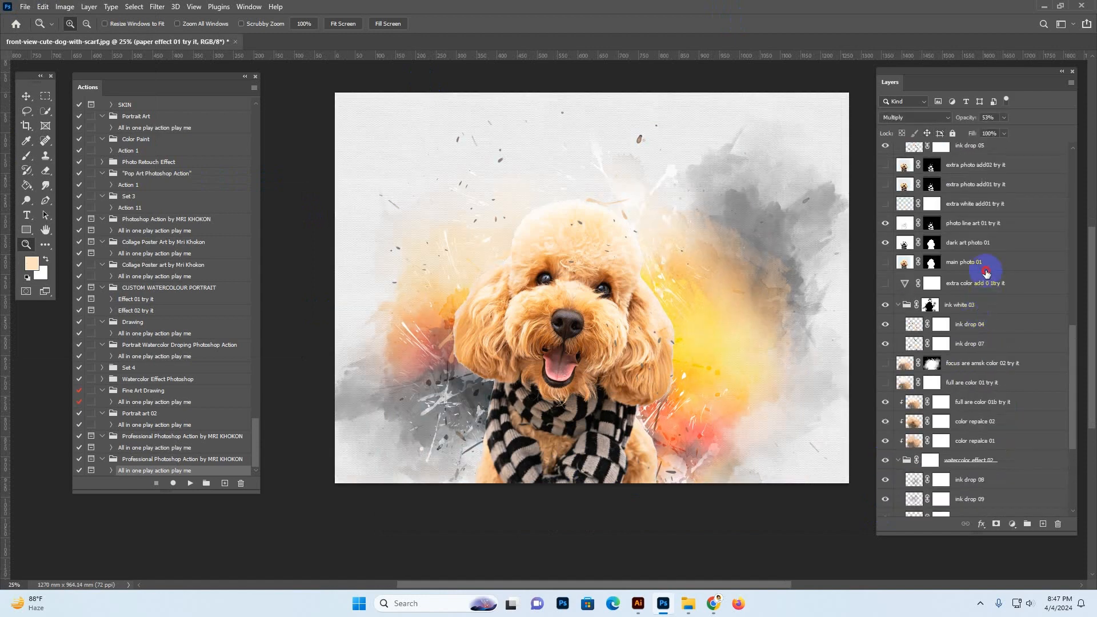
pyautogui.click(965, 262)
pyautogui.click(885, 262)
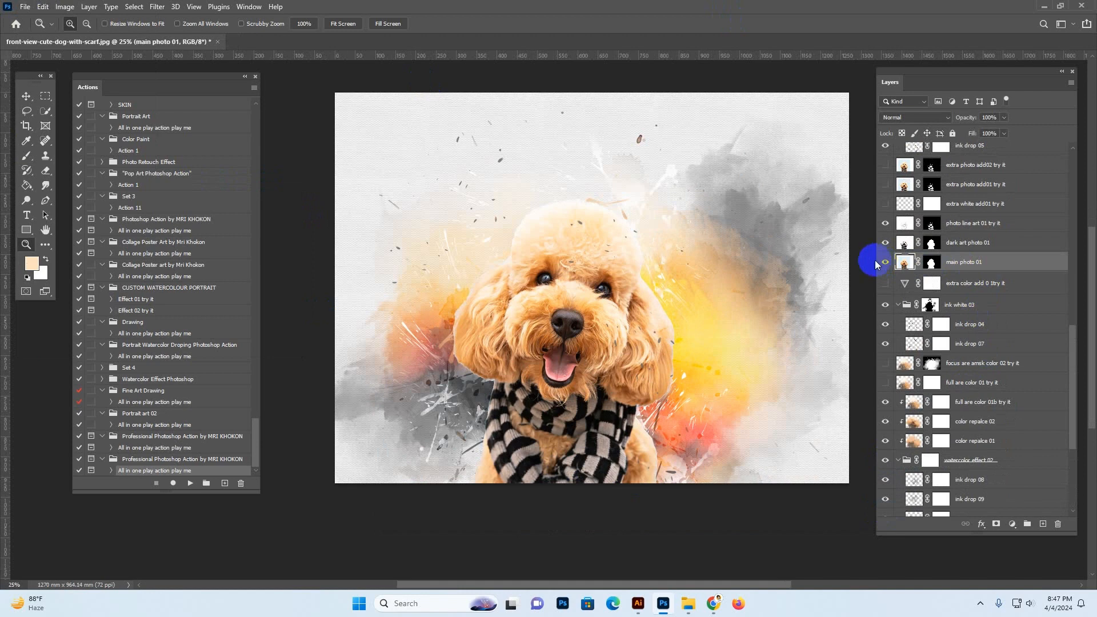
pyautogui.hotkey('ctrl', '+')
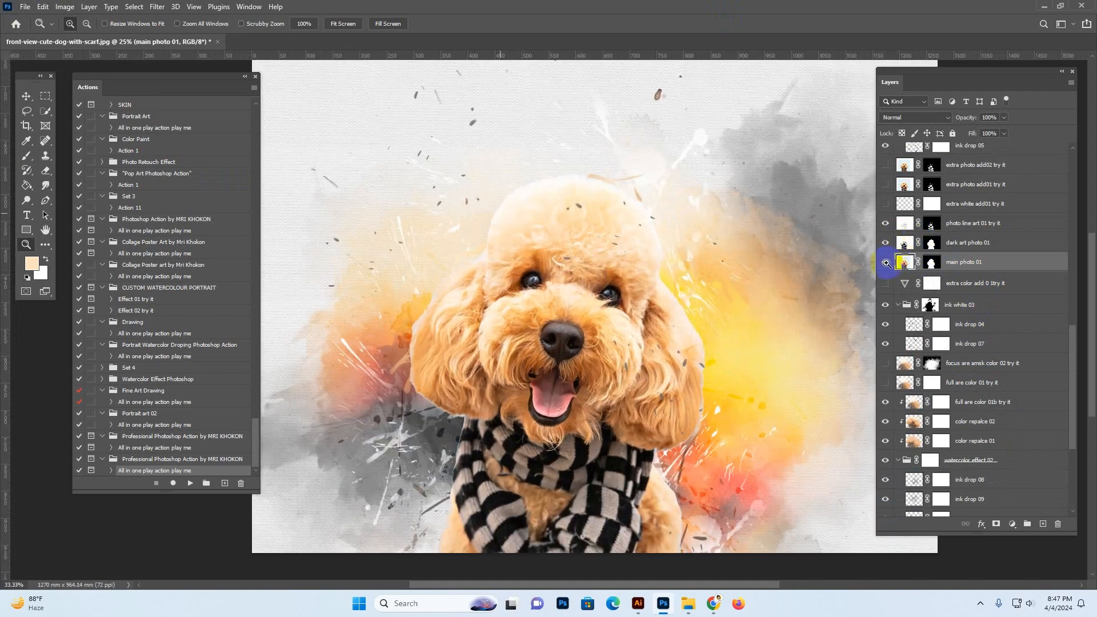
pyautogui.click(971, 242)
pyautogui.click(979, 206)
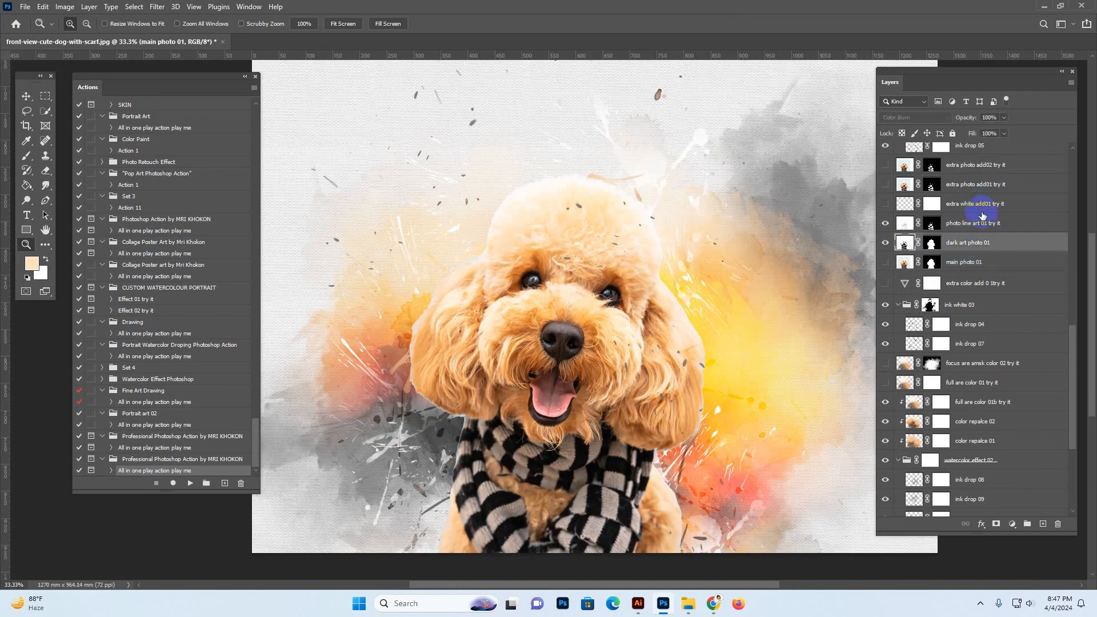
# - Preview the "painting full are photo try it 04" layer on the dog, inspecting the face up close, and hide it again
pyautogui.scroll(4, 979, 213)
pyautogui.scroll(14, 966, 267)
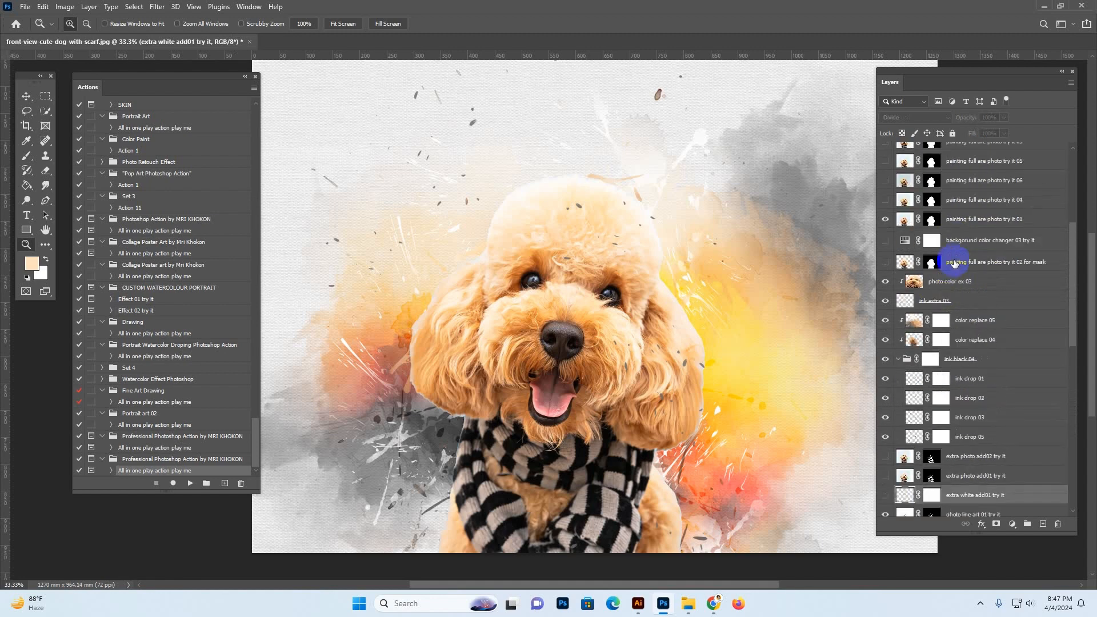
pyautogui.click(964, 259)
pyautogui.click(885, 259)
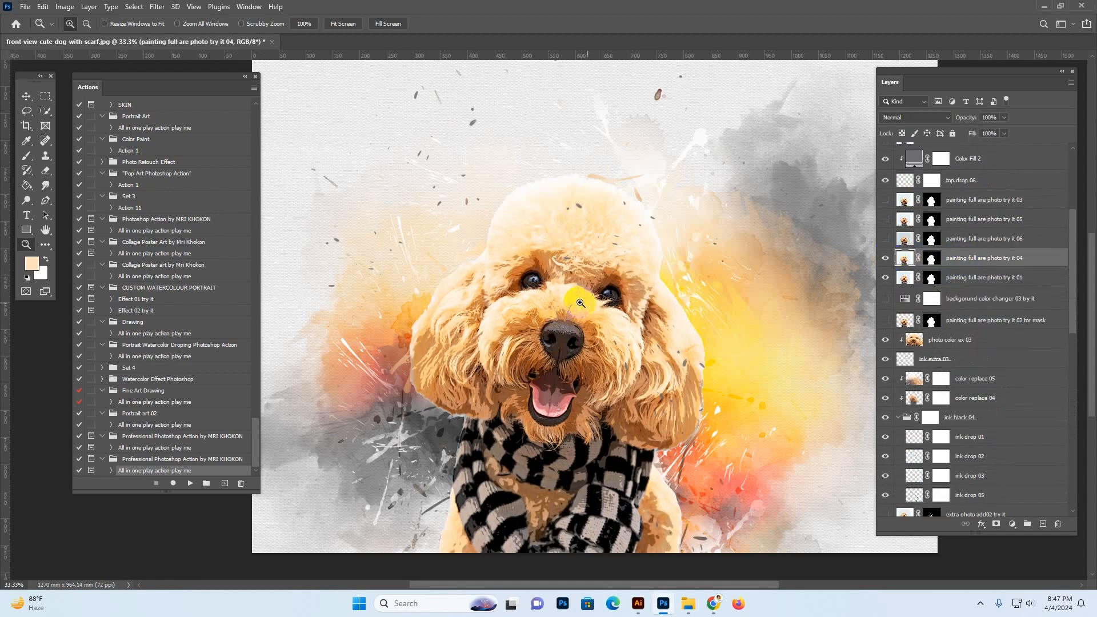
pyautogui.click(592, 280)
pyautogui.keyDown('alt'); pyautogui.click(619, 324); pyautogui.keyUp('alt')
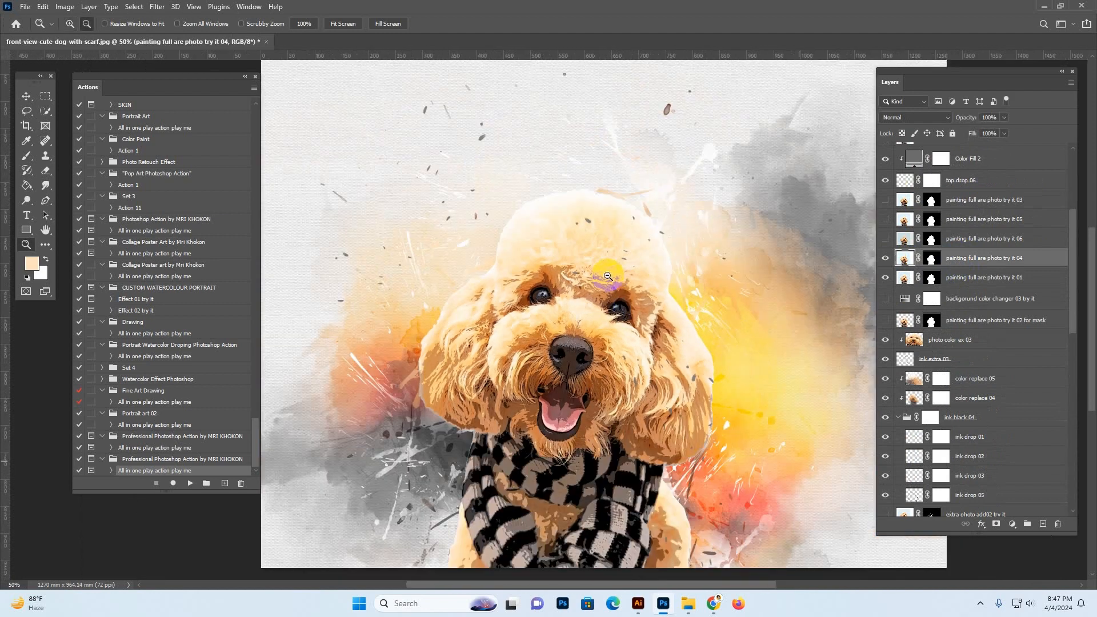
pyautogui.click(885, 257)
# - Preview the "painting full are photo try it" layers 06, 05 and 03 one after the other, hiding each again
pyautogui.click(885, 239)
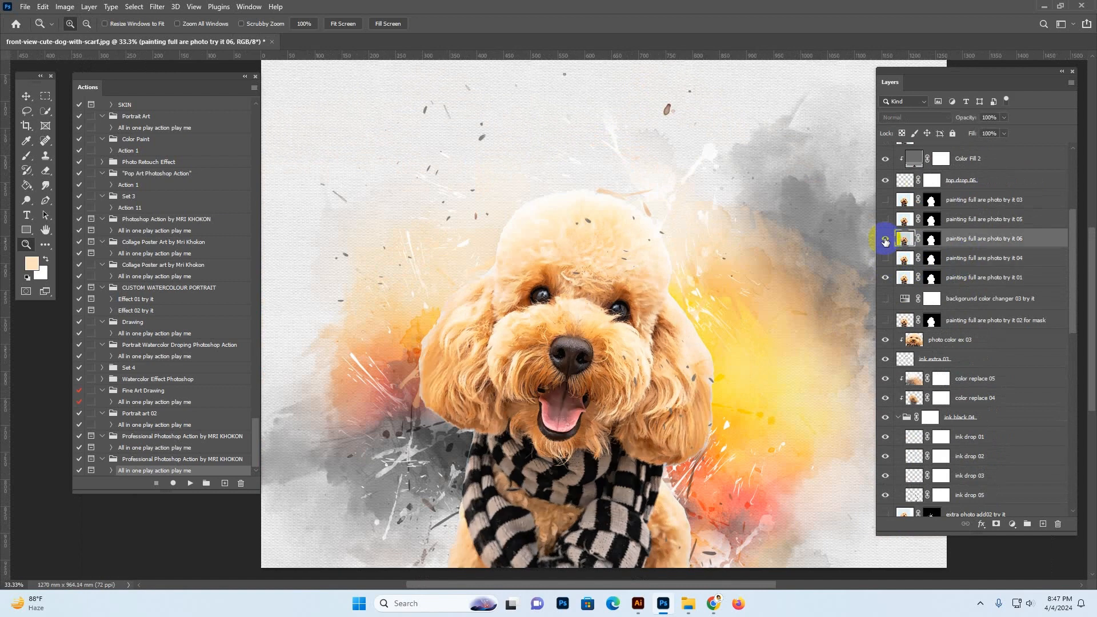
pyautogui.click(885, 239)
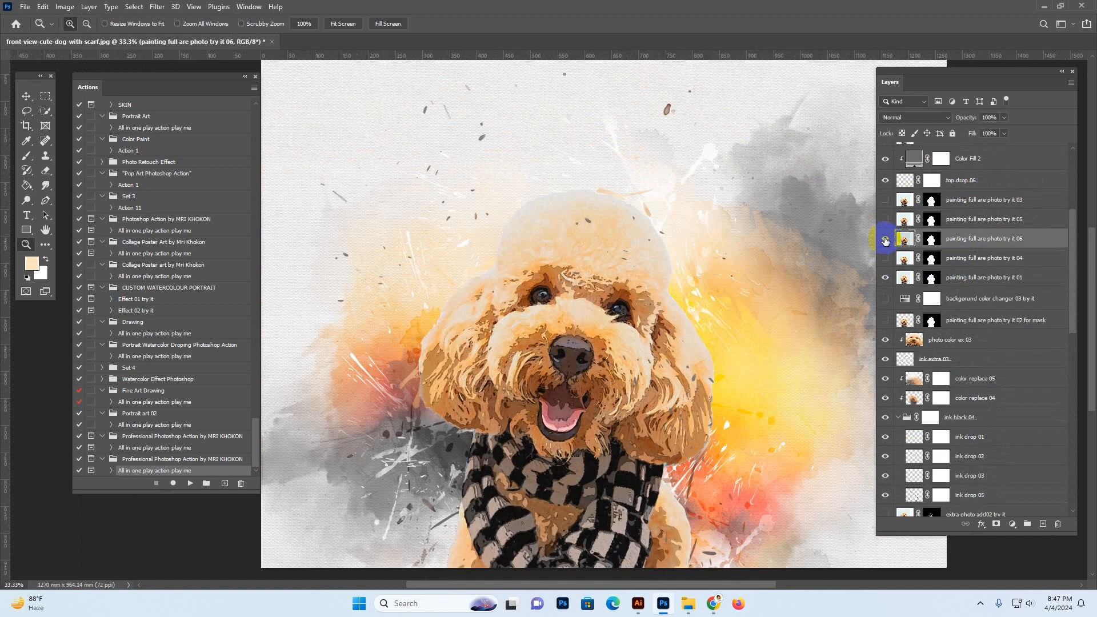
pyautogui.click(885, 240)
pyautogui.click(885, 220)
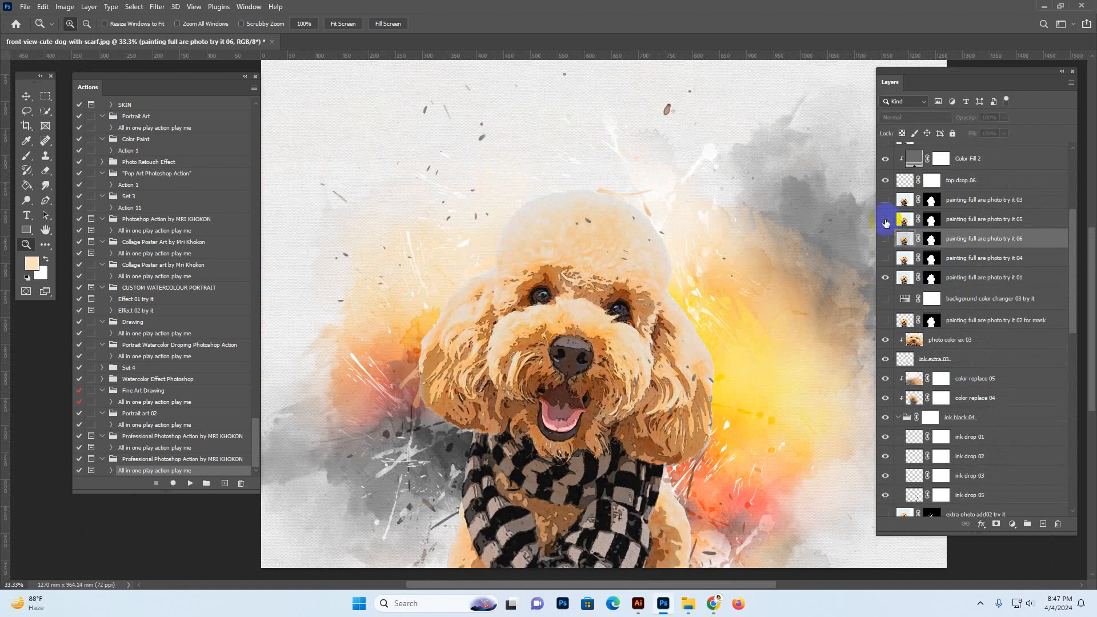
pyautogui.click(886, 223)
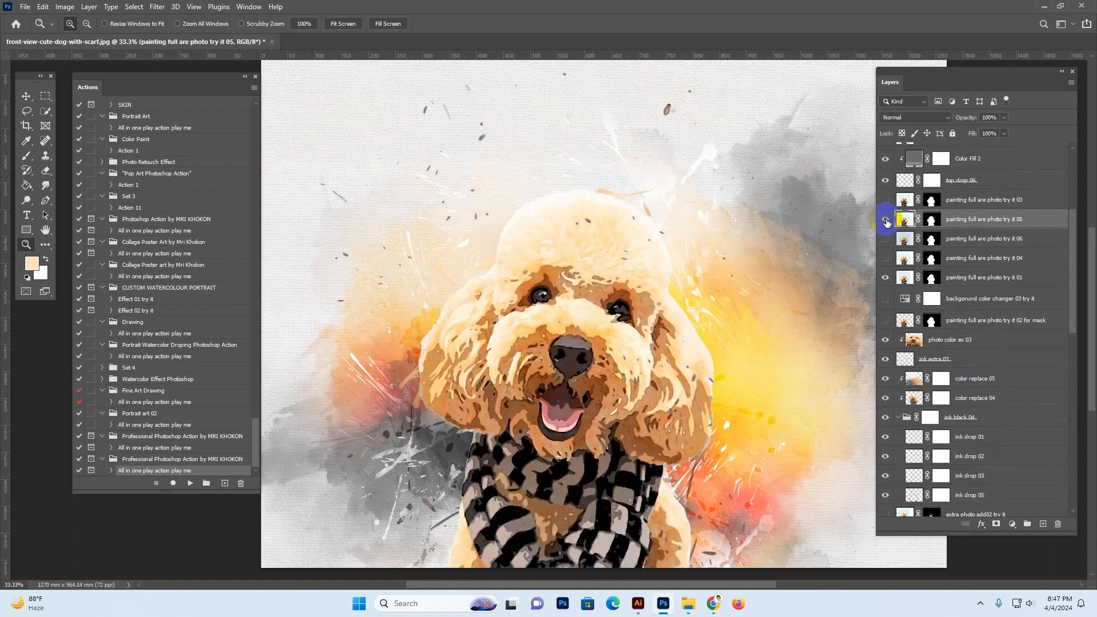
pyautogui.click(887, 204)
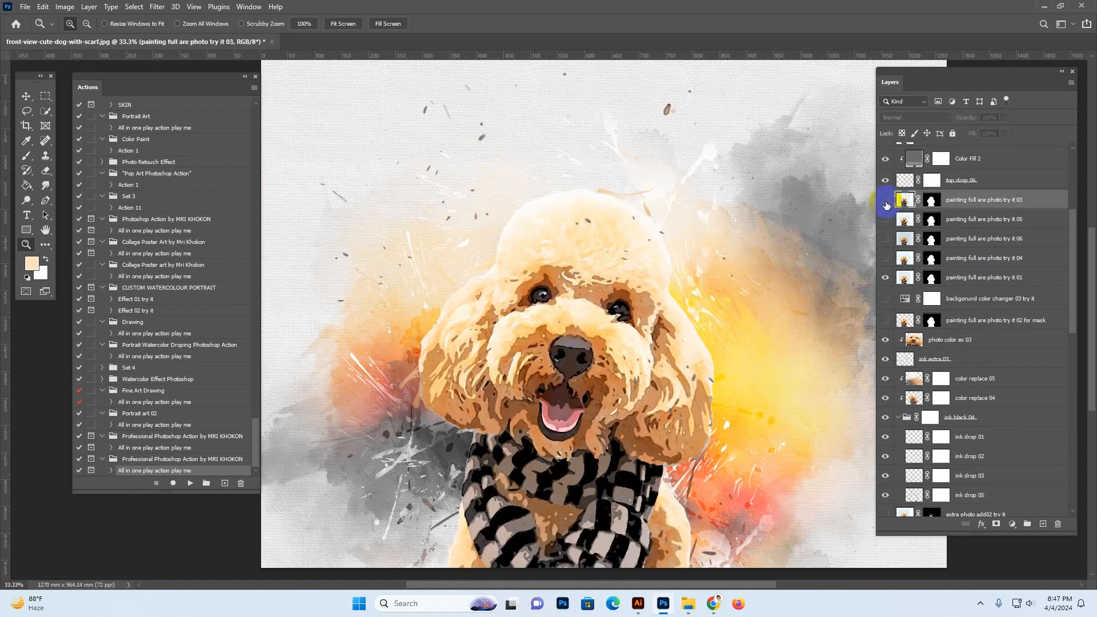
pyautogui.click(885, 201)
pyautogui.click(886, 205)
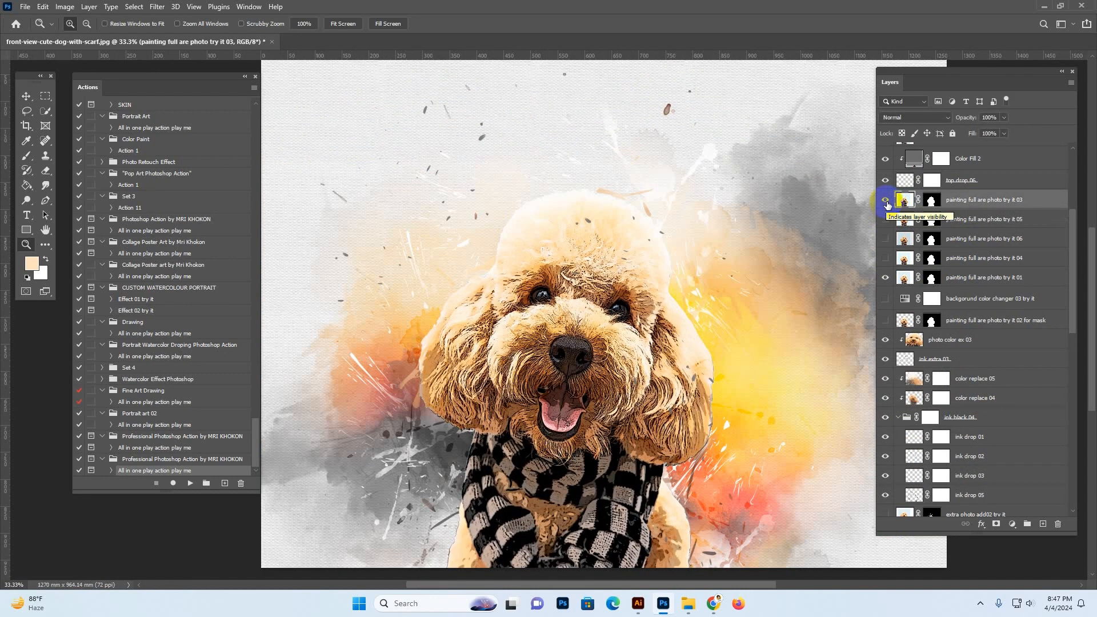
# - Show the "painting full are photo try it 04" layer and lower its opacity to 38%
pyautogui.click(903, 259)
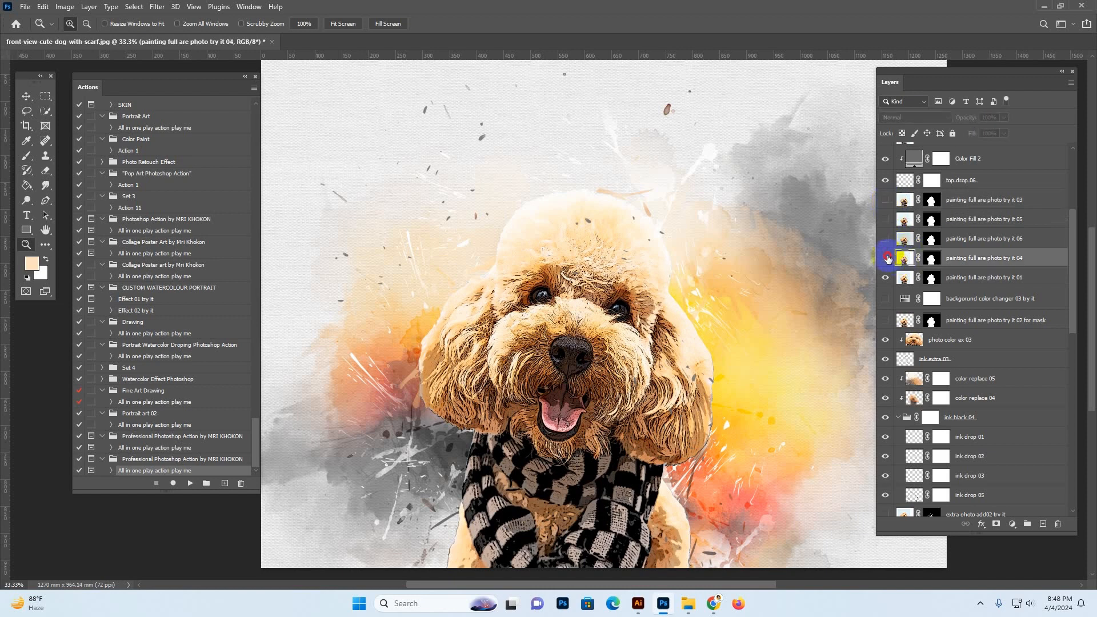
pyautogui.click(885, 258)
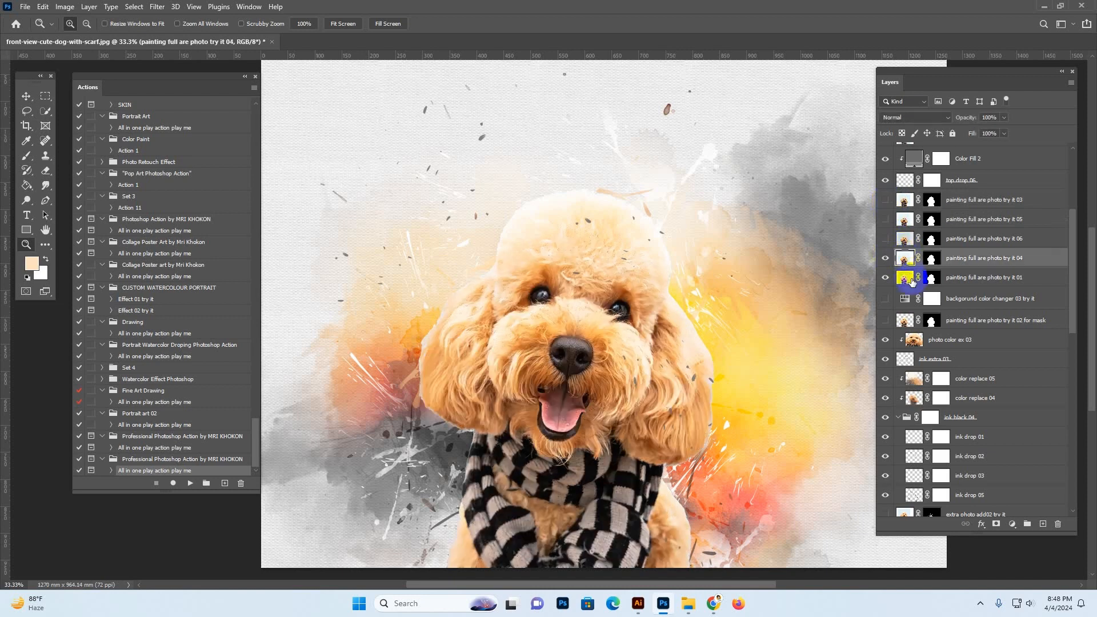
pyautogui.click(903, 279)
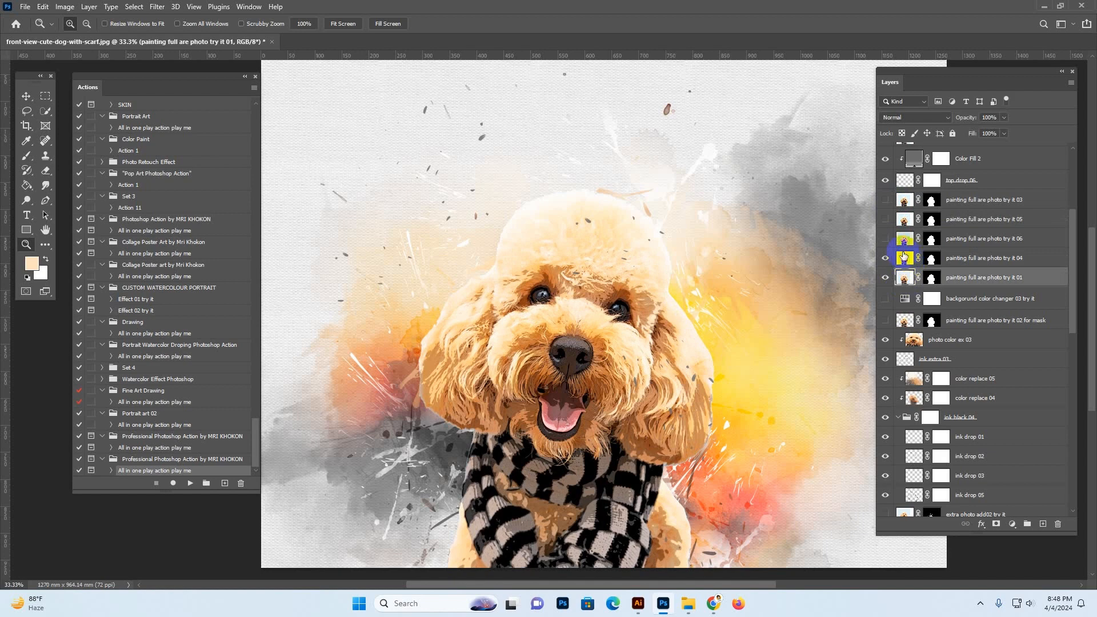
pyautogui.click(906, 261)
pyautogui.click(1003, 118)
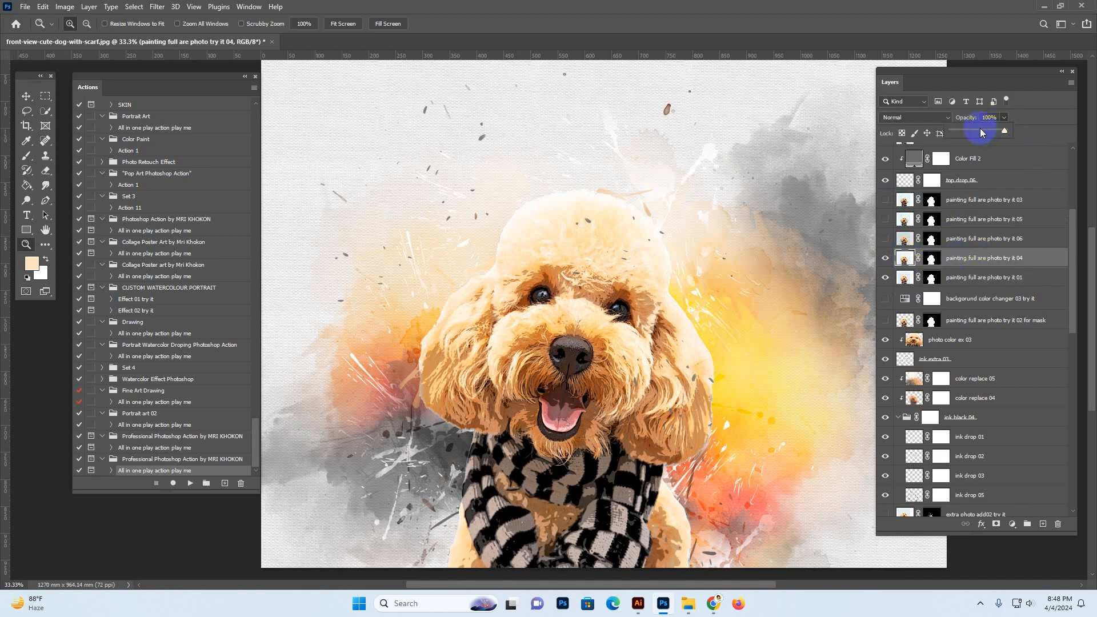
pyautogui.moveTo(974, 131); pyautogui.dragTo(971, 131)
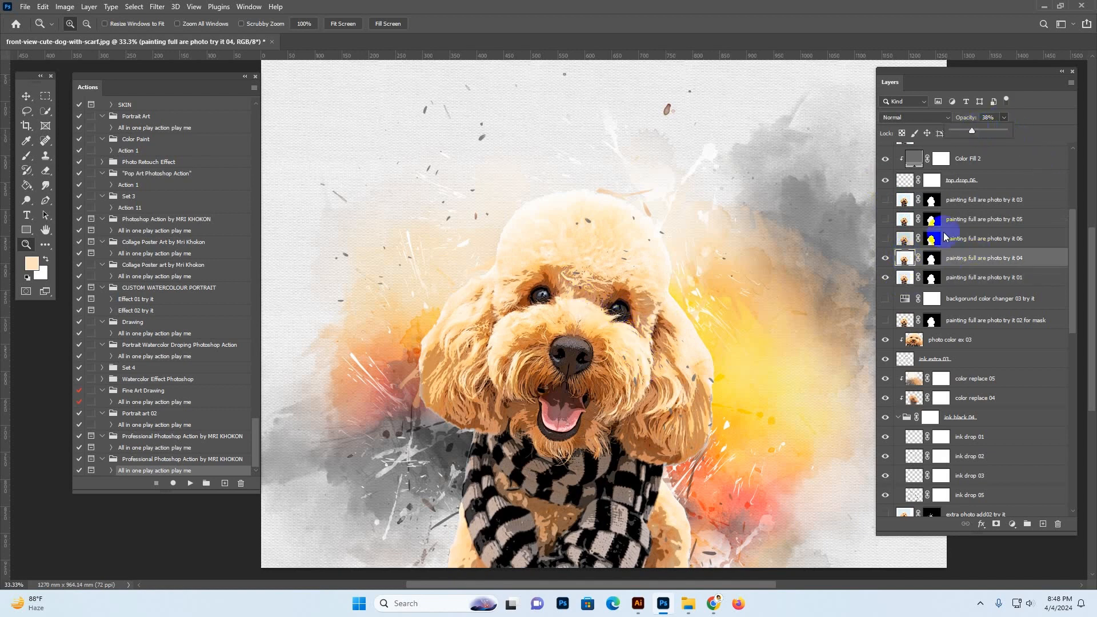
pyautogui.click(953, 321)
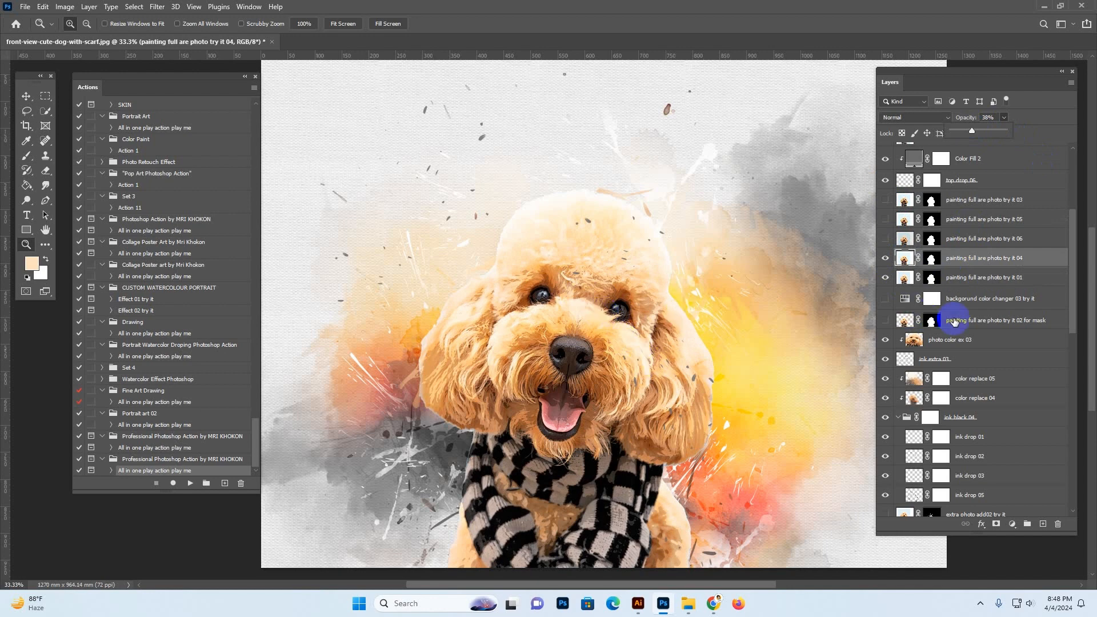
# - Show the "color changer 02 try it" layer, shift its Hue/Saturation hue to blue, and hide the layer again
pyautogui.scroll(5, 954, 321)
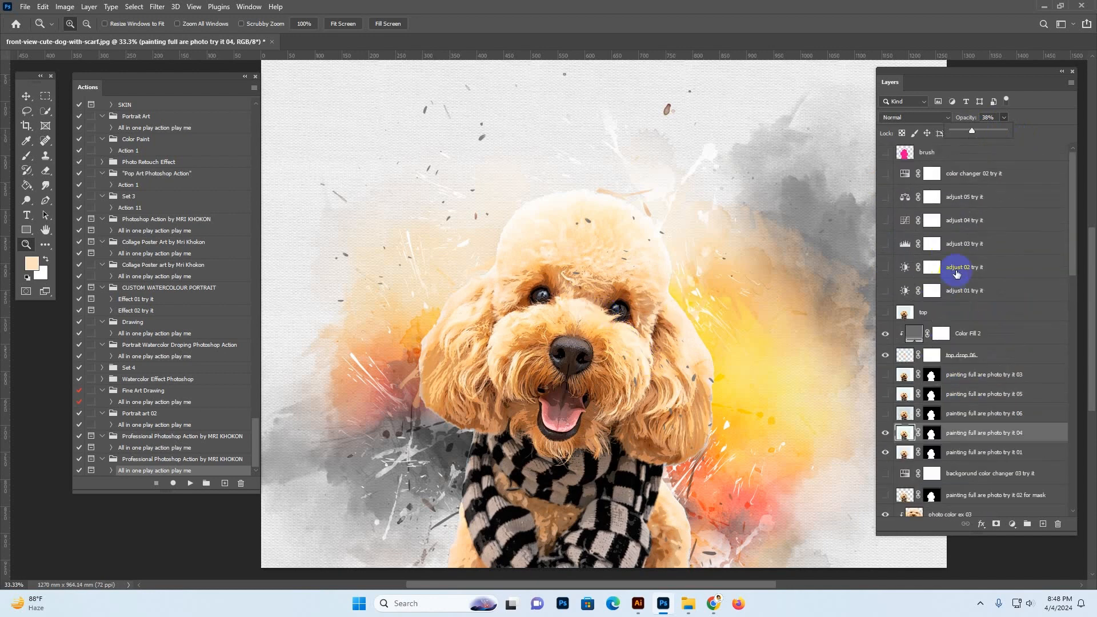
pyautogui.click(932, 173)
pyautogui.click(885, 174)
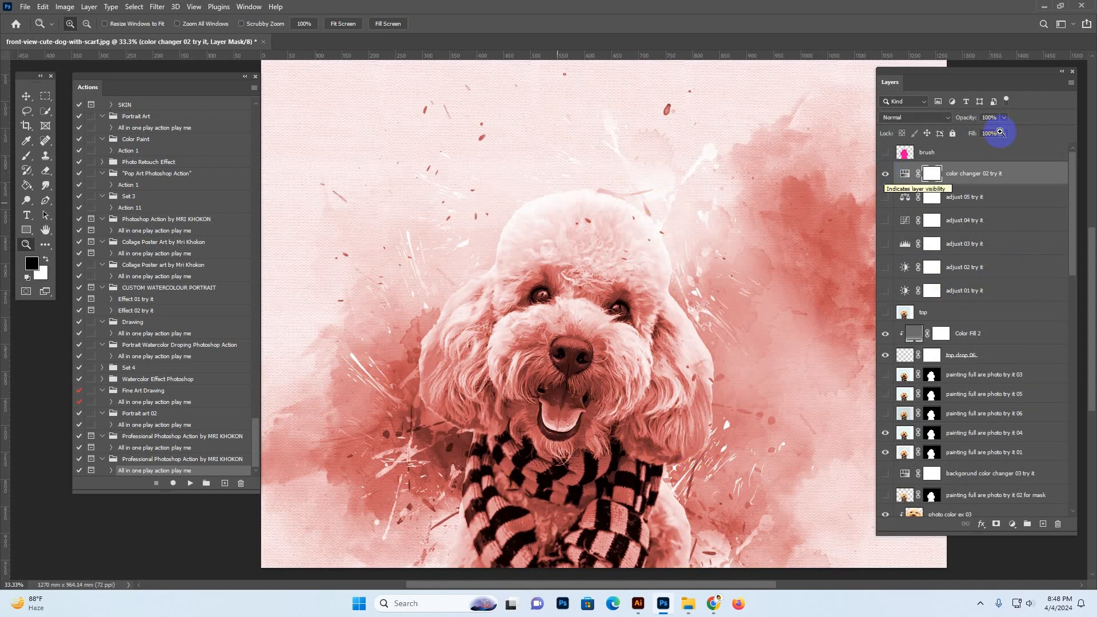
pyautogui.click(904, 175)
pyautogui.doubleClick(903, 175)
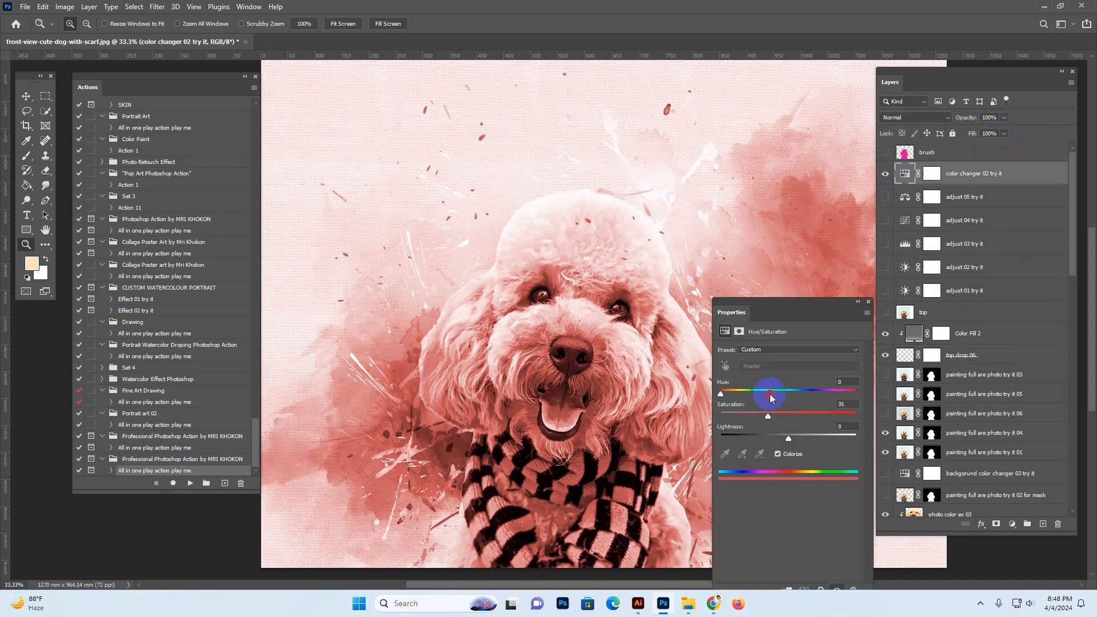
pyautogui.moveTo(771, 397)
pyautogui.mouseDown()
pyautogui.moveTo(827, 396)
pyautogui.moveTo(789, 397)
pyautogui.mouseUp()
pyautogui.click(868, 302)
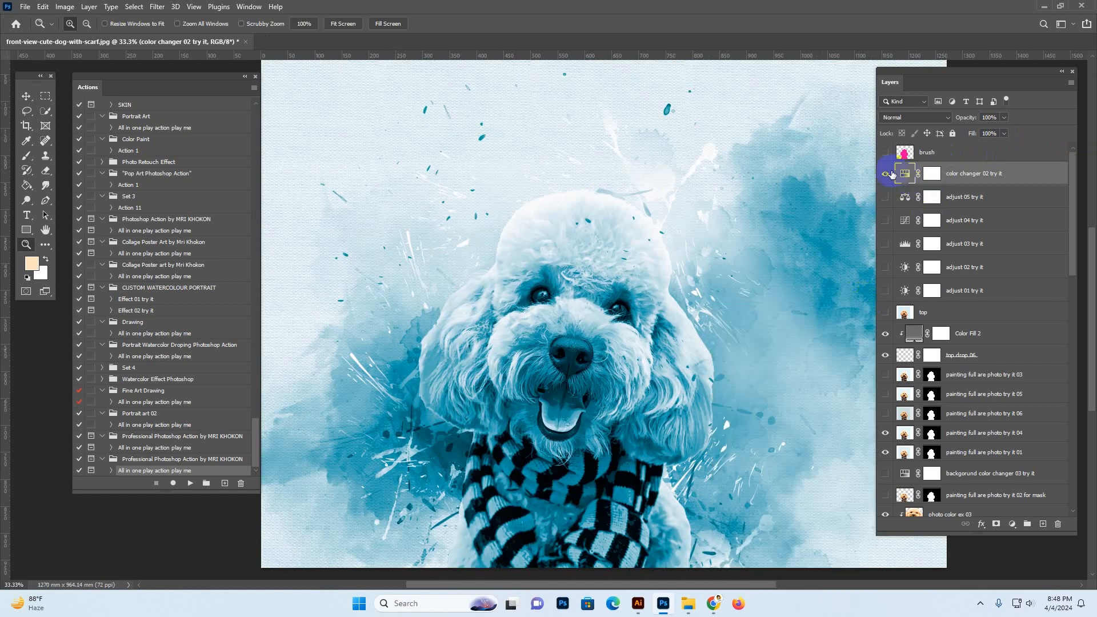
pyautogui.click(886, 173)
# - Toggle the "adjust 05 try it" color balance layer to compare the artwork with and without it, leaving it hidden
pyautogui.click(966, 198)
pyautogui.click(885, 197)
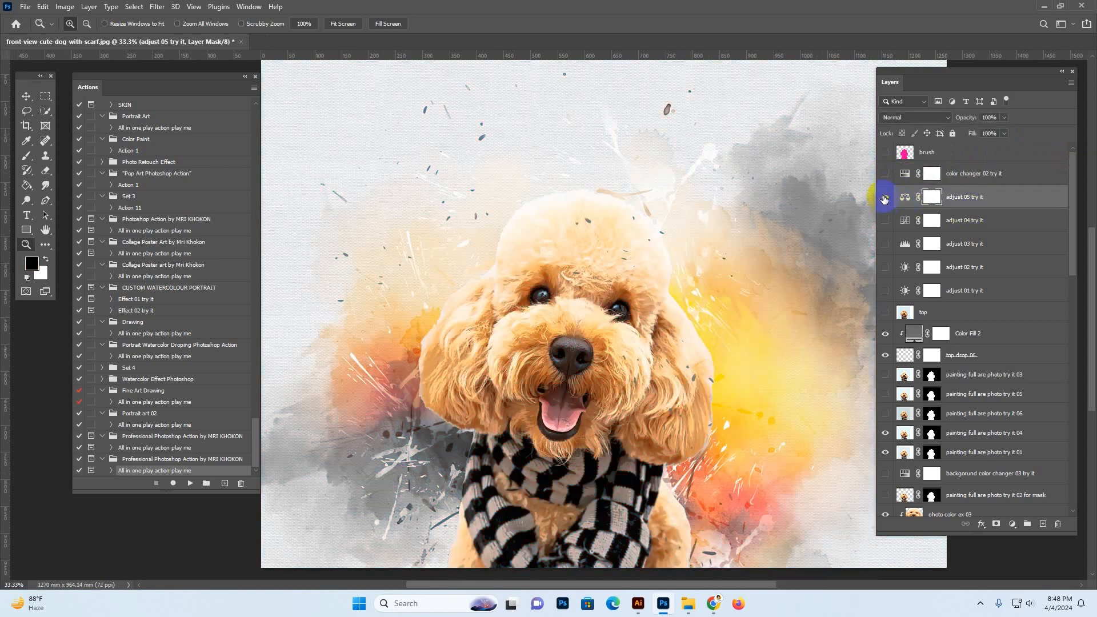
pyautogui.click(885, 197)
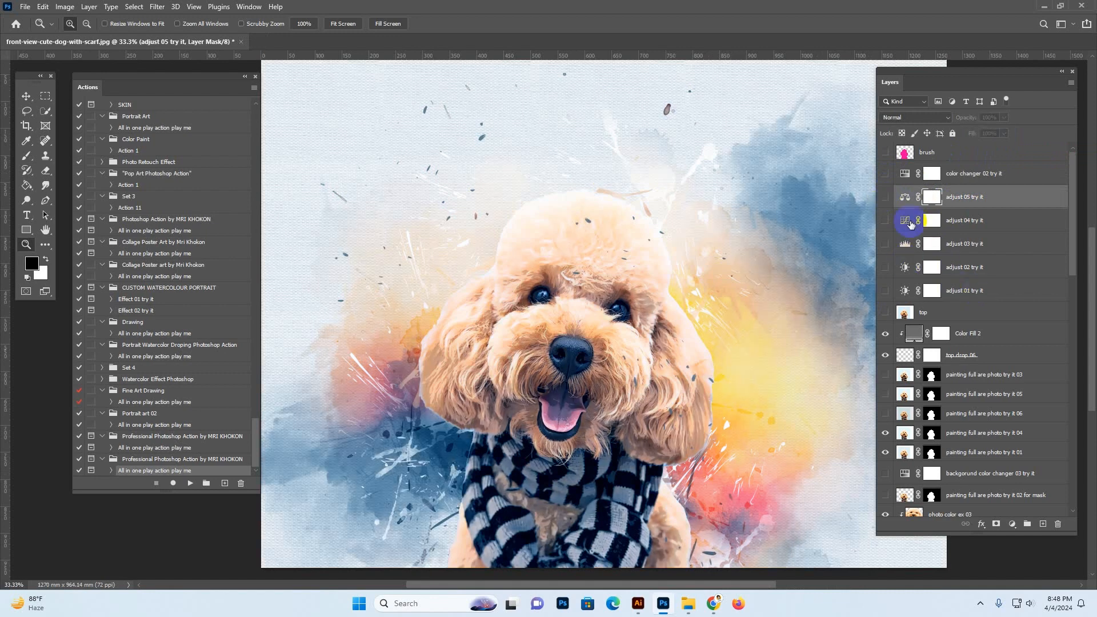
pyautogui.click(885, 197)
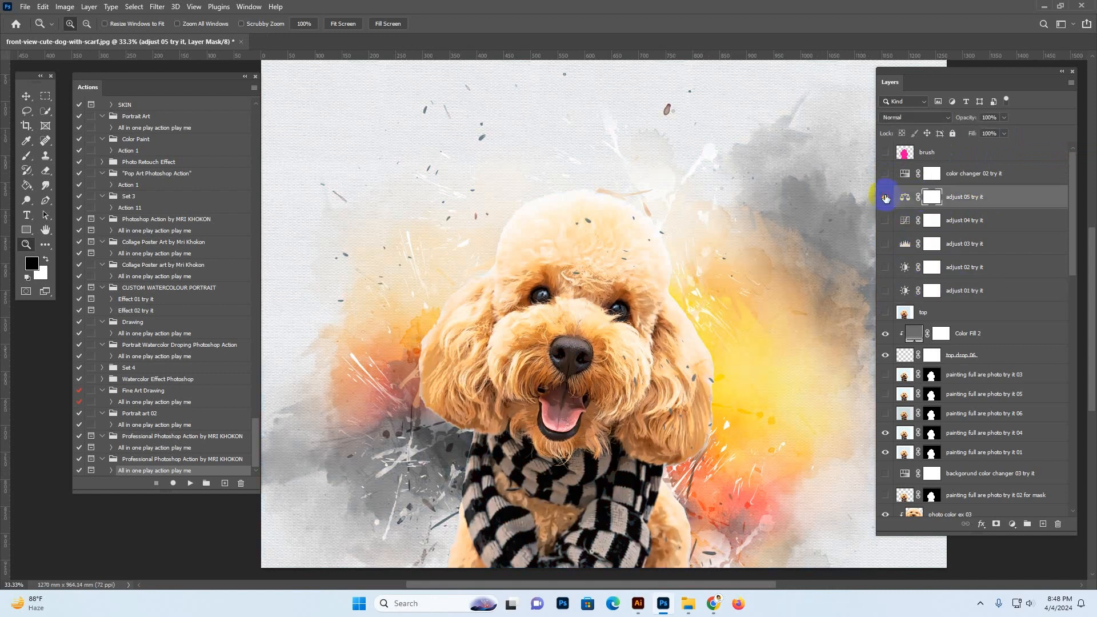
pyautogui.click(885, 197)
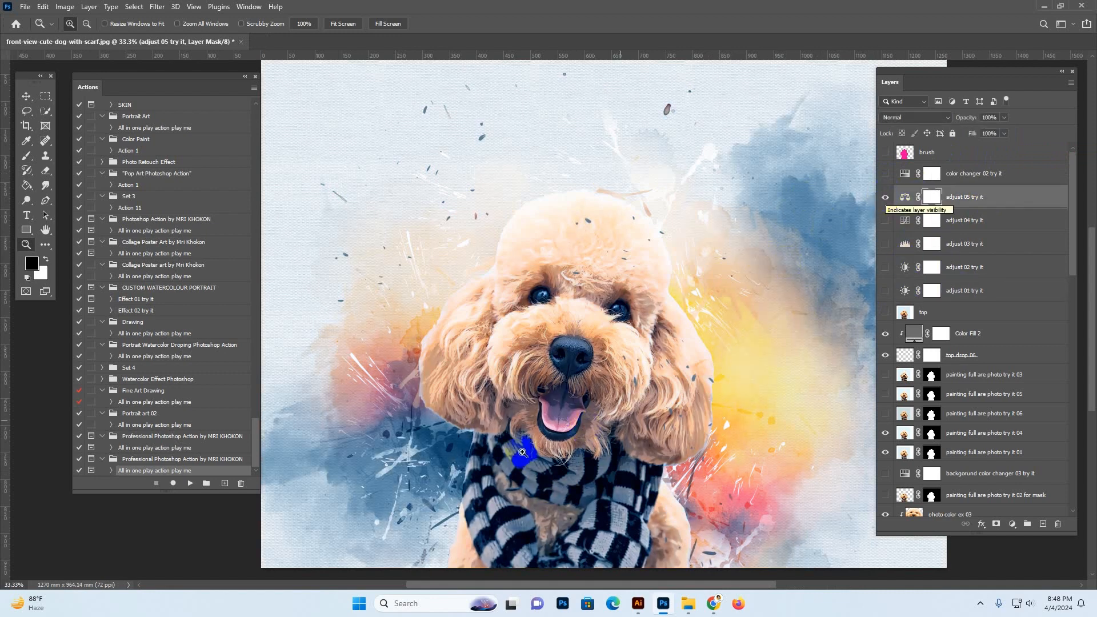
pyautogui.click(885, 197)
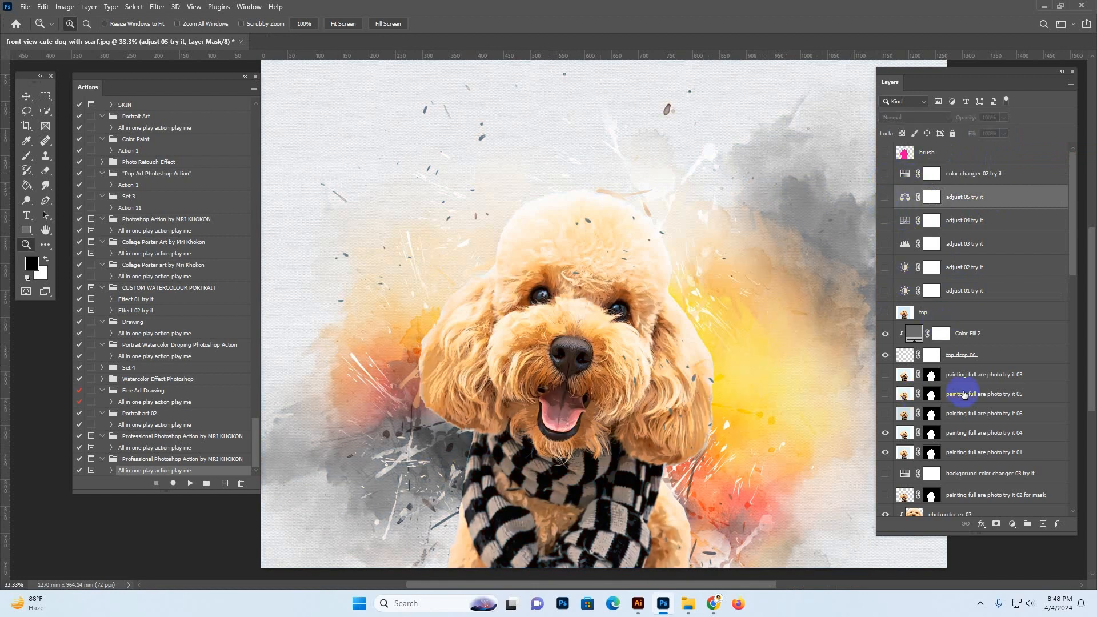
# - Show the "backgorund color changer 03 try it" layer and shift its hue so the yellow background paint turns green
pyautogui.scroll(-2, 976, 416)
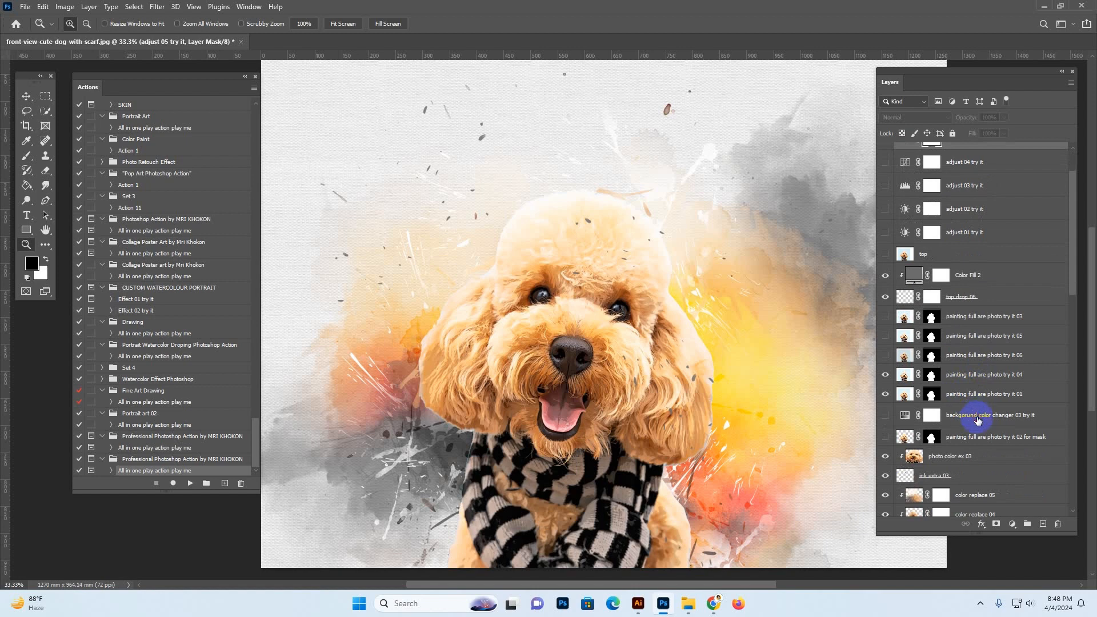
pyautogui.click(978, 419)
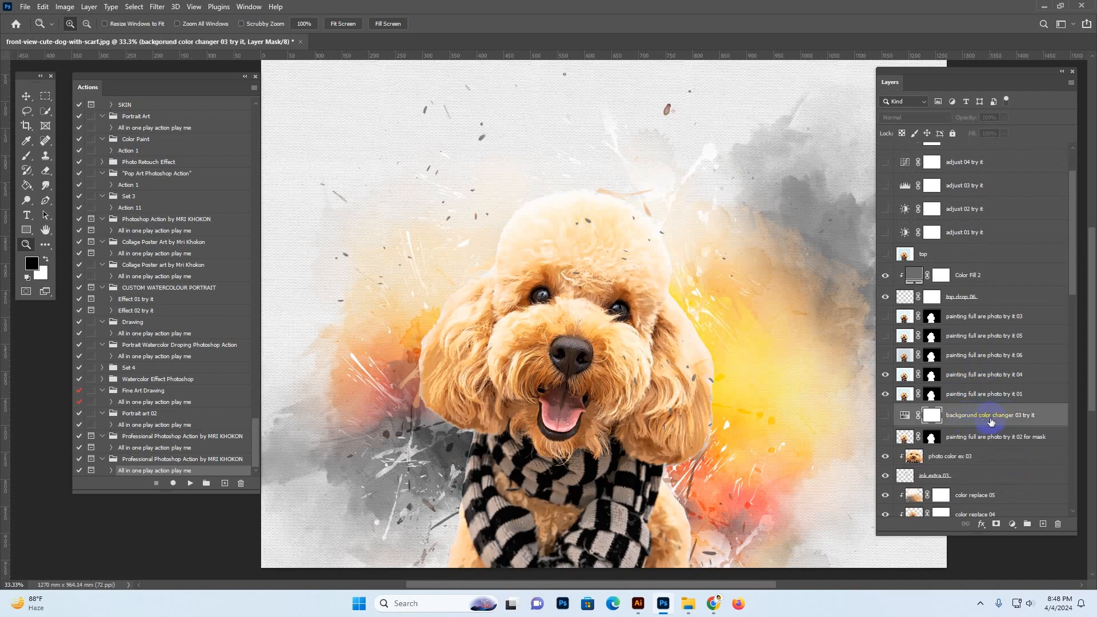
pyautogui.click(887, 417)
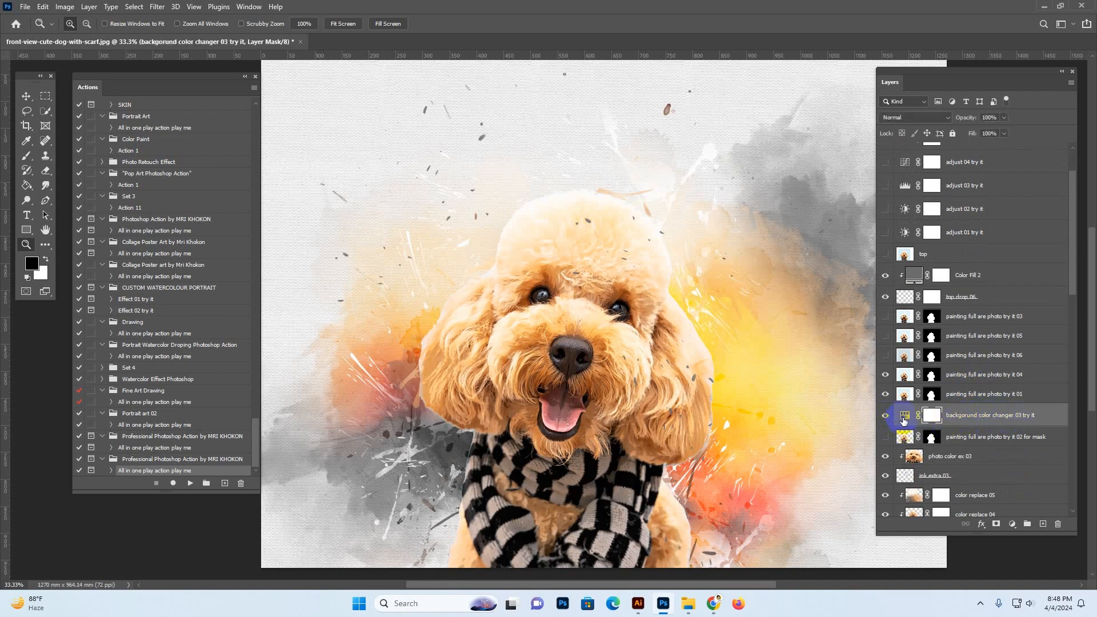
pyautogui.doubleClick(903, 416)
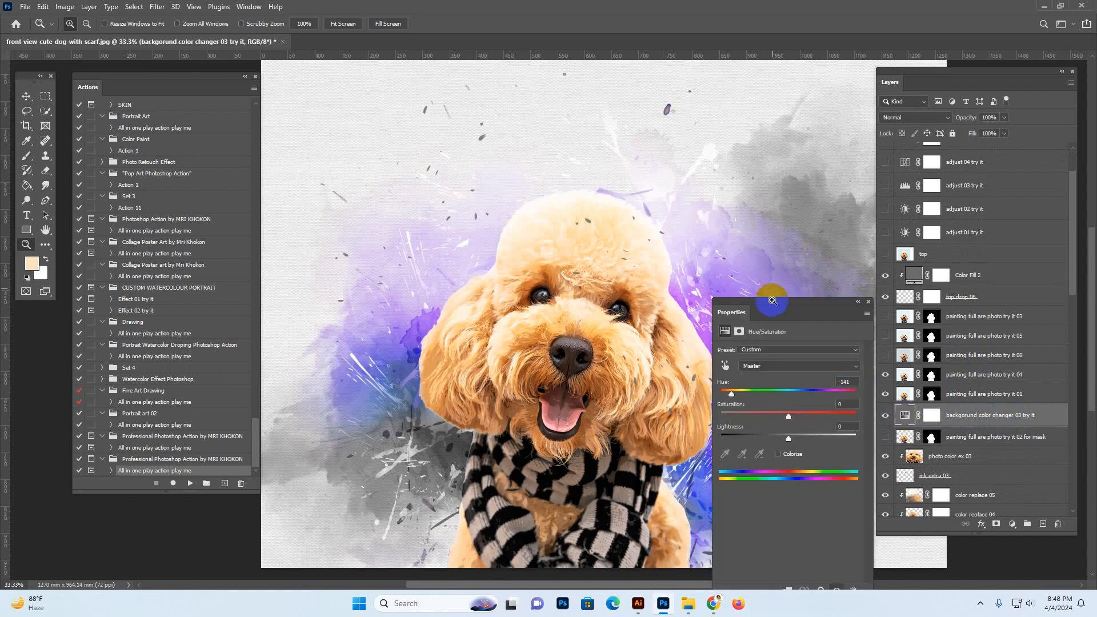
pyautogui.moveTo(773, 285); pyautogui.dragTo(938, 282)
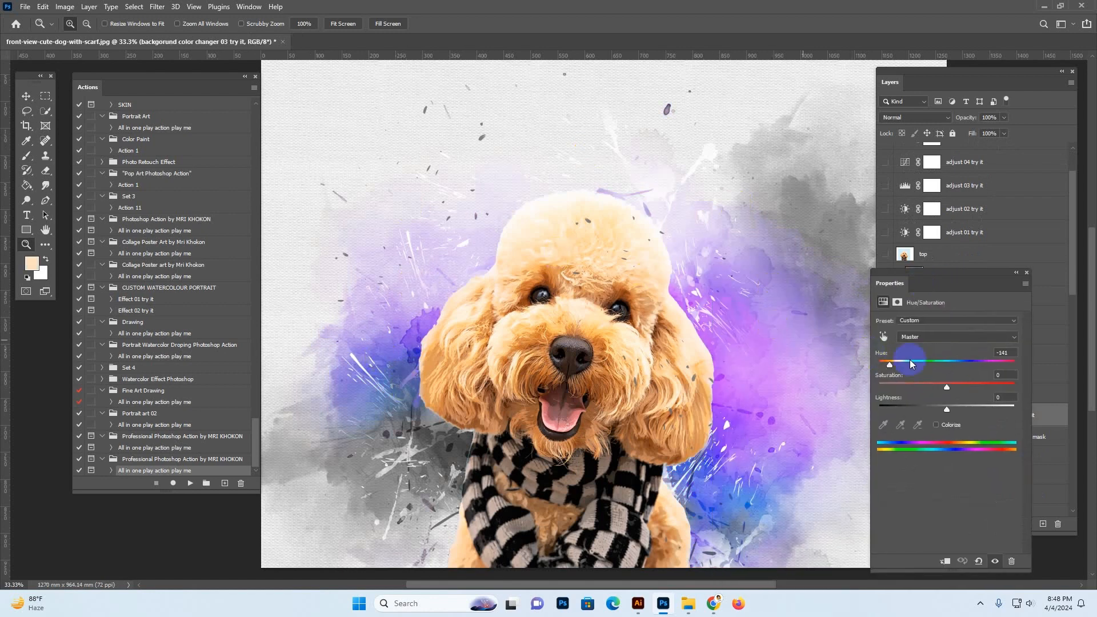
pyautogui.moveTo(899, 363); pyautogui.dragTo(967, 364)
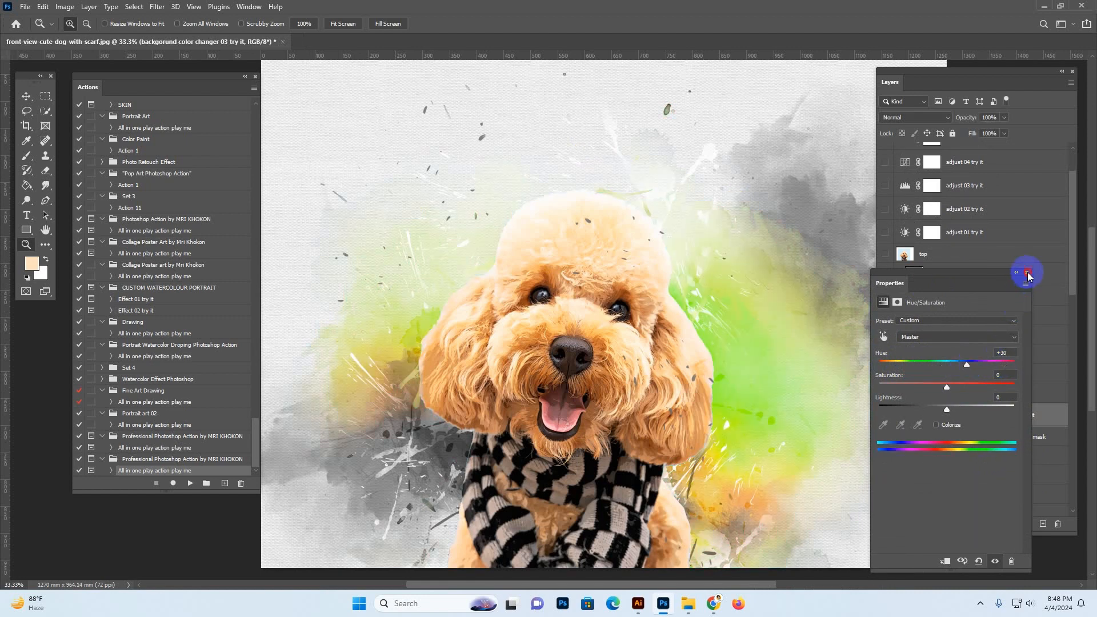
pyautogui.click(1027, 272)
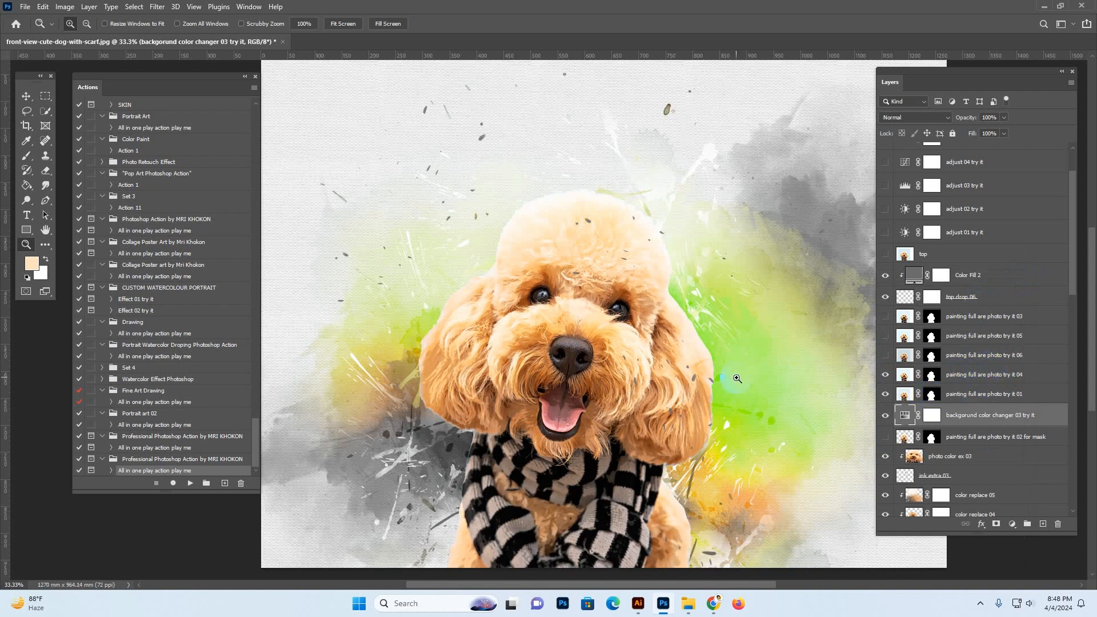